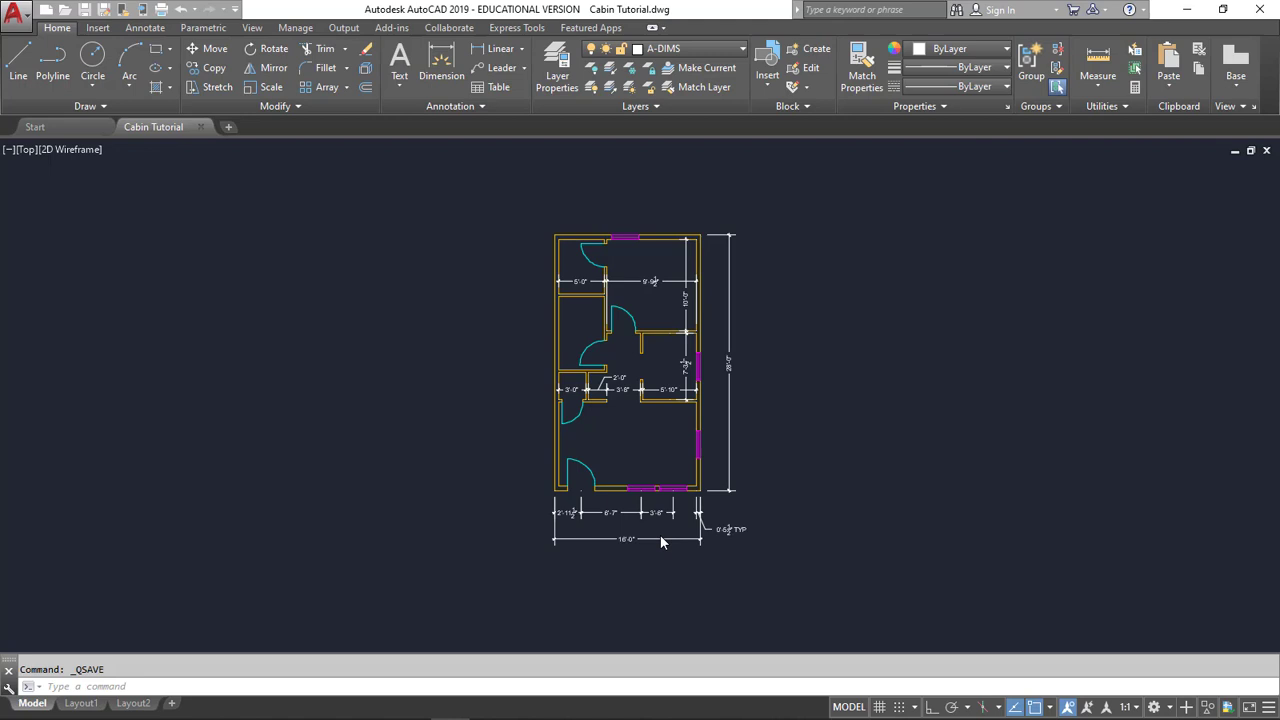
# Step: Turn off the A-DIMS dimension layer and make A-ELEV the current layer
pyautogui.scroll(7, 660, 541)
pyautogui.scroll(-2, 651, 536)
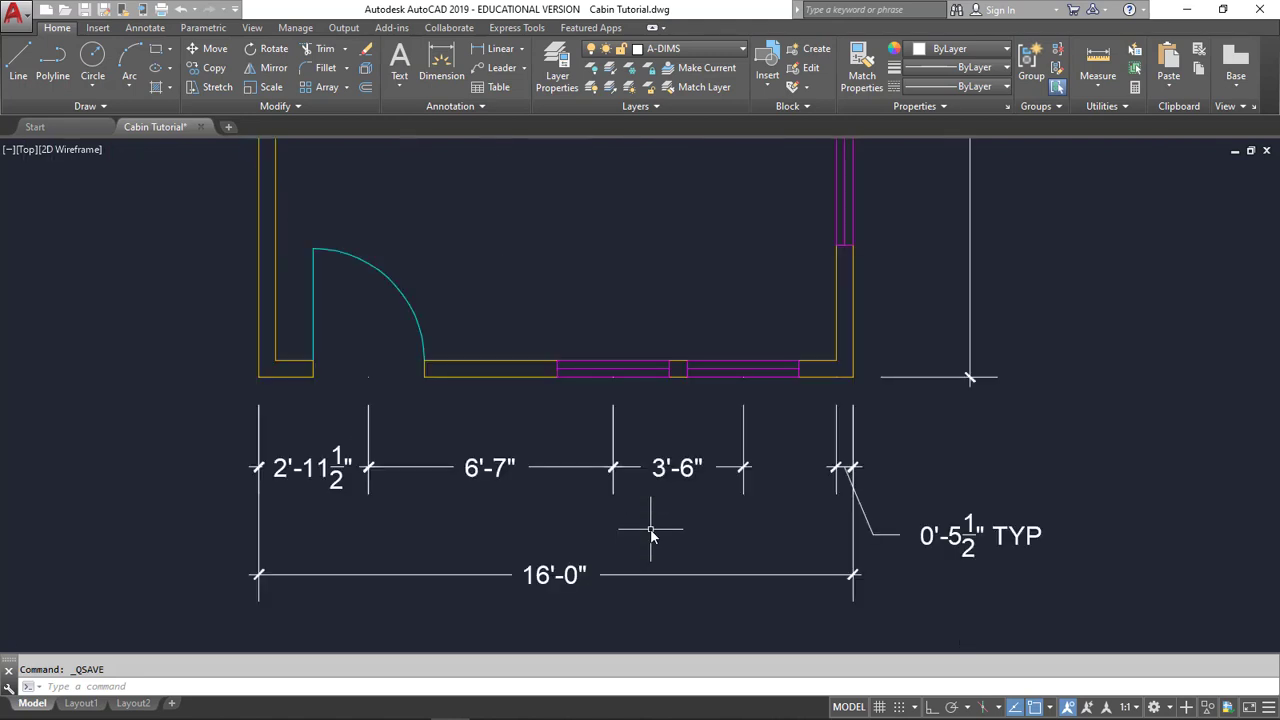
pyautogui.scroll(-6, 650, 536)
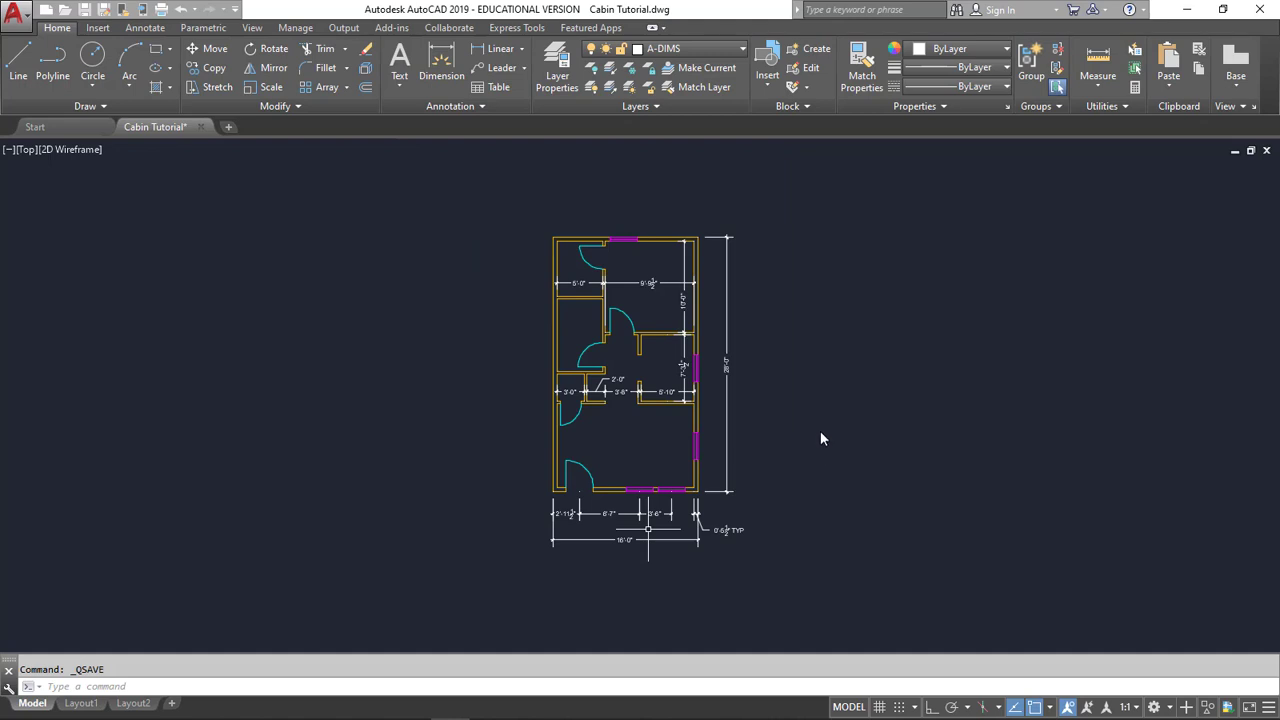
pyautogui.click(705, 50)
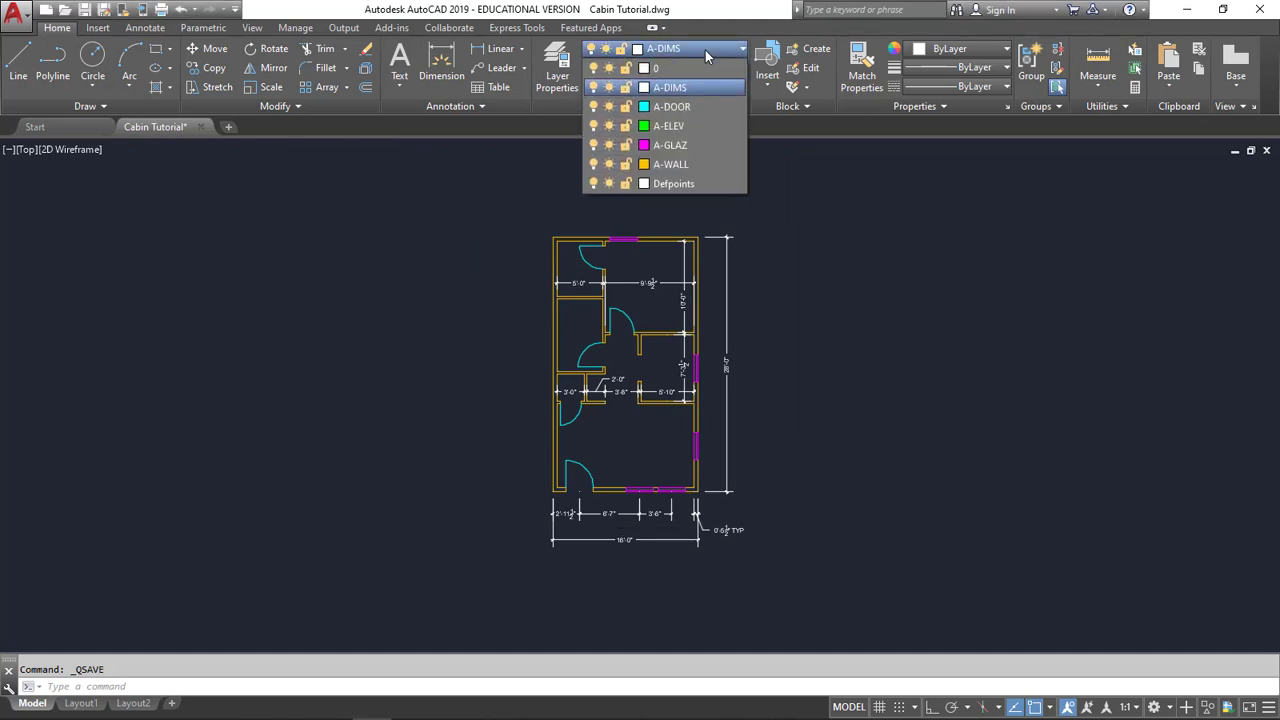
pyautogui.click(596, 88)
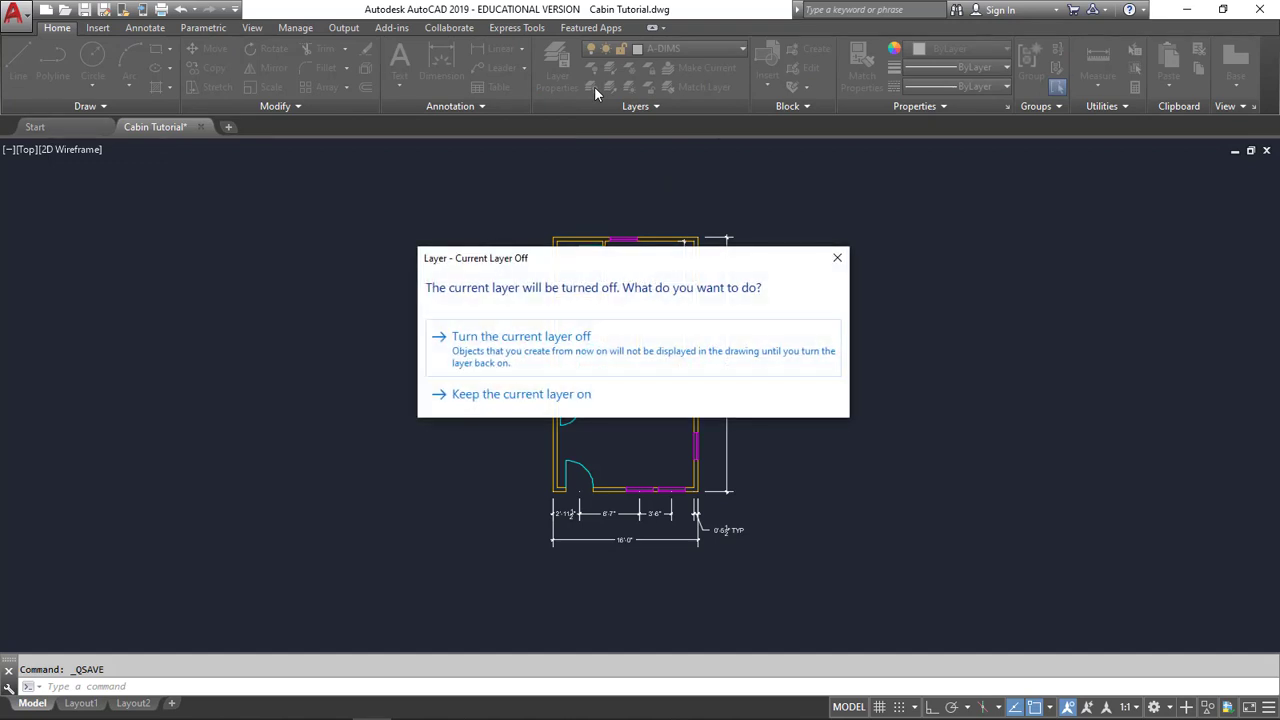
pyautogui.click(542, 357)
pyautogui.click(690, 50)
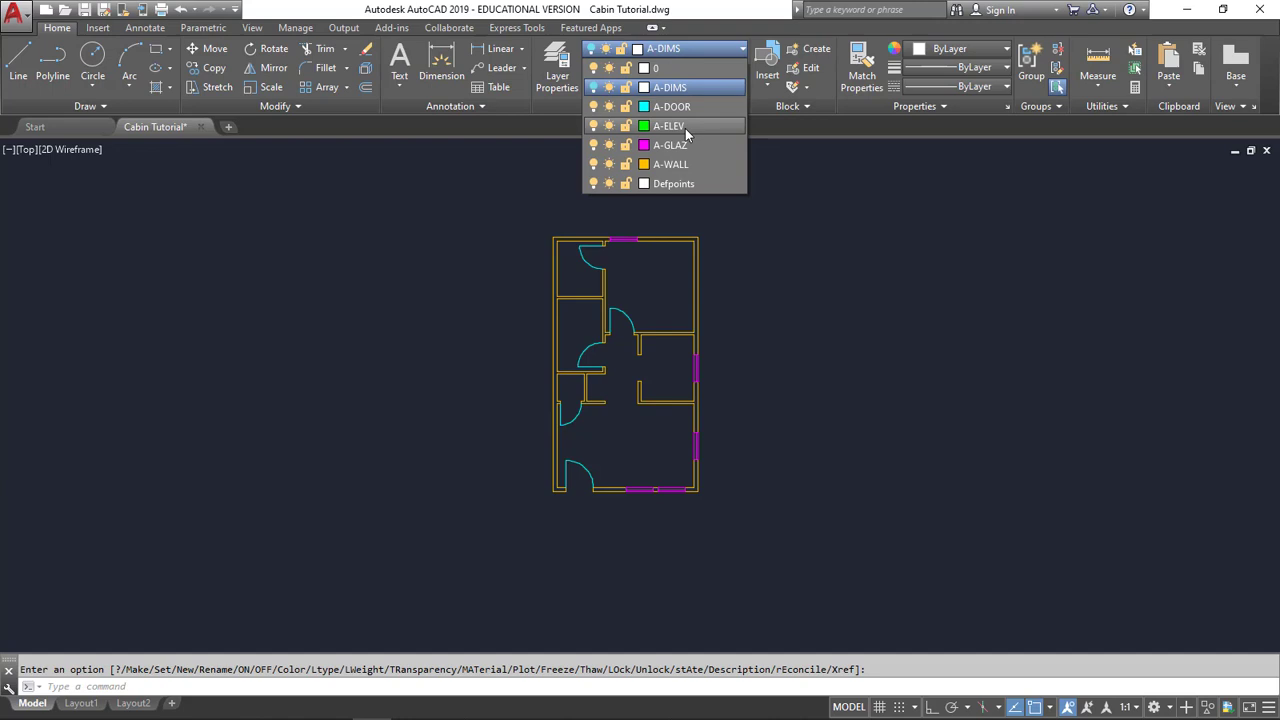
pyautogui.click(685, 128)
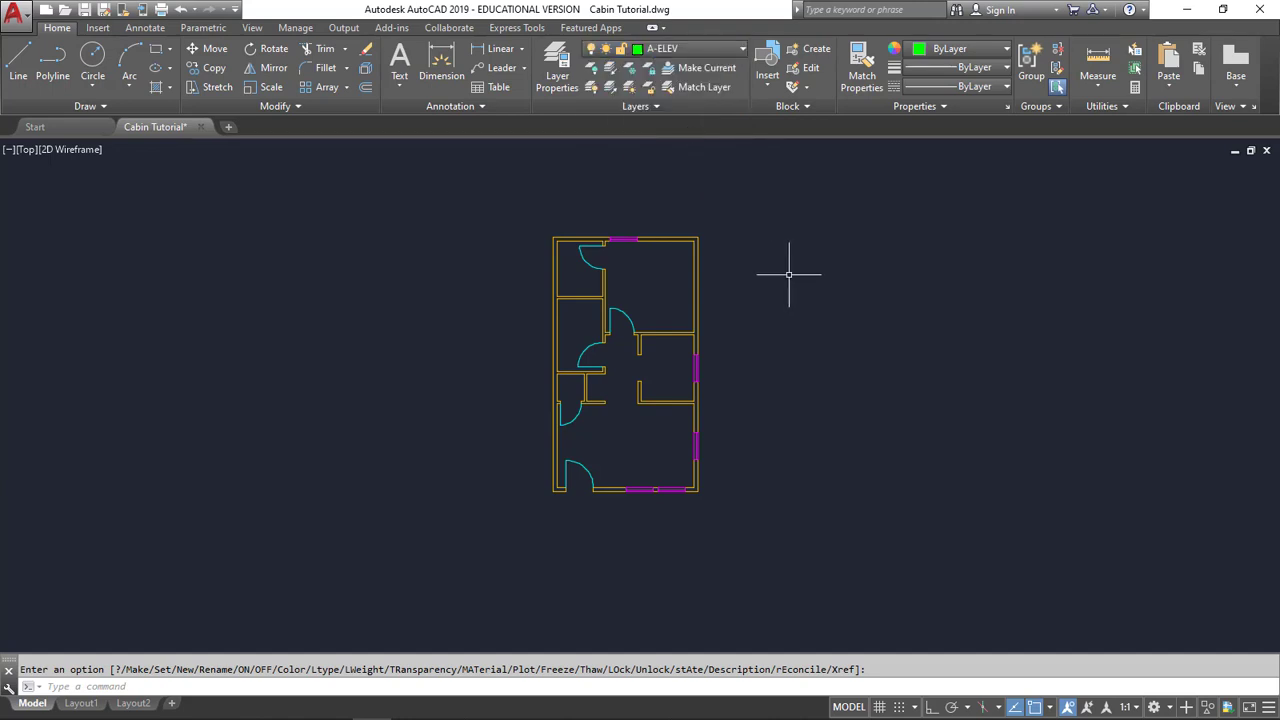
# Step: Draw horizontal projection lines rightward from the plan's top-right and bottom-right corners
pyautogui.click(26, 88)
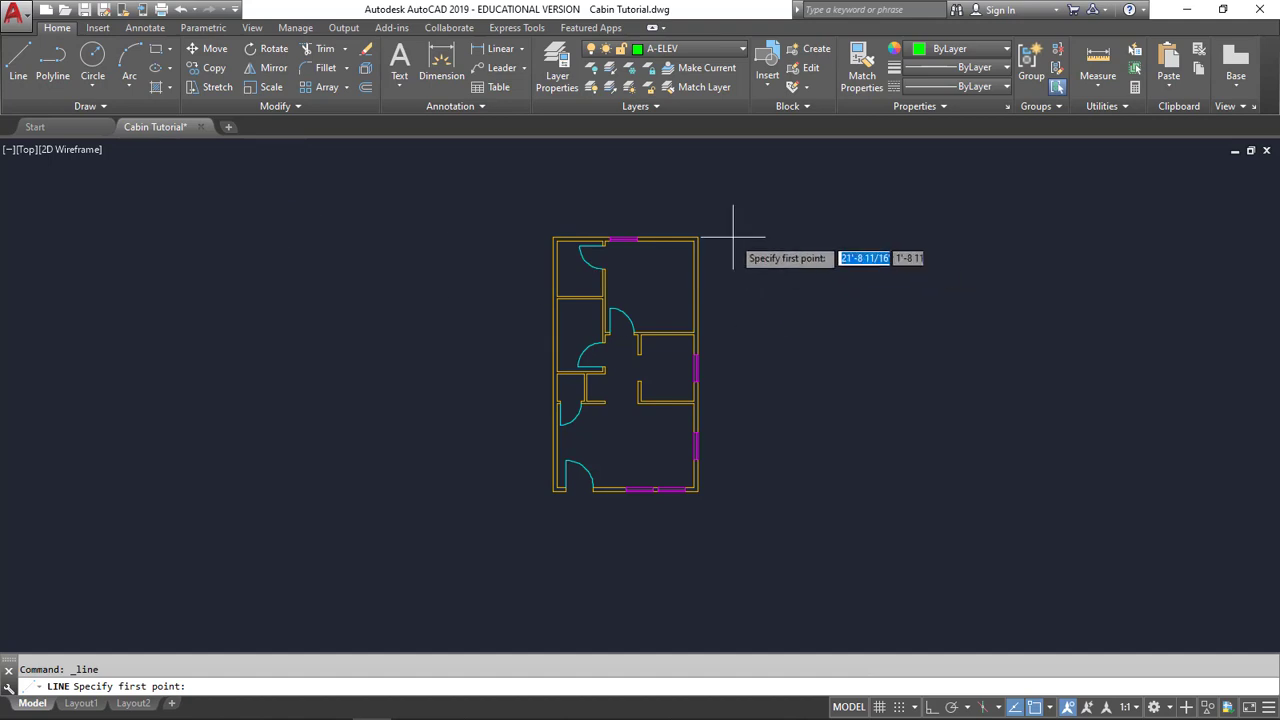
pyautogui.click(698, 238)
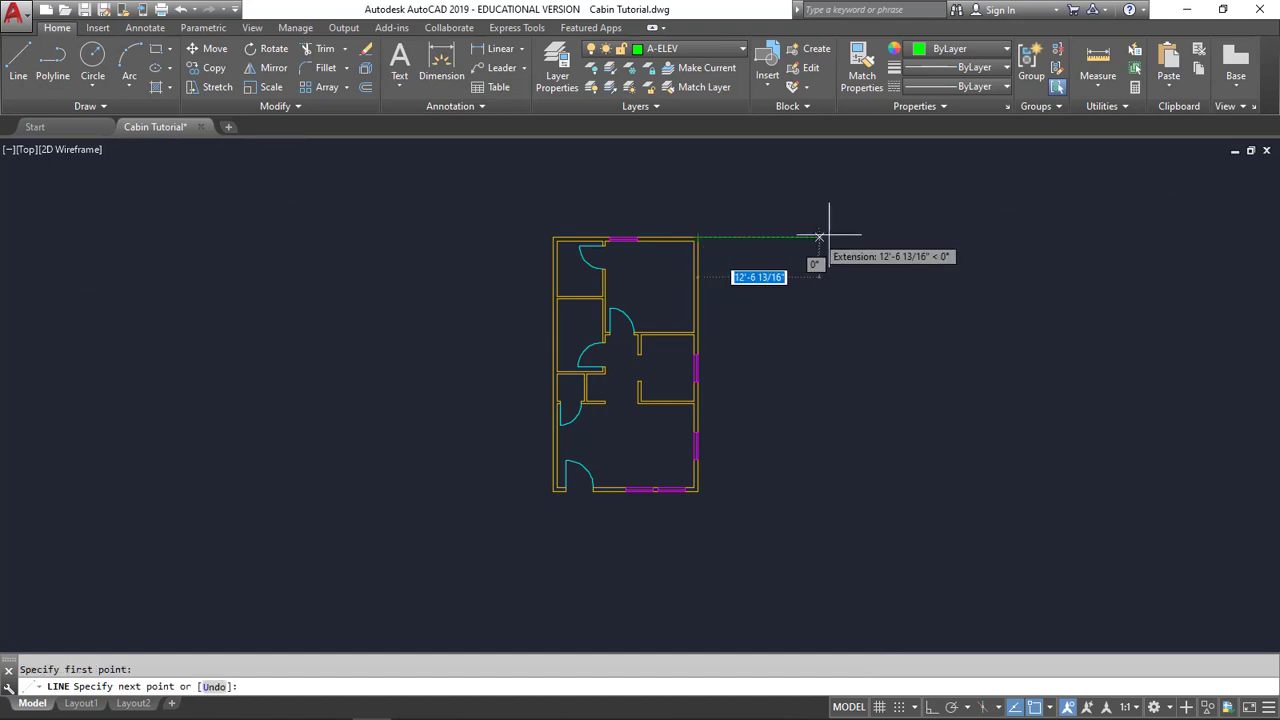
pyautogui.click(946, 238)
pyautogui.rightClick(940, 292)
pyautogui.click(950, 306)
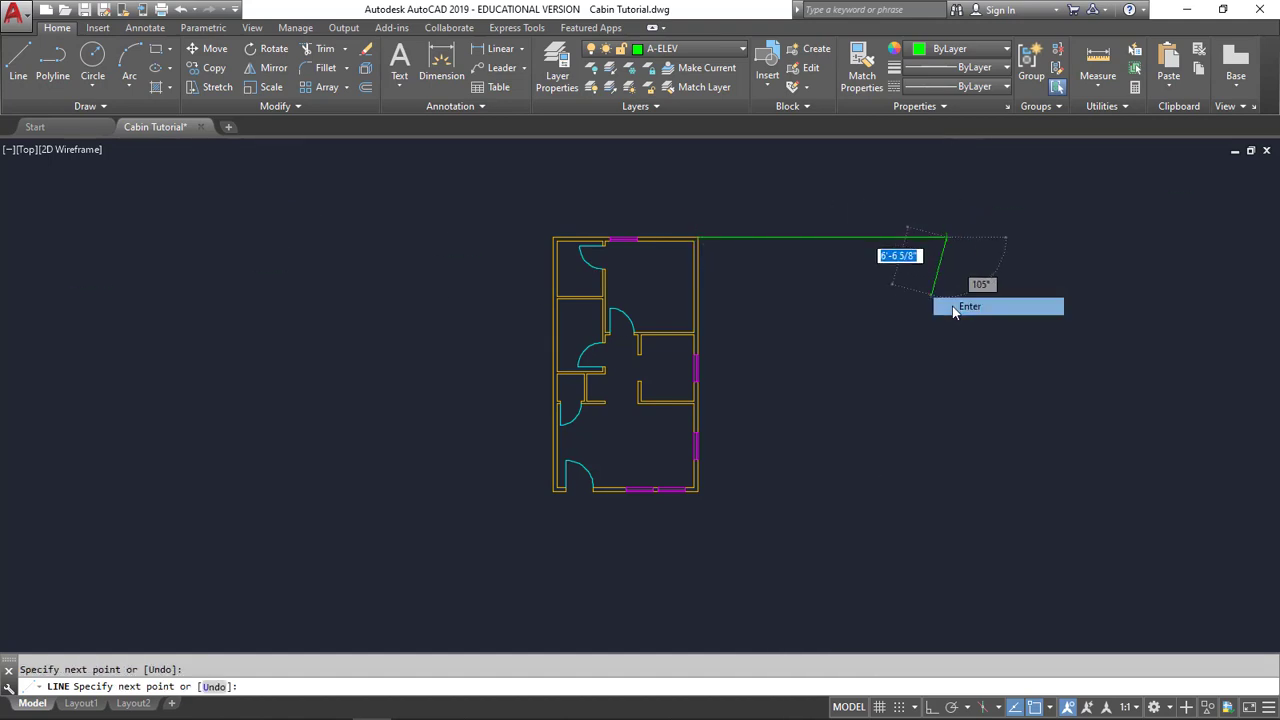
pyautogui.rightClick(820, 311)
pyautogui.click(830, 325)
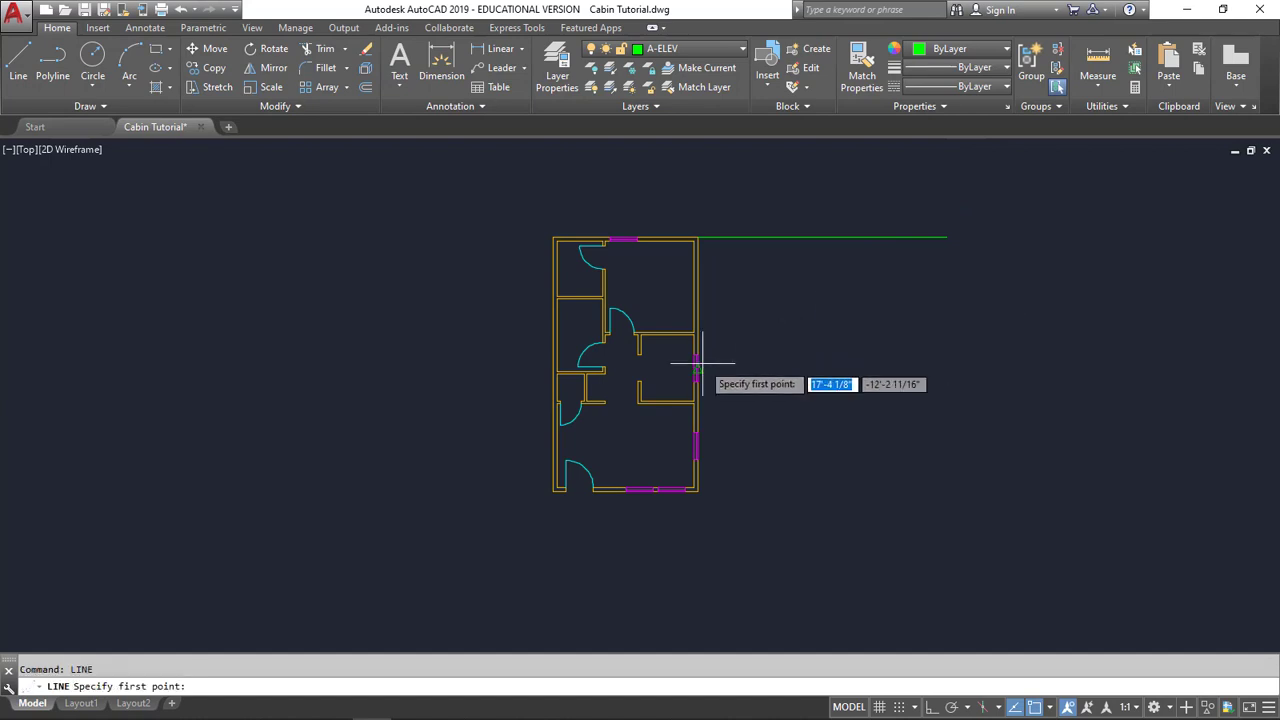
pyautogui.click(698, 490)
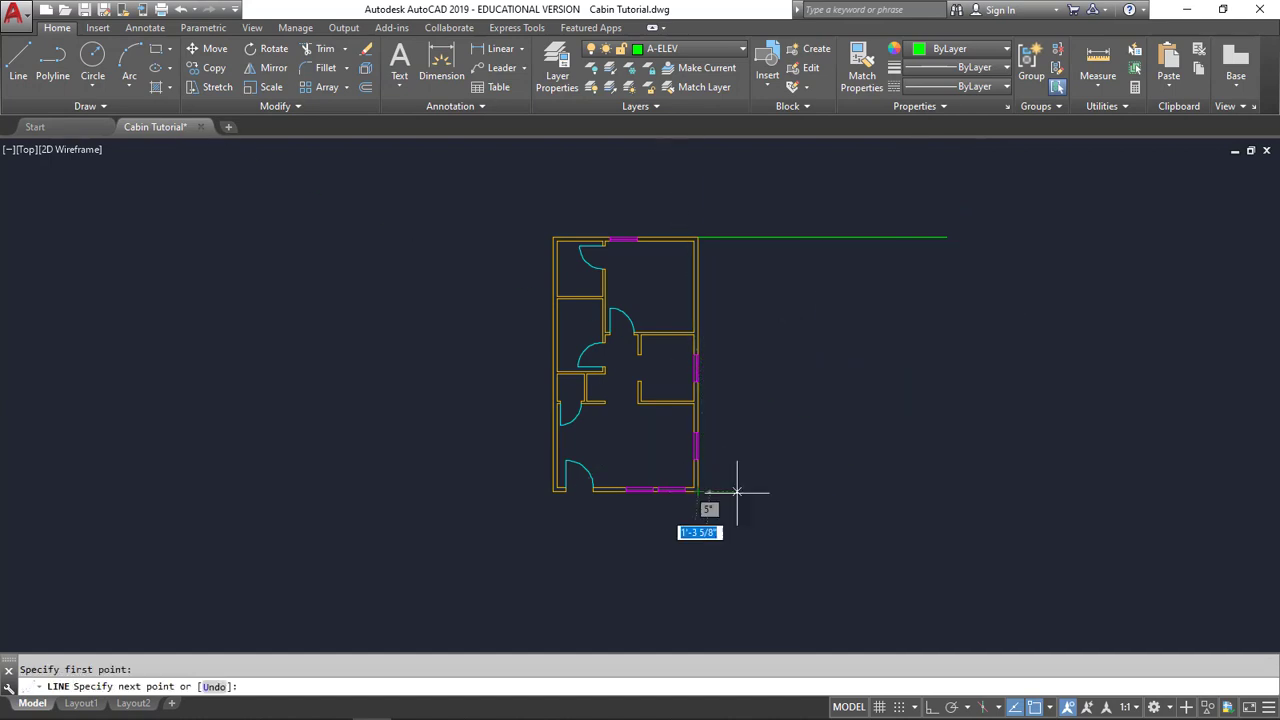
pyautogui.click(968, 490)
pyautogui.rightClick(930, 408)
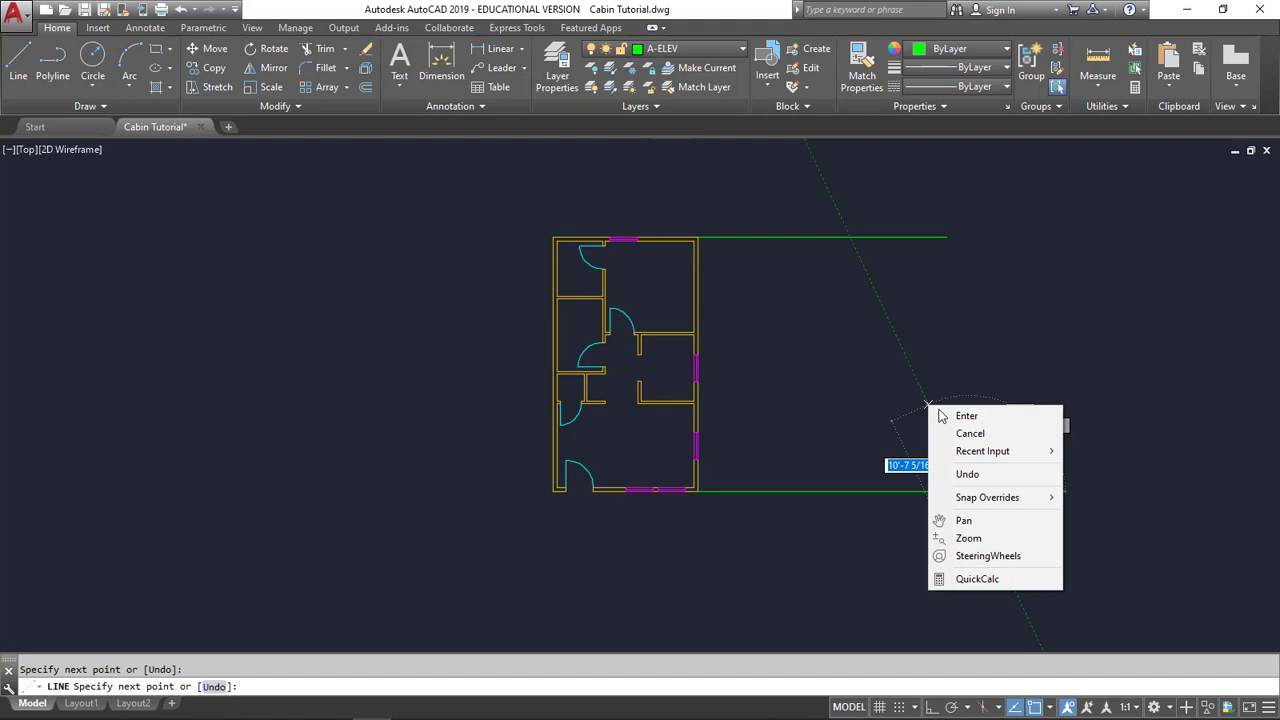
pyautogui.click(955, 418)
pyautogui.scroll(2, 732, 457)
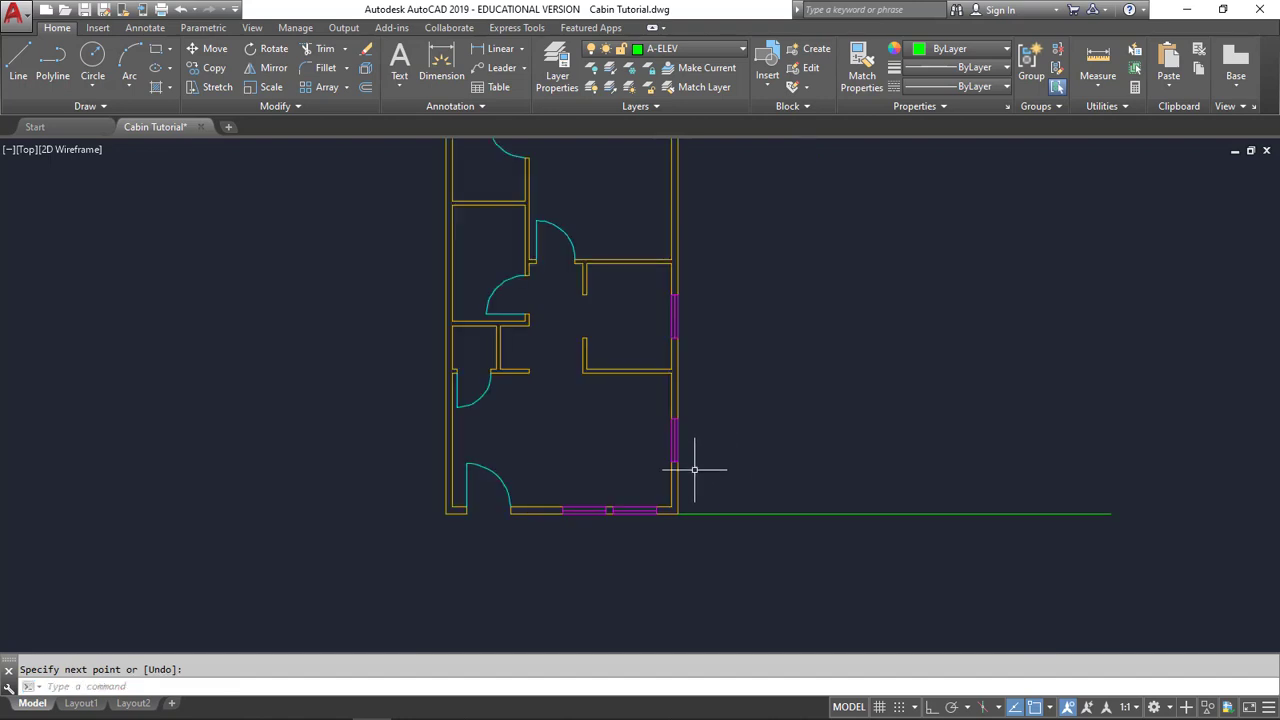
# Step: Project horizontal lines rightward from the lower window's bottom and top edges
pyautogui.click(20, 84)
pyautogui.click(676, 461)
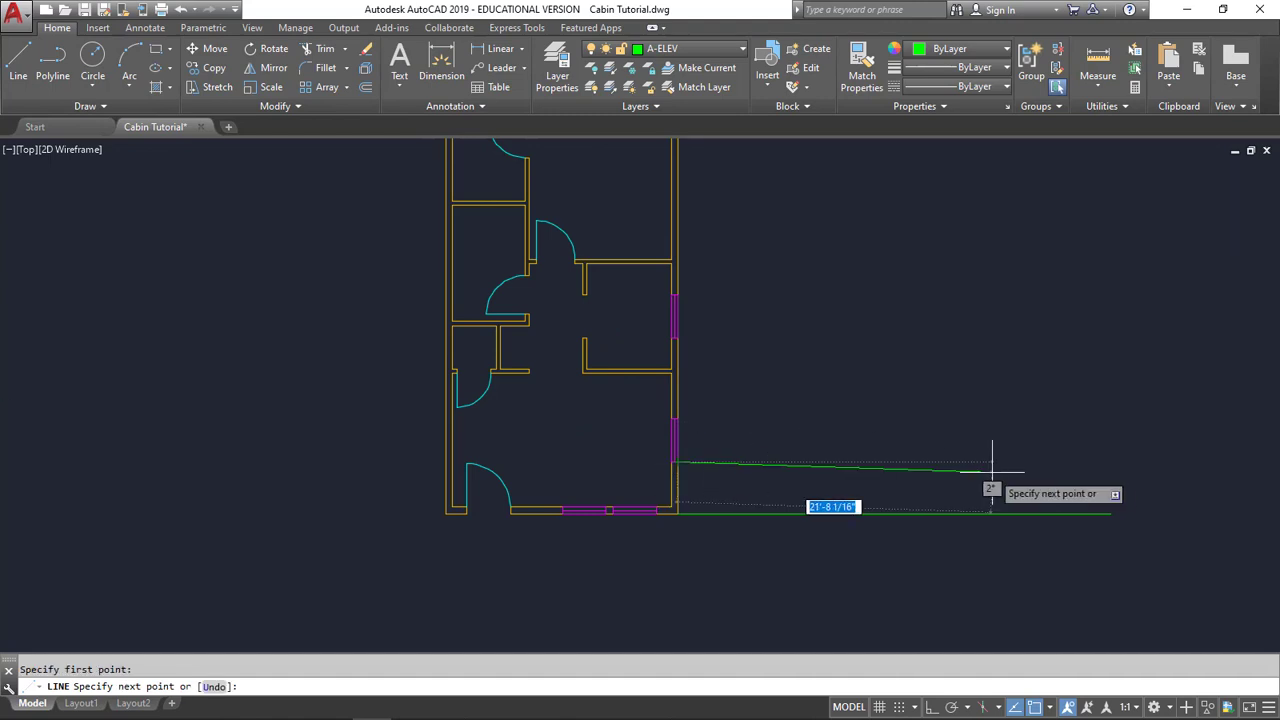
pyautogui.click(1112, 462)
pyautogui.rightClick(923, 338)
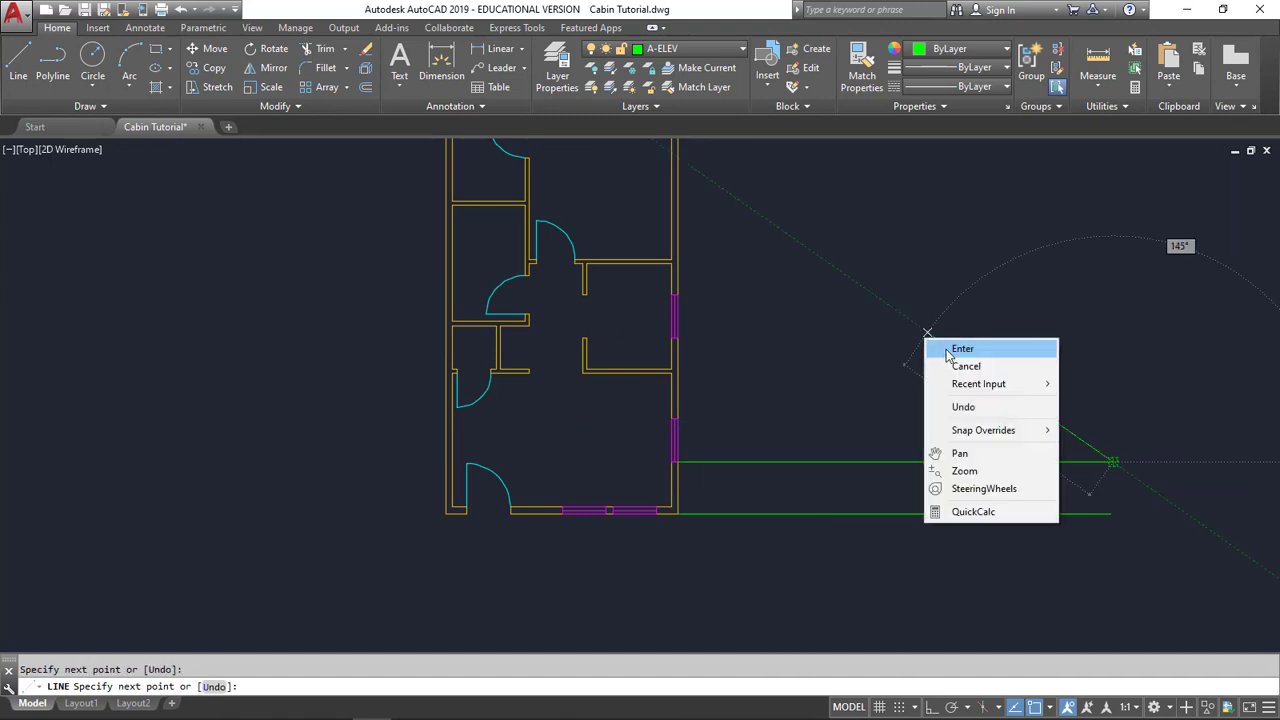
pyautogui.click(931, 346)
pyautogui.rightClick(906, 340)
pyautogui.click(935, 352)
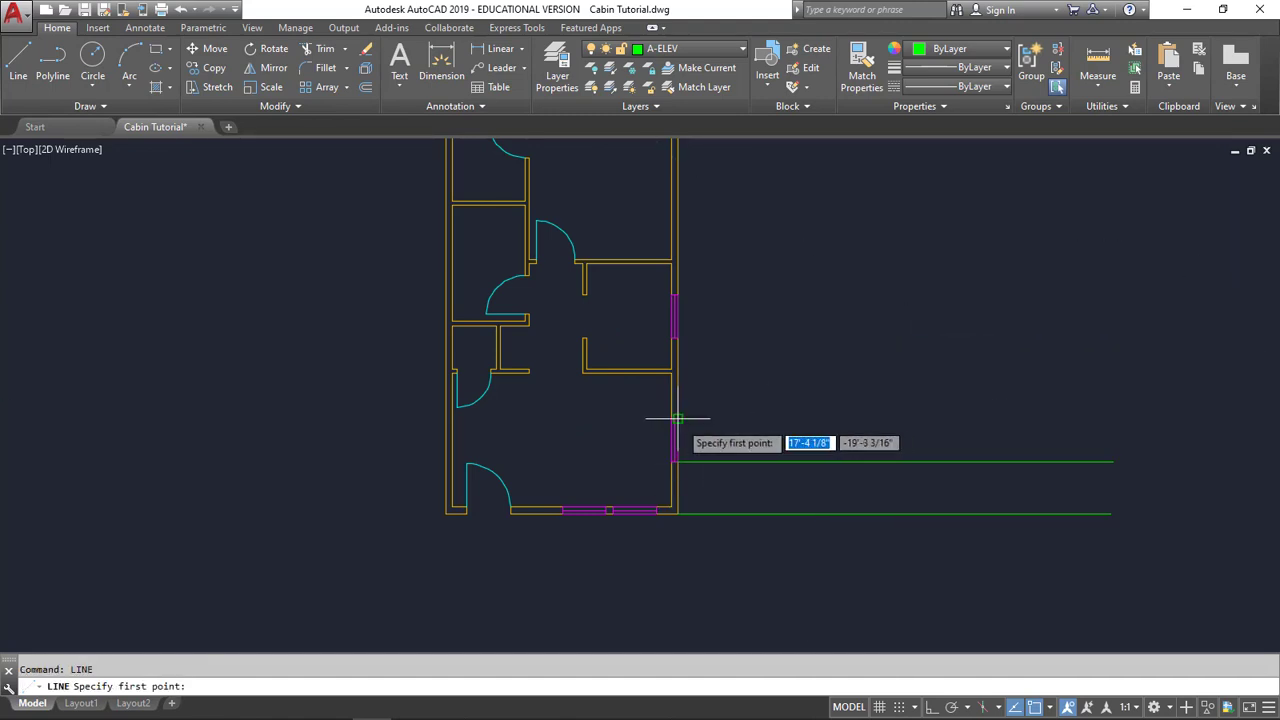
pyautogui.click(677, 419)
pyautogui.click(1112, 419)
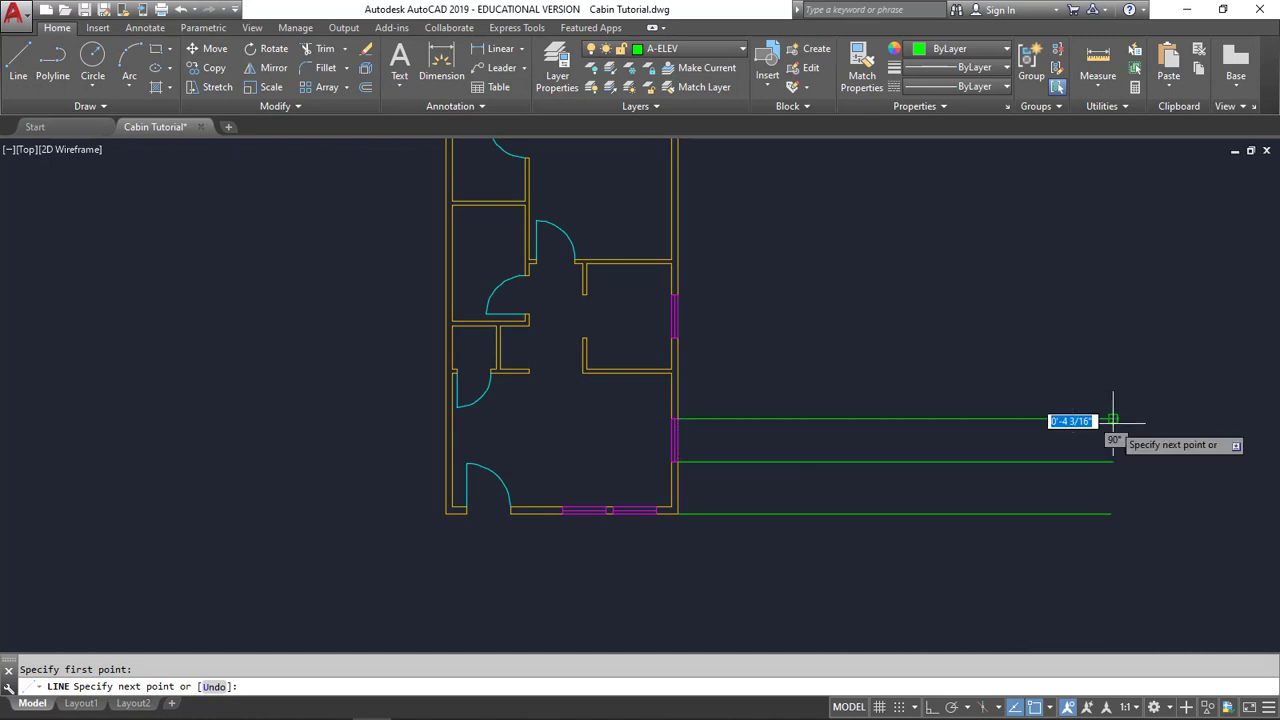
pyautogui.rightClick(845, 314)
pyautogui.click(868, 322)
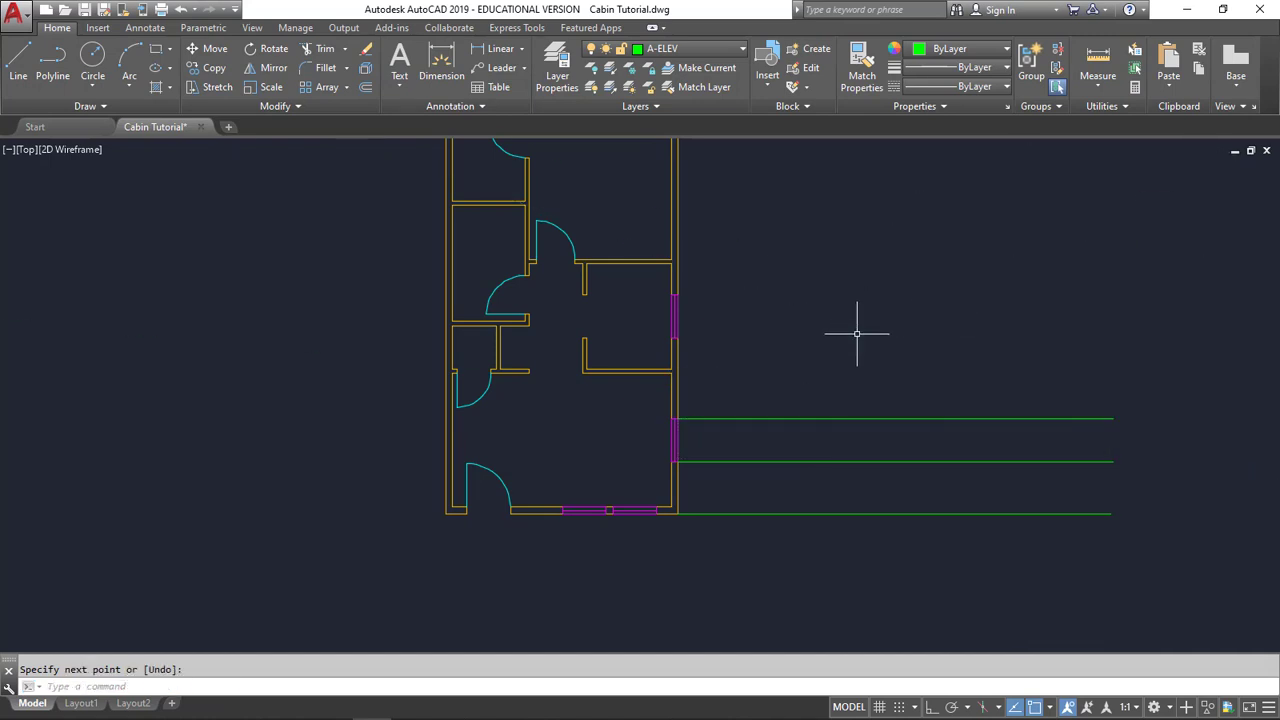
# Step: With Ortho on, project horizontal lines from the upper window's bottom and top edges
pyautogui.rightClick(809, 291)
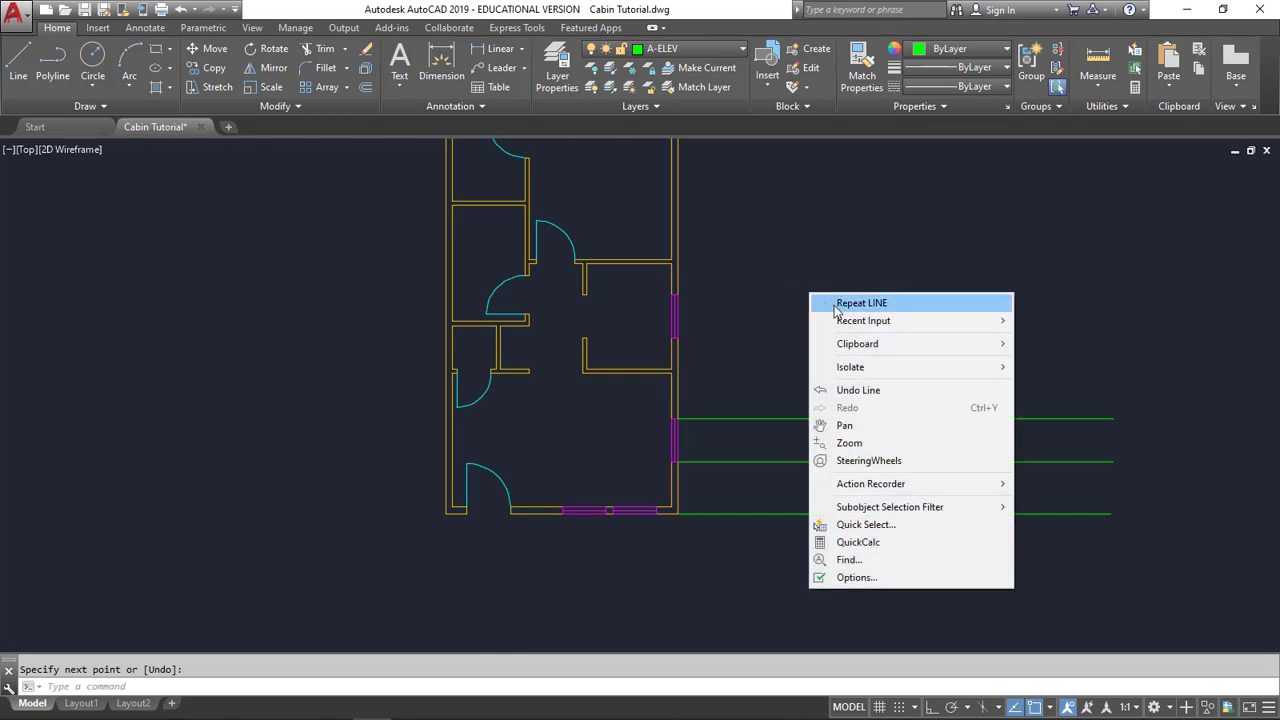
pyautogui.click(830, 300)
pyautogui.click(678, 338)
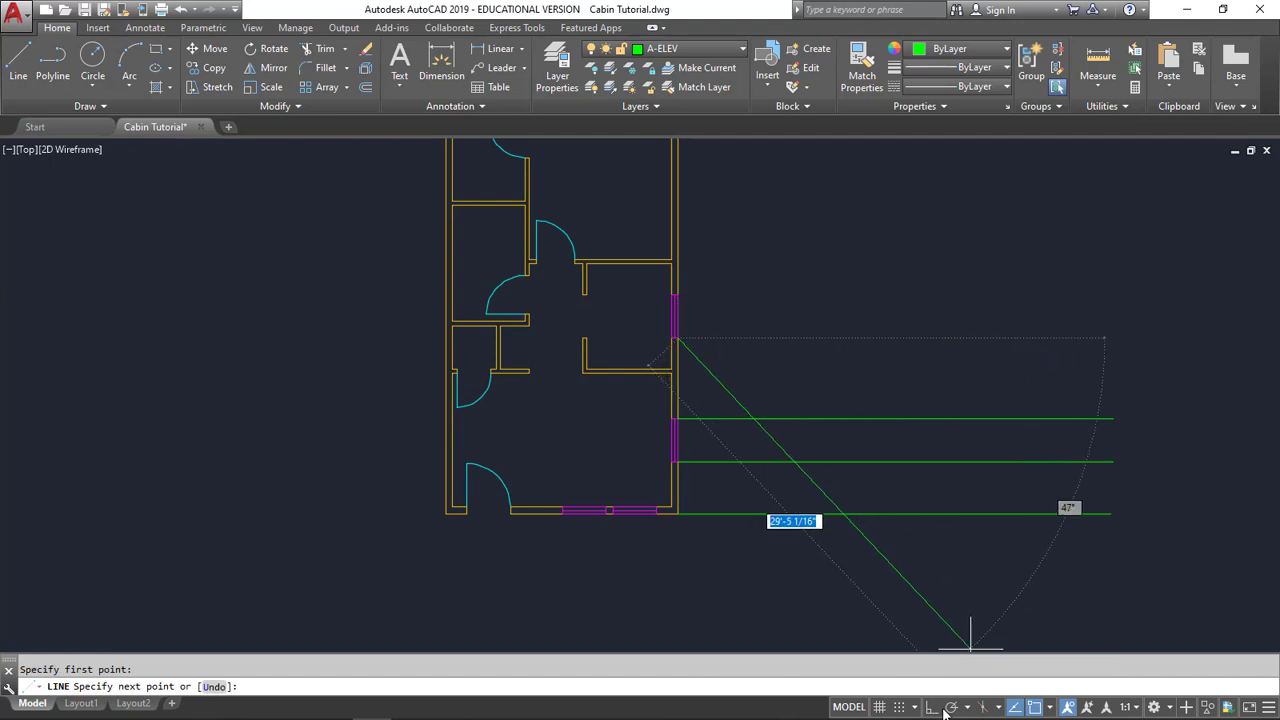
pyautogui.press('F8')
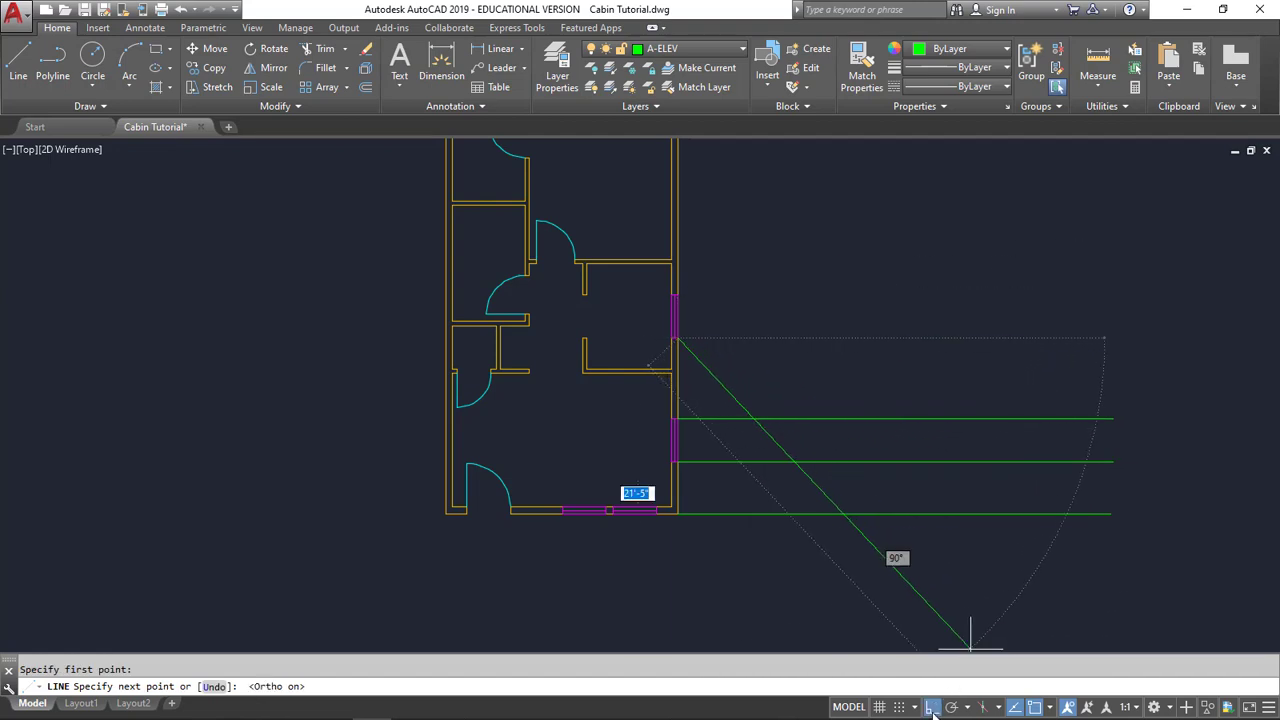
pyautogui.click(1107, 300)
pyautogui.rightClick(933, 245)
pyautogui.click(970, 255)
pyautogui.rightClick(894, 246)
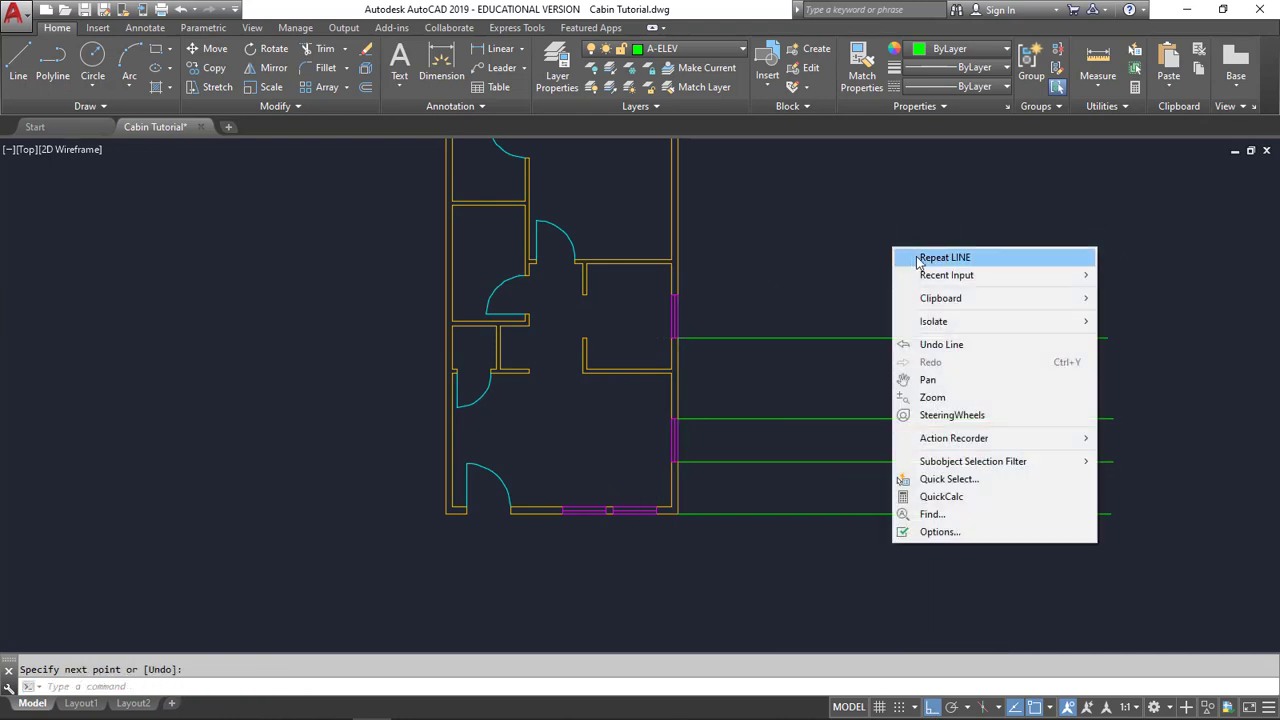
pyautogui.click(918, 257)
pyautogui.click(678, 295)
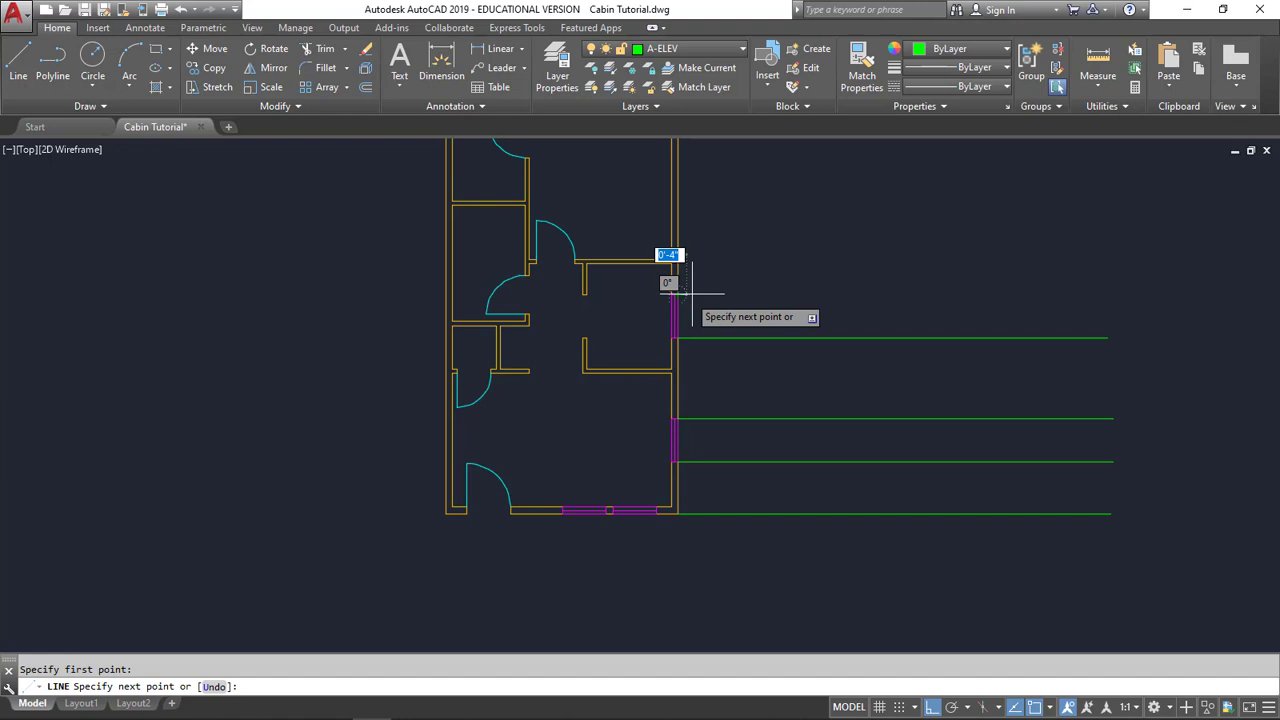
pyautogui.click(1076, 295)
pyautogui.rightClick(1094, 296)
pyautogui.click(1096, 296)
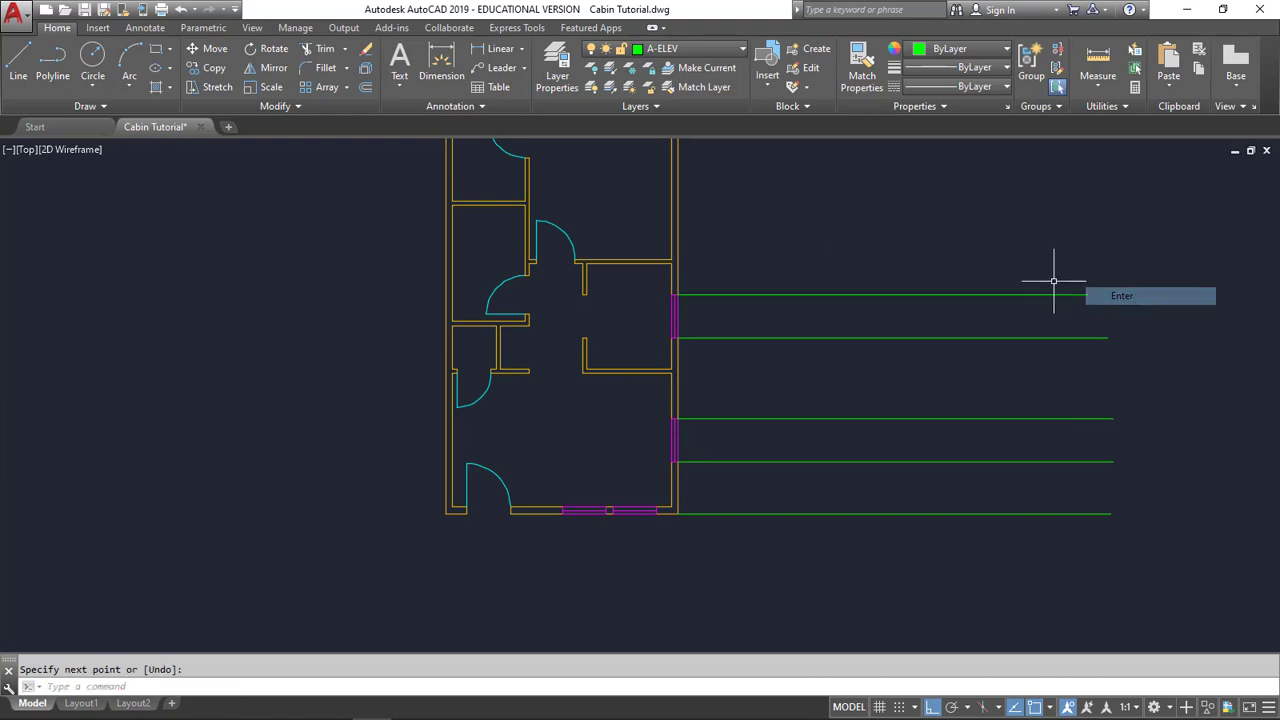
pyautogui.scroll(-4, 968, 285)
pyautogui.scroll(2, 968, 285)
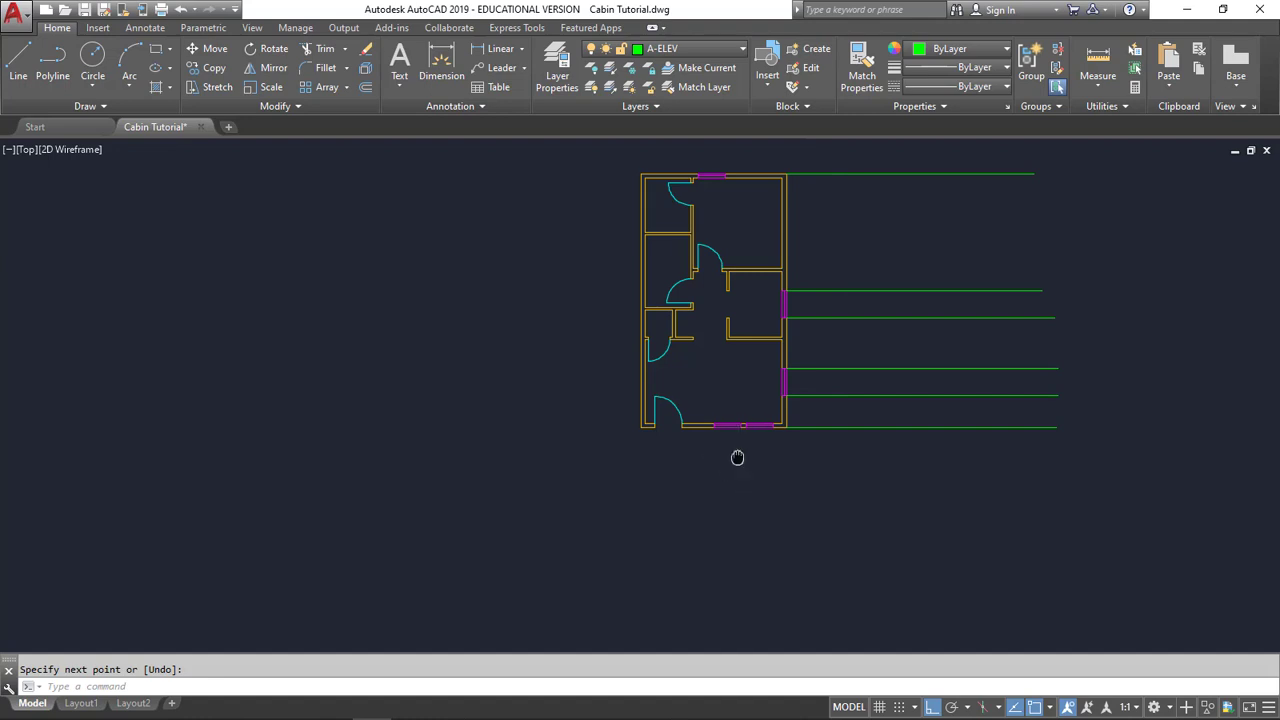
# Step: Drop vertical projection lines from the front-left wall corner and the door opening's edge
pyautogui.moveTo(737, 457); pyautogui.dragTo(651, 403, button='middle')
pyautogui.scroll(4, 634, 383)
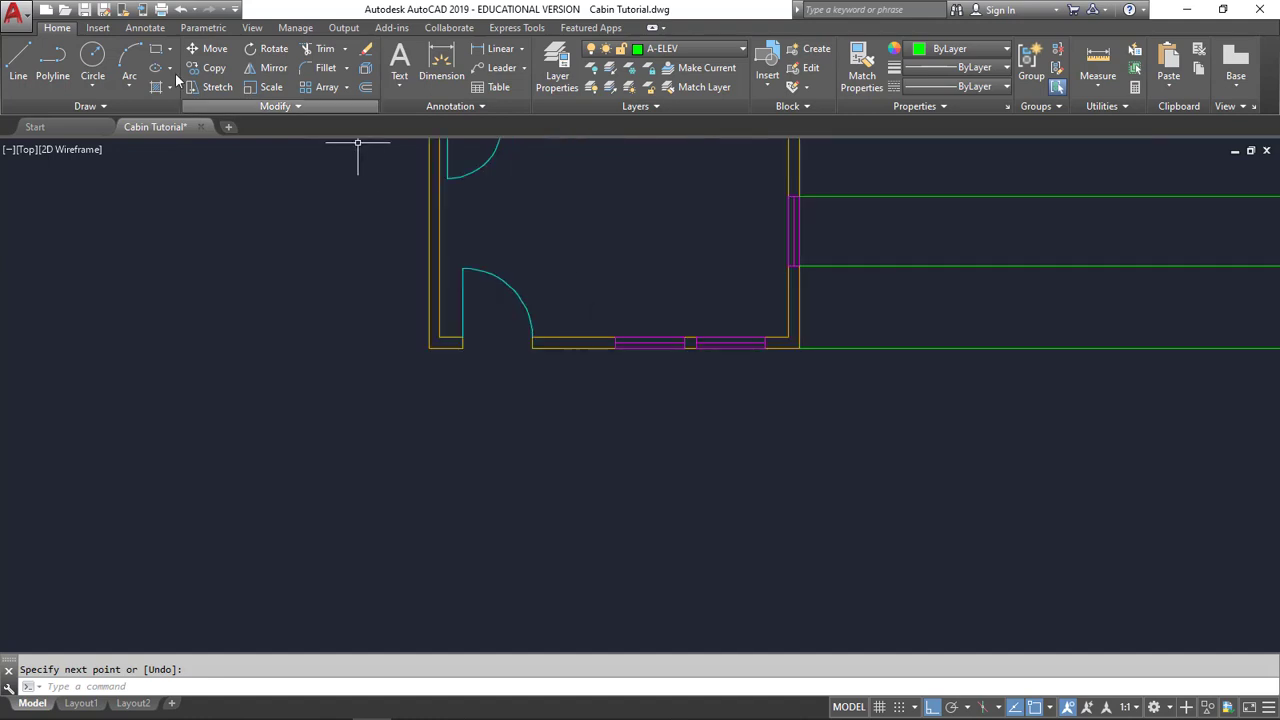
pyautogui.click(18, 62)
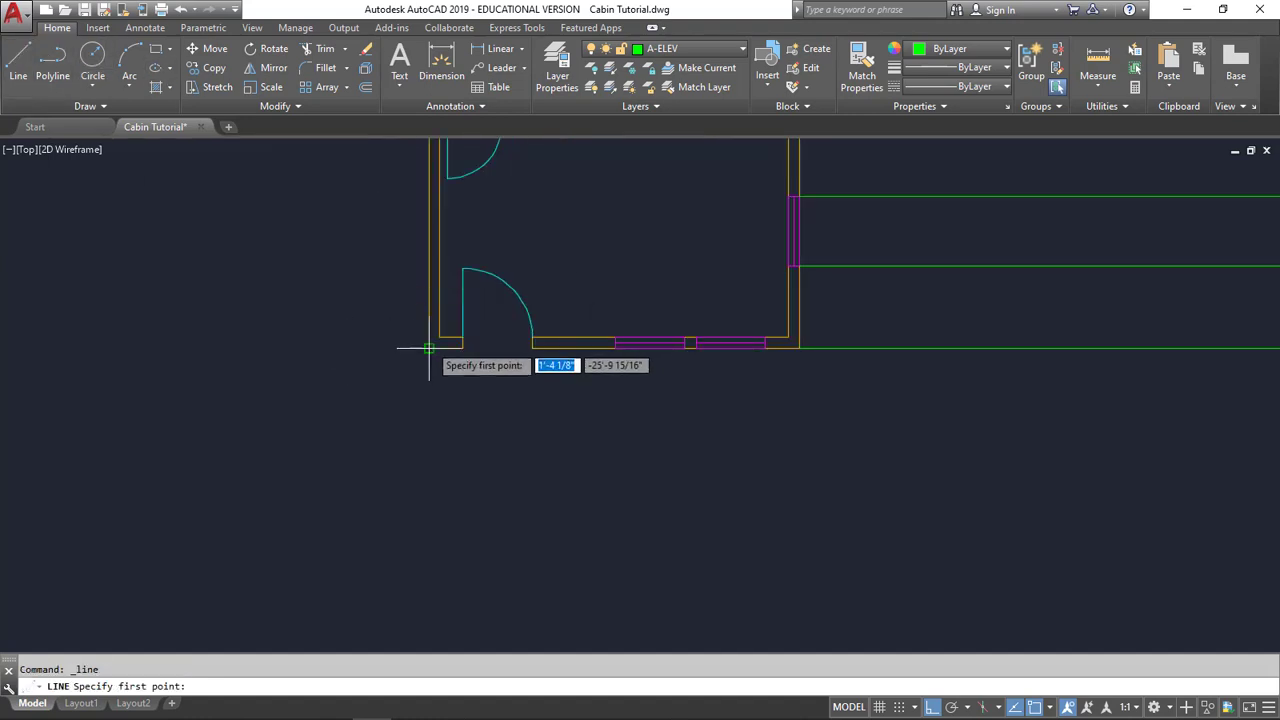
pyautogui.click(390, 348)
pyautogui.moveTo(432, 601); pyautogui.dragTo(423, 463, button='middle')
pyautogui.click(434, 578)
pyautogui.rightClick(434, 578)
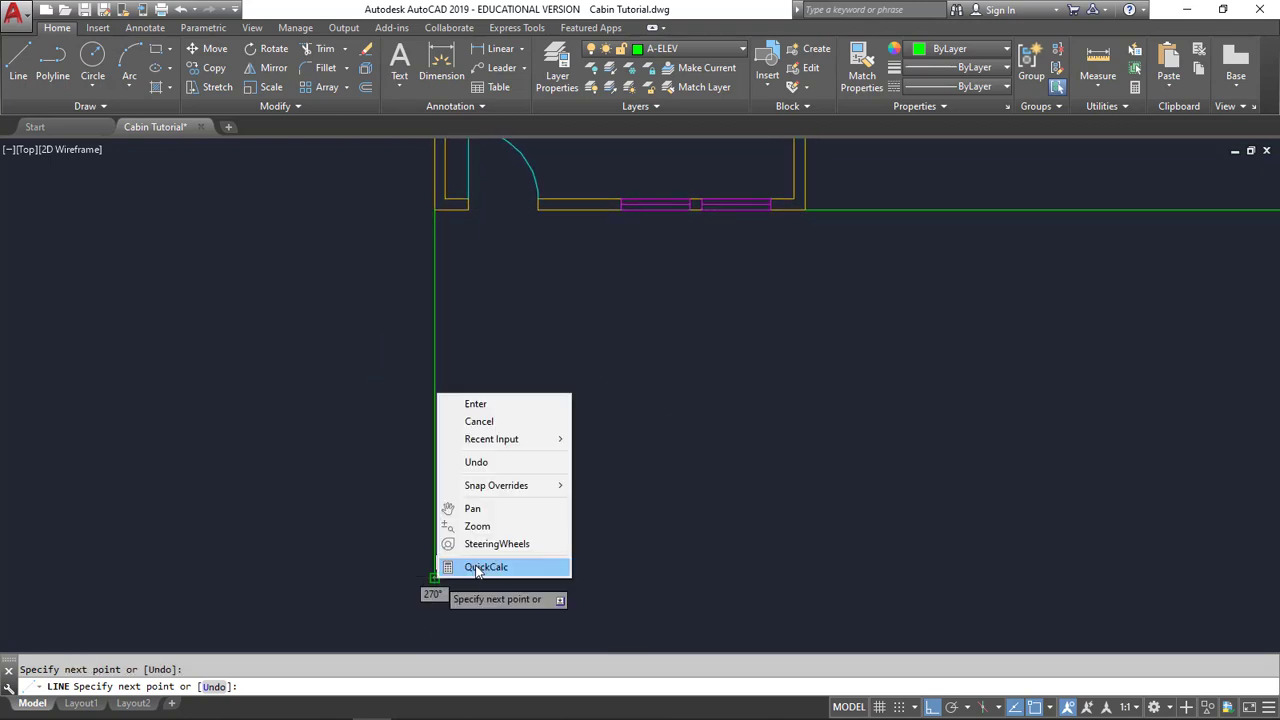
pyautogui.click(477, 404)
pyautogui.rightClick(486, 403)
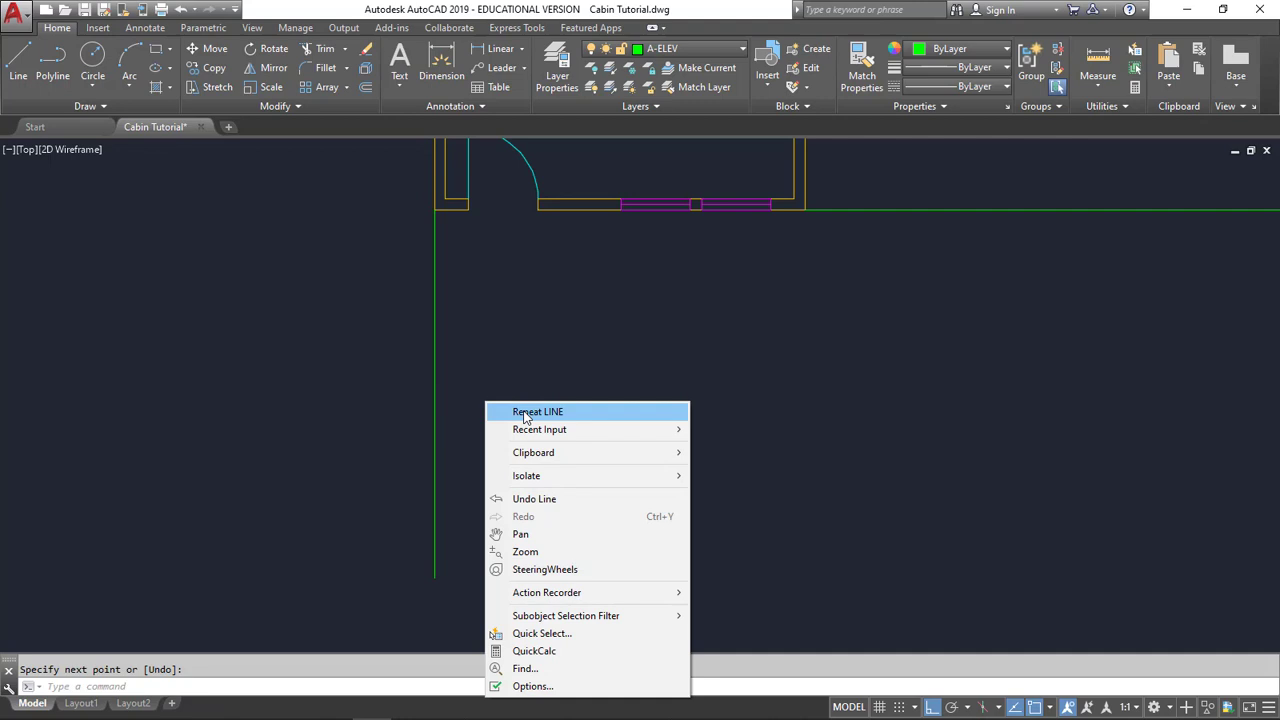
pyautogui.click(525, 413)
pyautogui.click(468, 210)
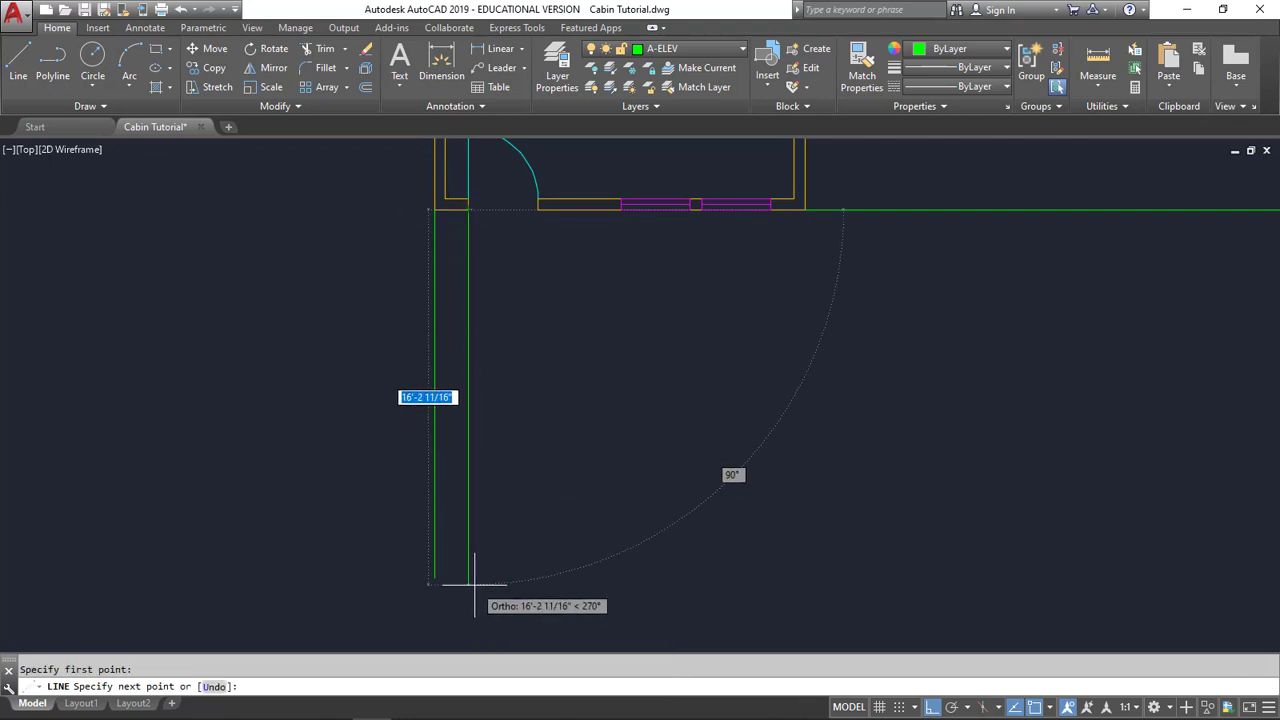
pyautogui.click(474, 585)
pyautogui.rightClick(525, 556)
pyautogui.click(565, 366)
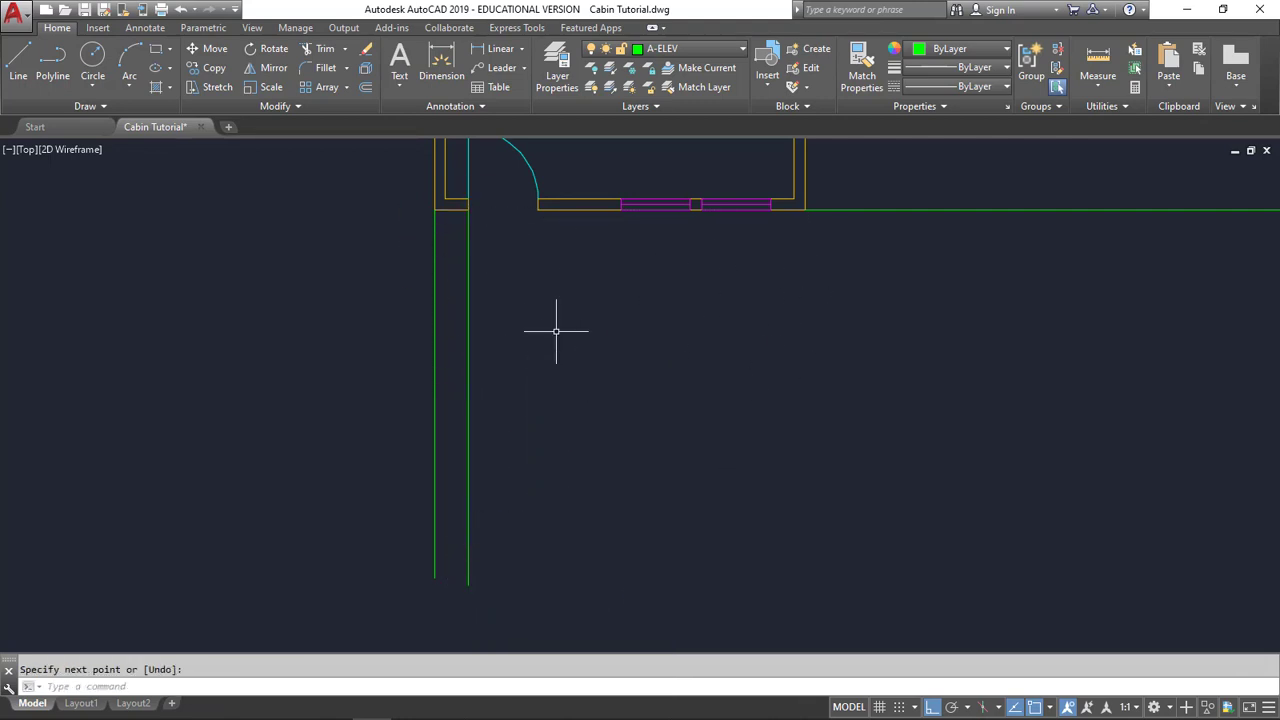
# Step: Drop vertical lines from the wall corner beside the door and the window's end
pyautogui.rightClick(556, 331)
pyautogui.click(598, 345)
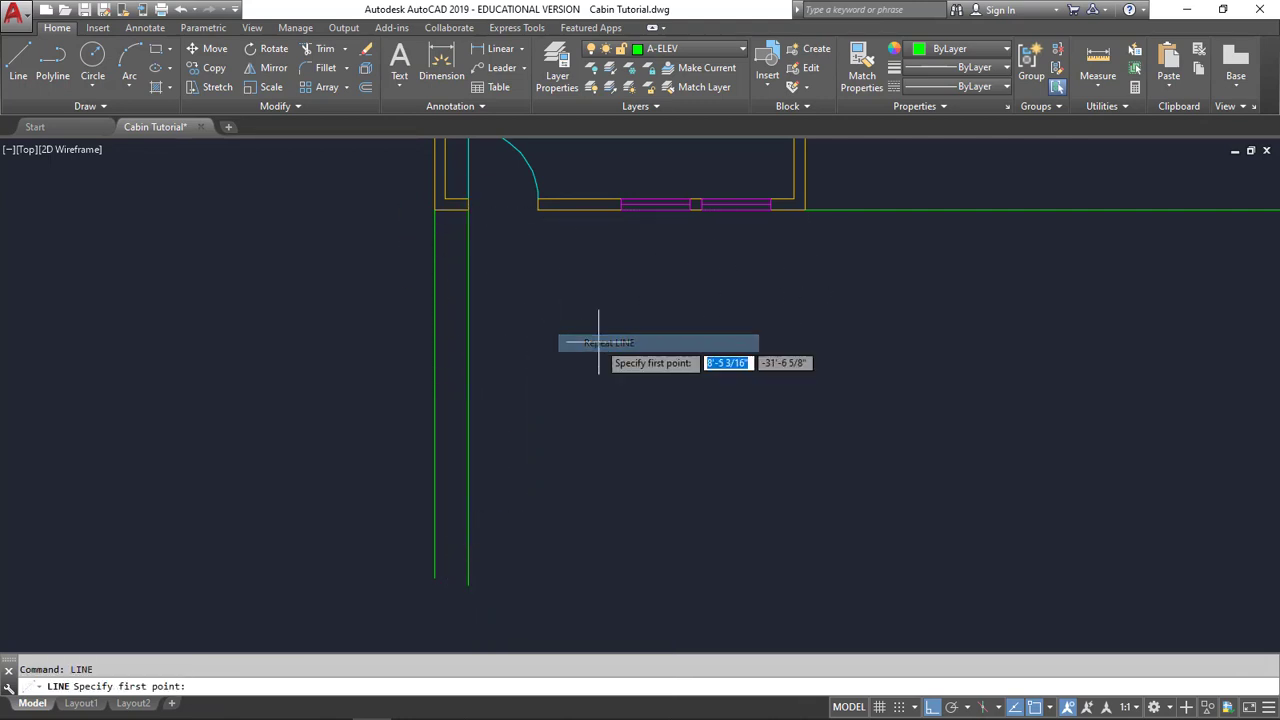
pyautogui.click(538, 210)
pyautogui.click(538, 570)
pyautogui.rightClick(609, 498)
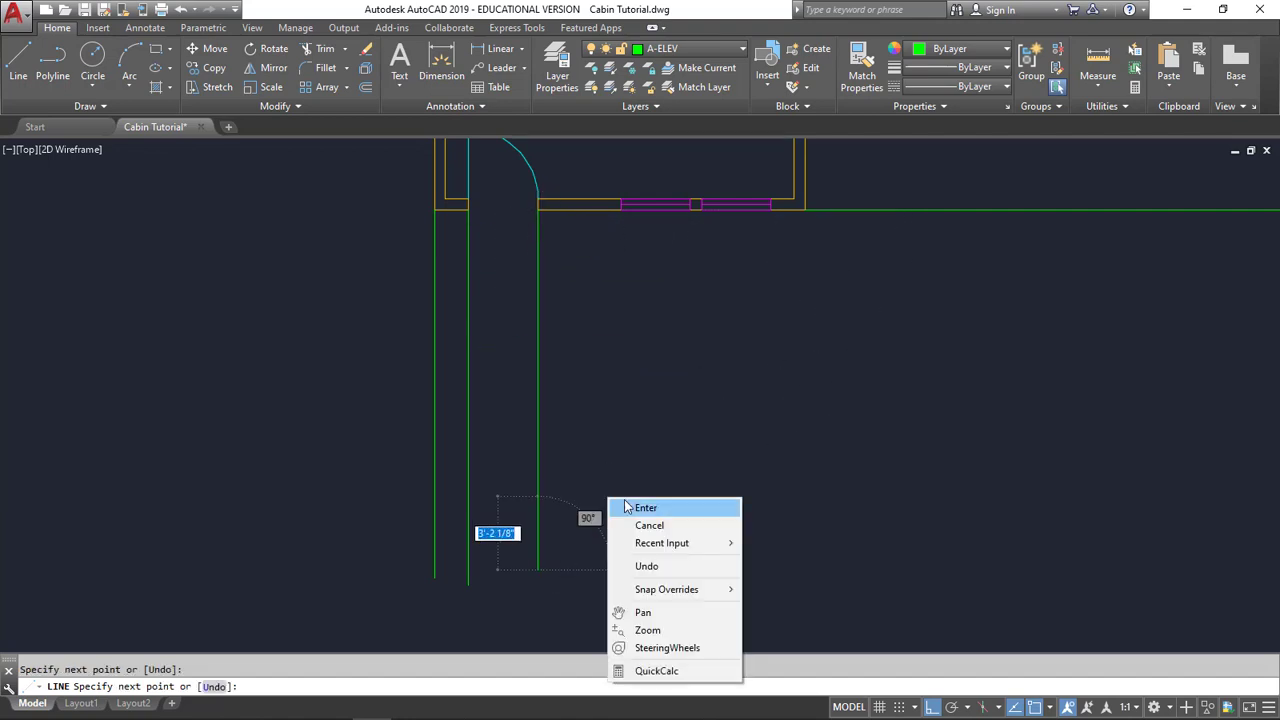
pyautogui.click(626, 508)
pyautogui.rightClick(594, 380)
pyautogui.click(630, 391)
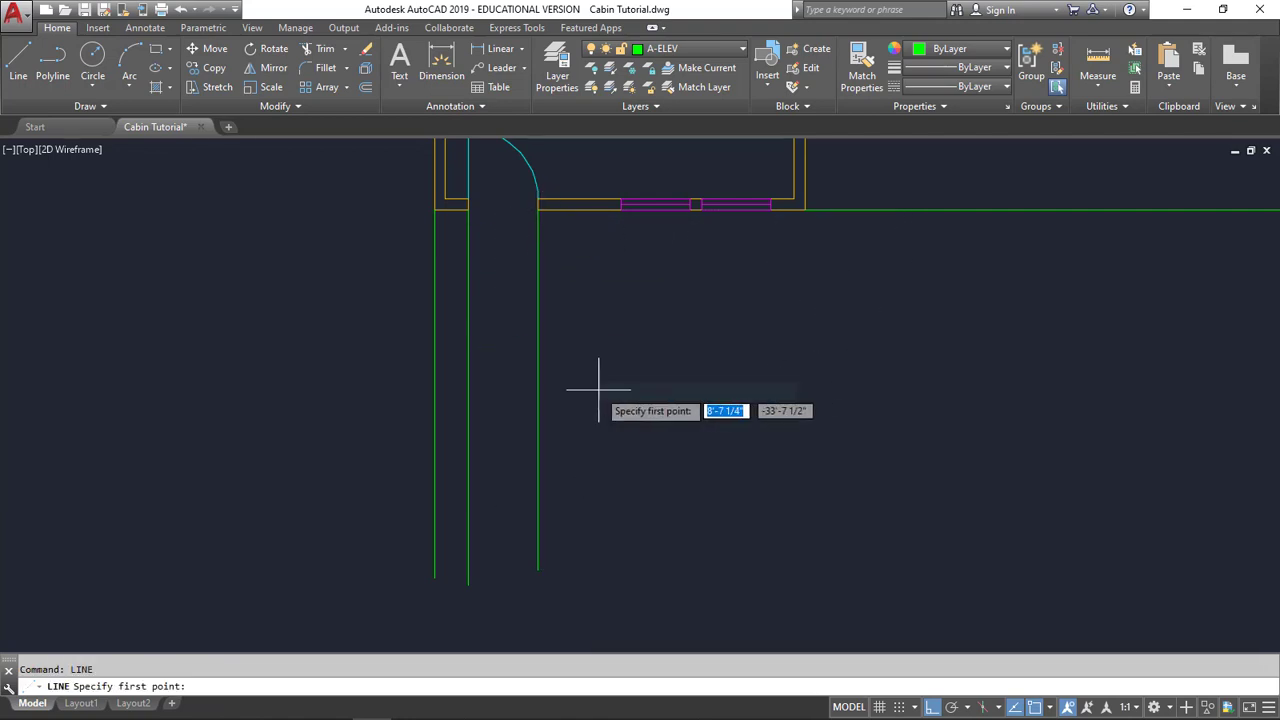
pyautogui.click(770, 209)
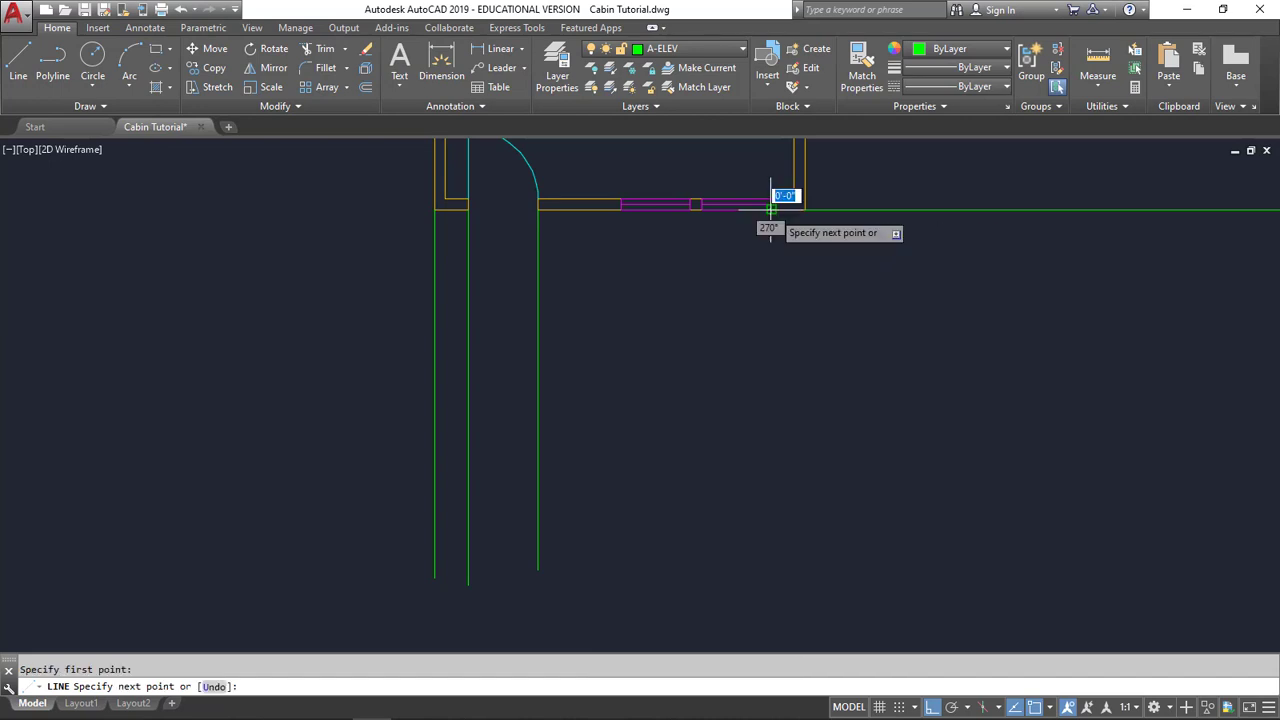
pyautogui.click(775, 569)
pyautogui.rightClick(820, 495)
pyautogui.click(842, 504)
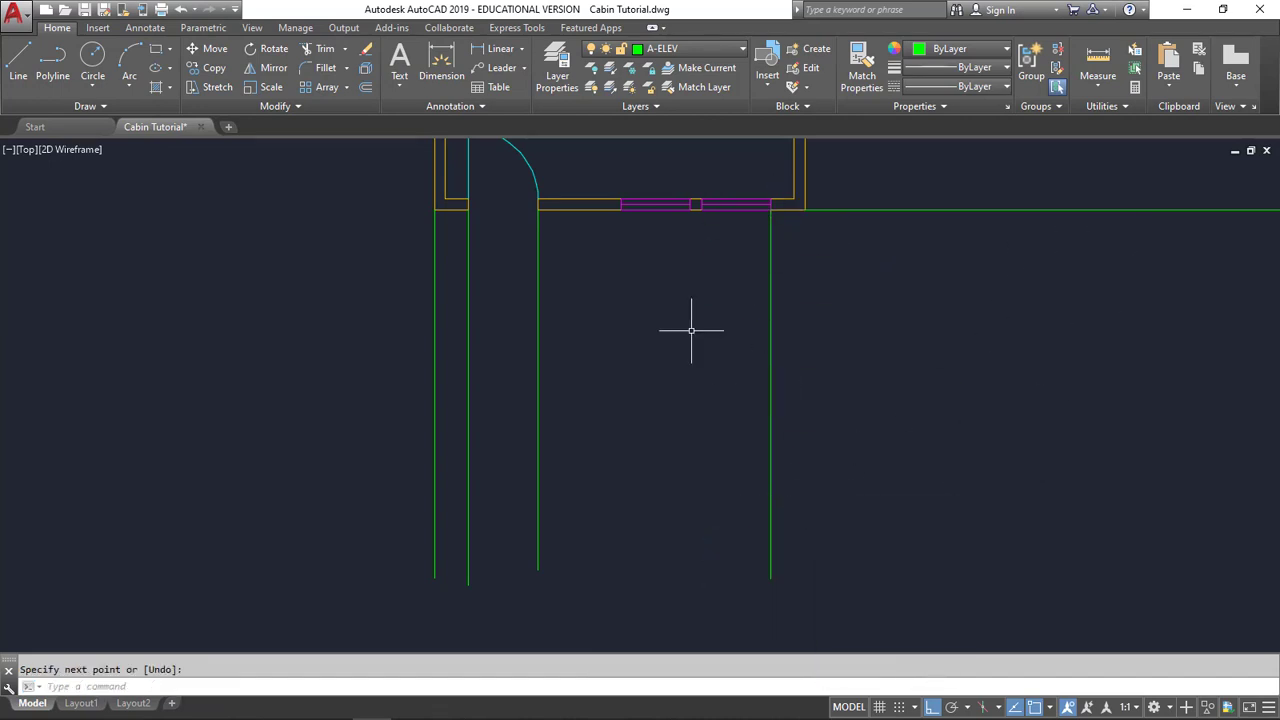
# Step: Project vertical lines down from the window mullion corner and the window's left edge
pyautogui.rightClick(691, 330)
pyautogui.click(708, 340)
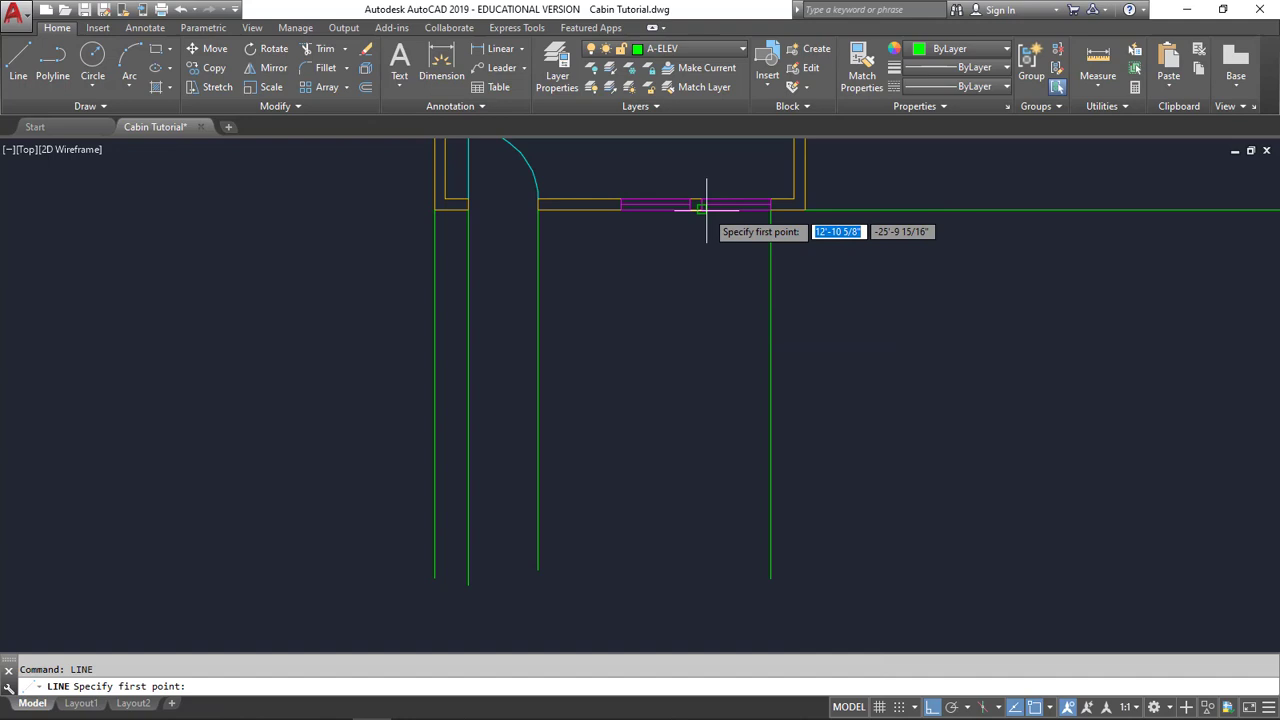
pyautogui.scroll(8, 700, 207)
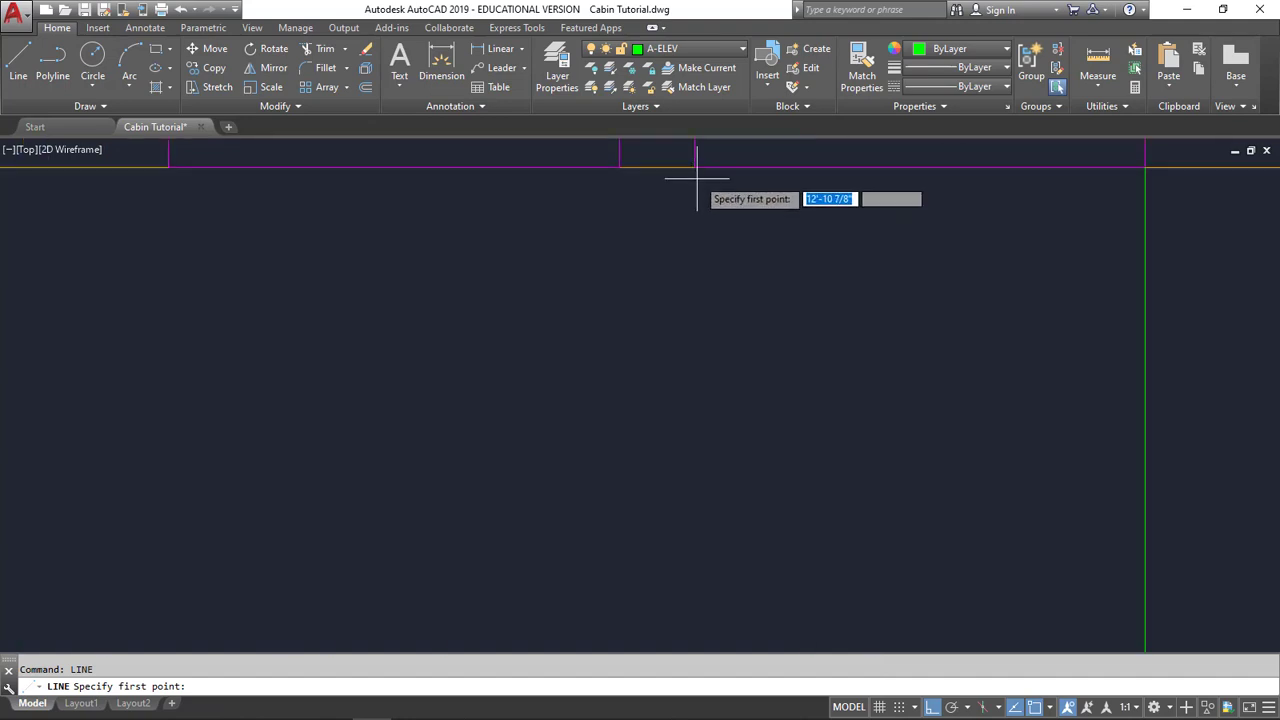
pyautogui.click(696, 170)
pyautogui.scroll(-6, 694, 171)
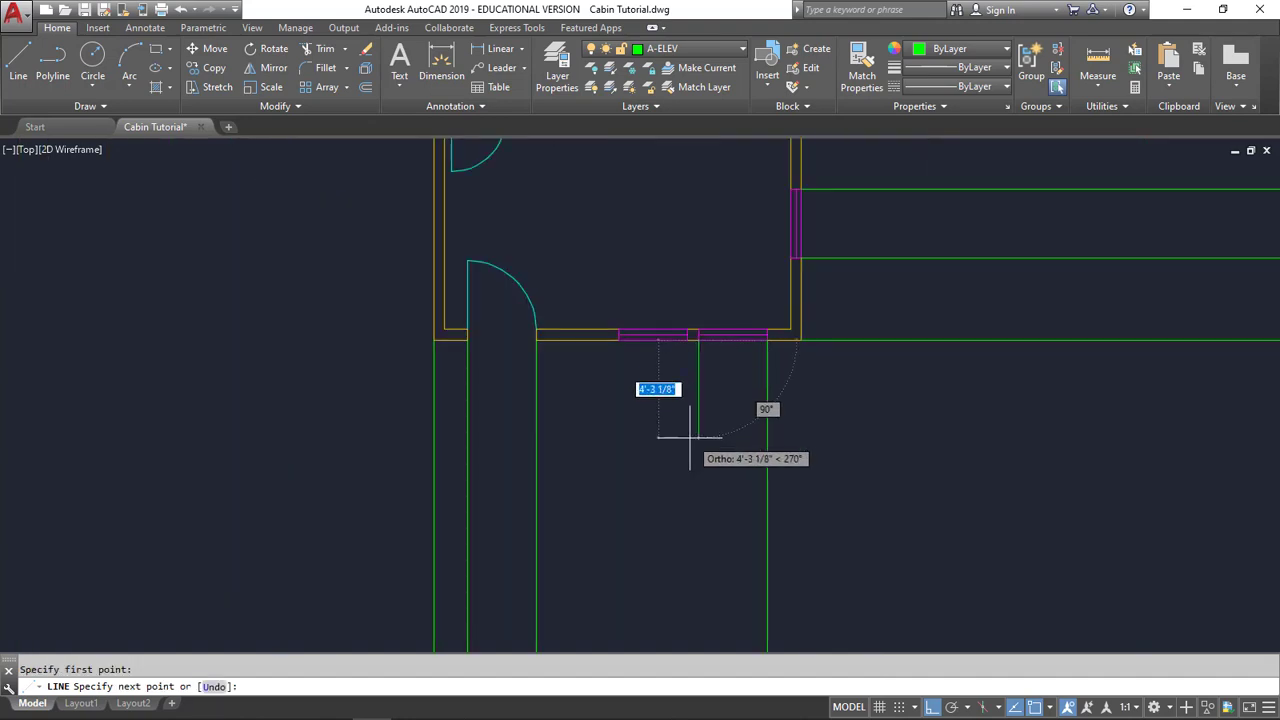
pyautogui.moveTo(689, 437); pyautogui.dragTo(695, 296, button='middle')
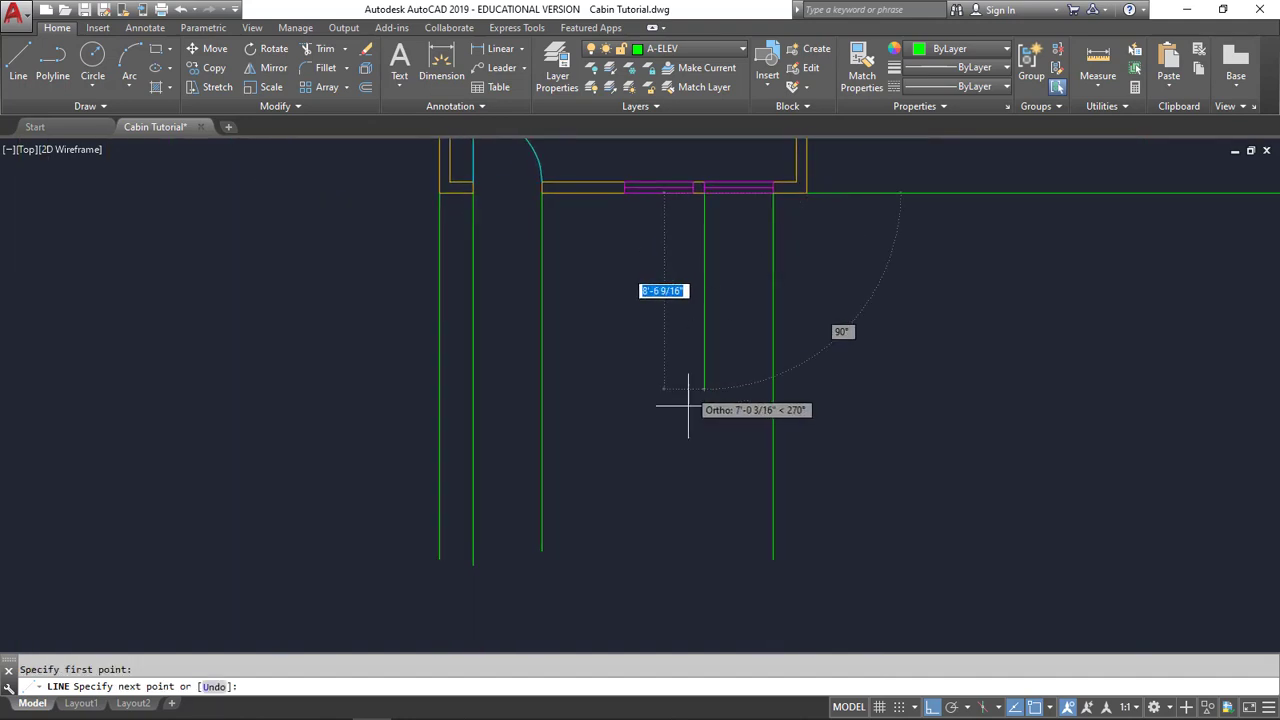
pyautogui.rightClick(697, 555)
pyautogui.click(734, 380)
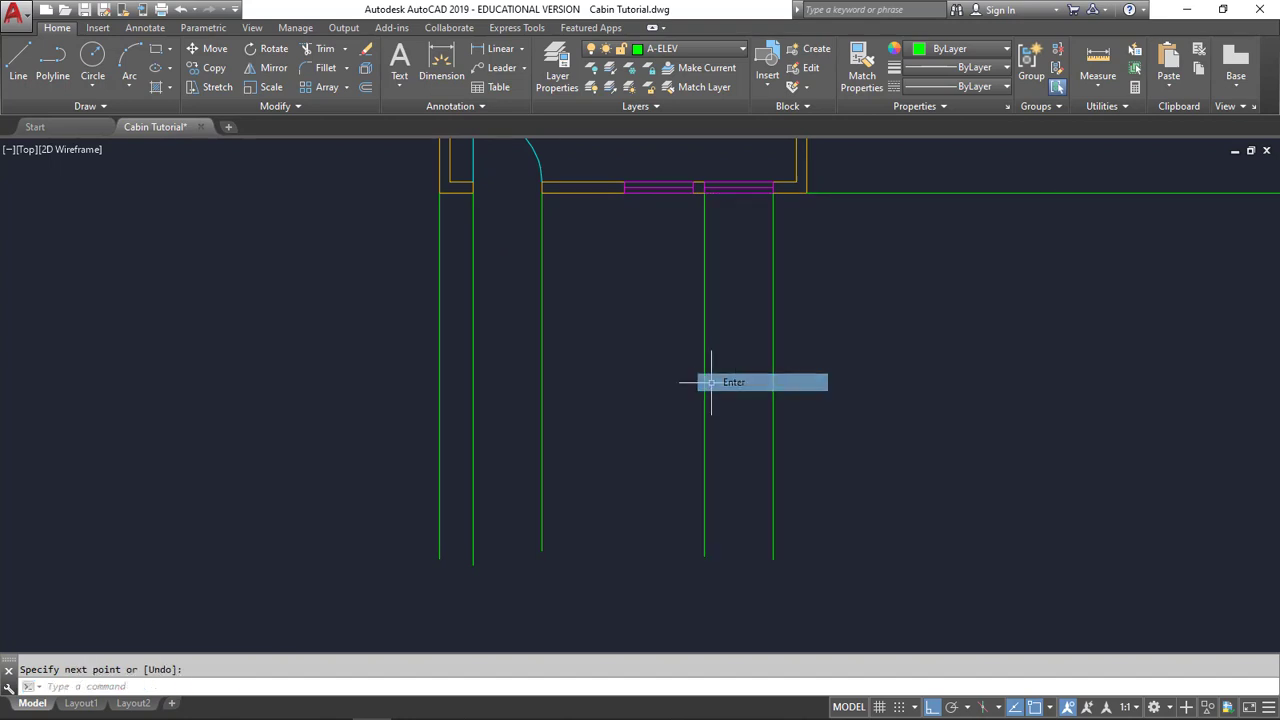
pyautogui.rightClick(609, 327)
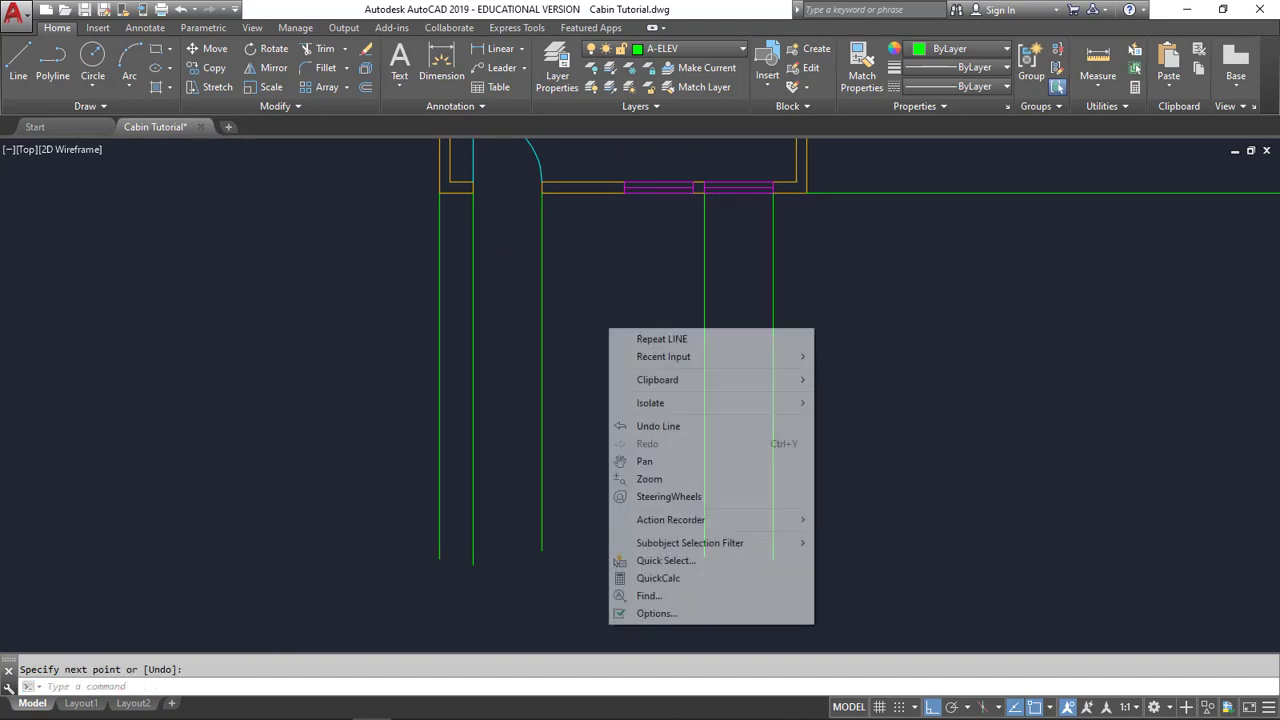
pyautogui.click(637, 340)
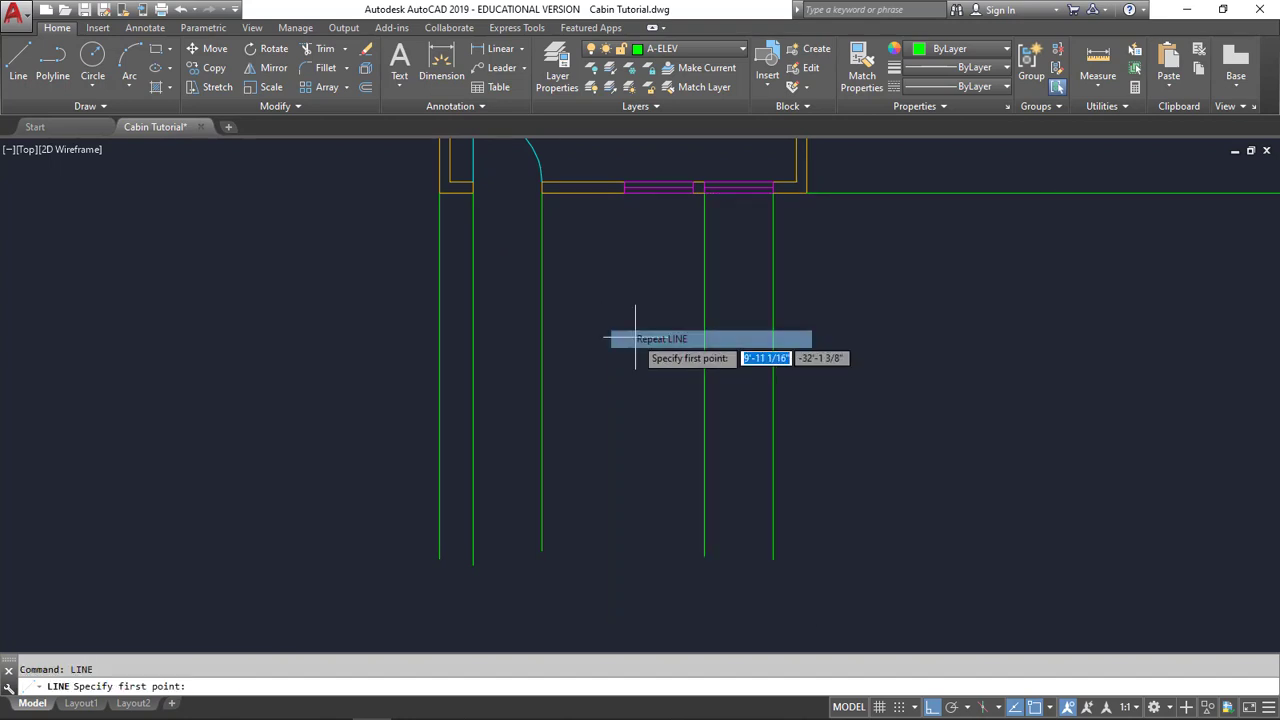
pyautogui.click(624, 190)
pyautogui.click(624, 560)
pyautogui.rightClick(645, 558)
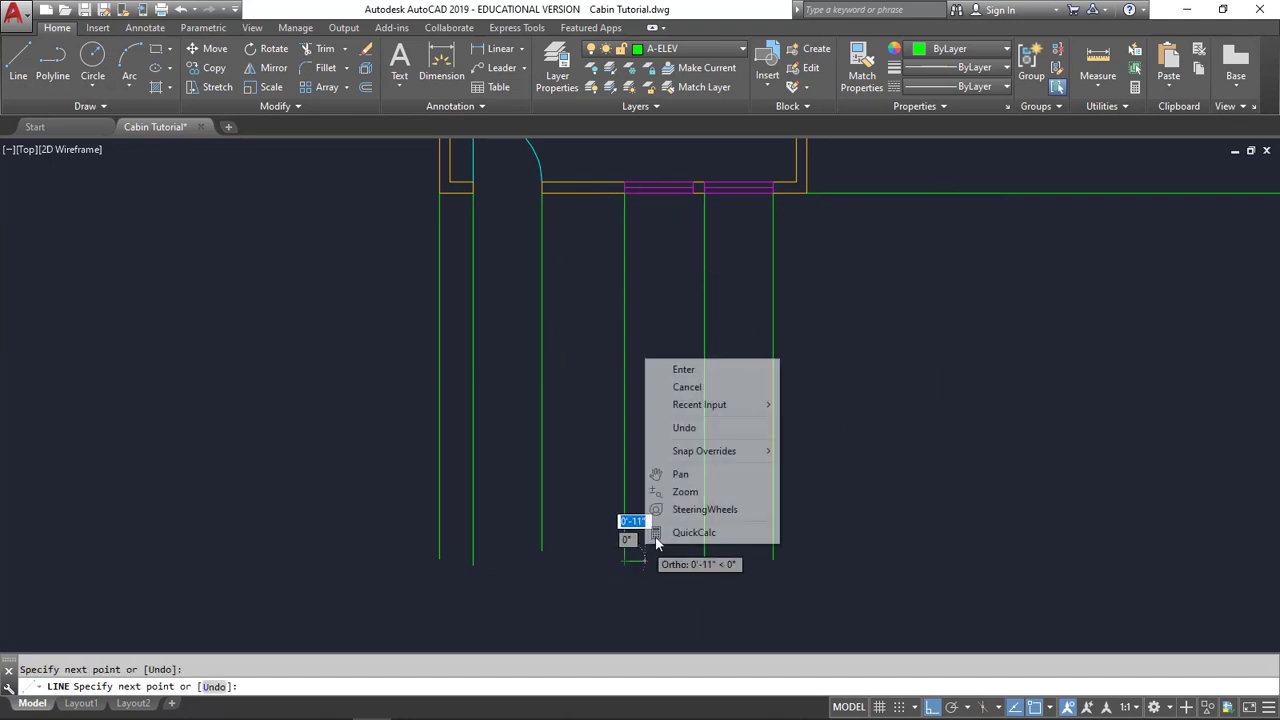
pyautogui.click(660, 369)
# Step: Drop vertical lines from the remaining window mullion and the cabin's front right corner
pyautogui.rightClick(674, 276)
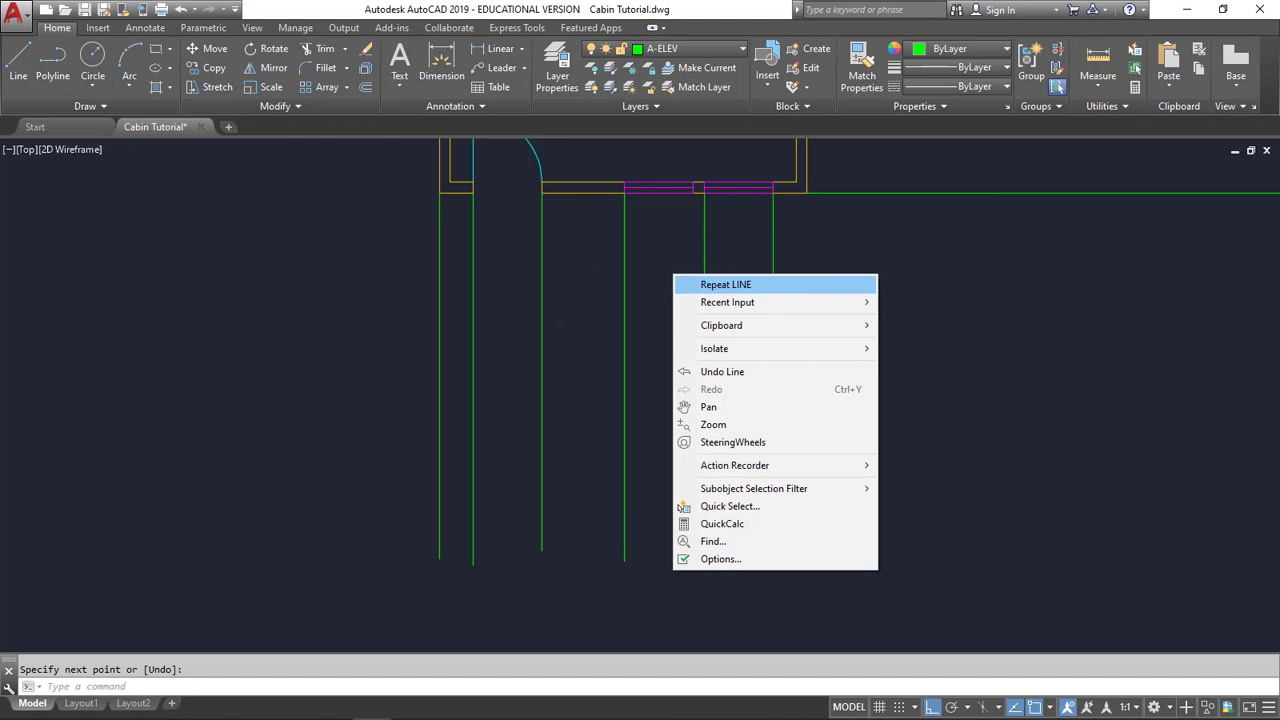
pyautogui.click(690, 284)
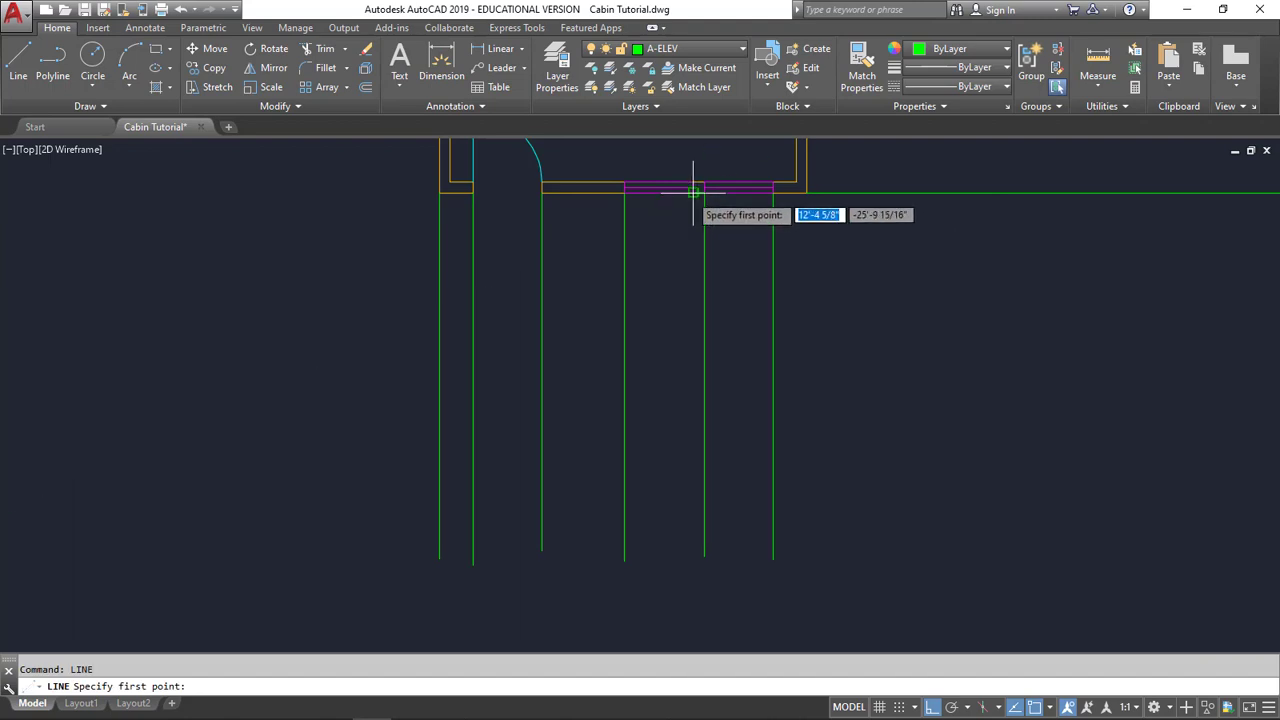
pyautogui.scroll(4, 692, 190)
pyautogui.click(714, 191)
pyautogui.scroll(3, 716, 195)
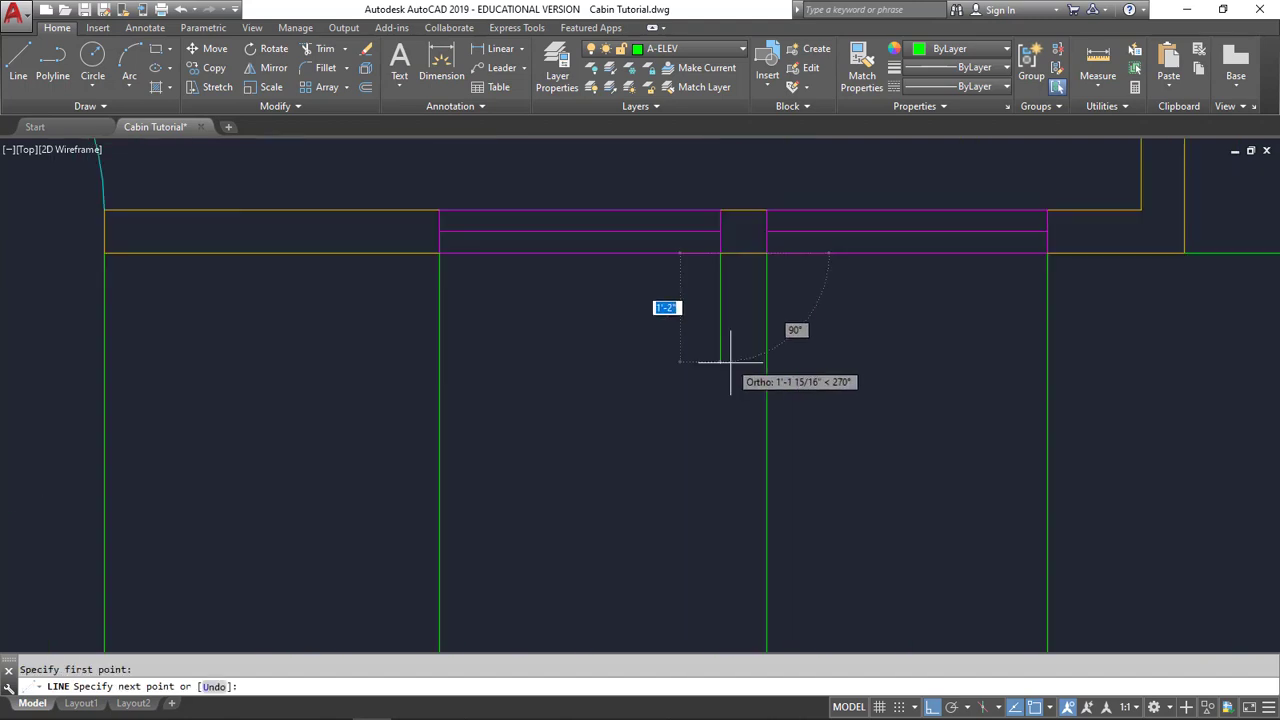
pyautogui.scroll(-6, 730, 362)
pyautogui.click(700, 572)
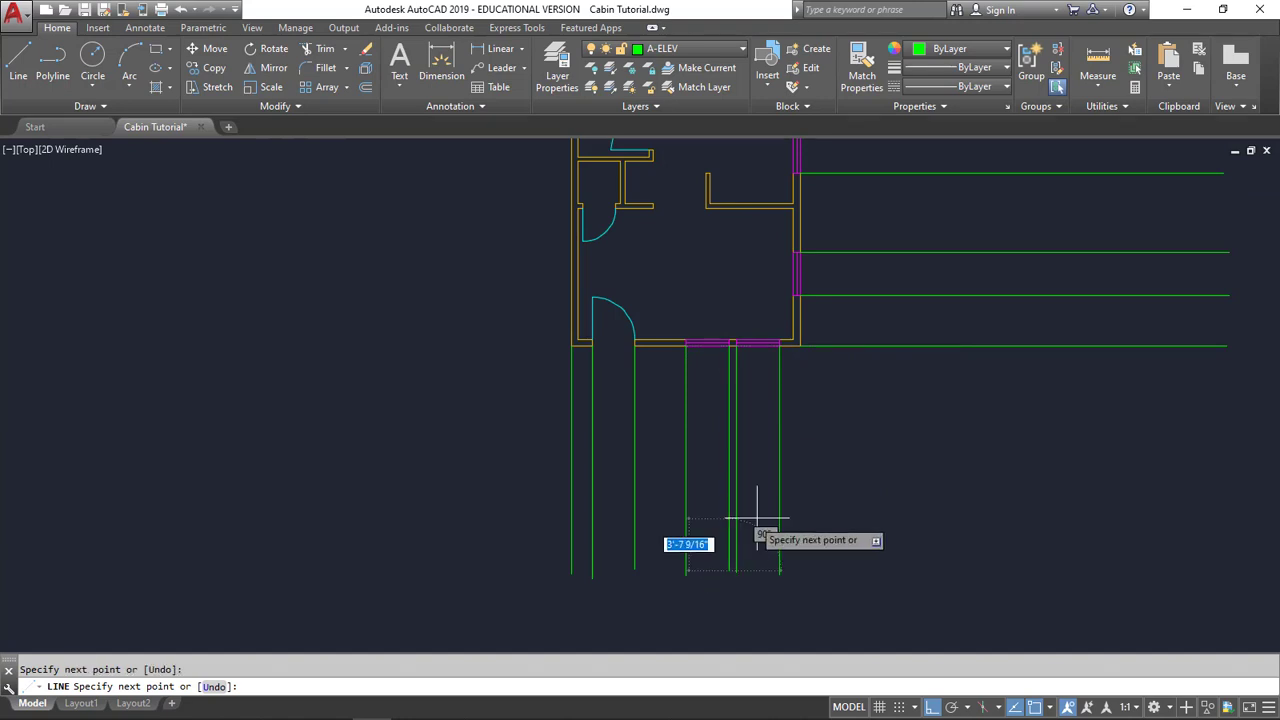
pyautogui.rightClick(758, 518)
pyautogui.click(798, 523)
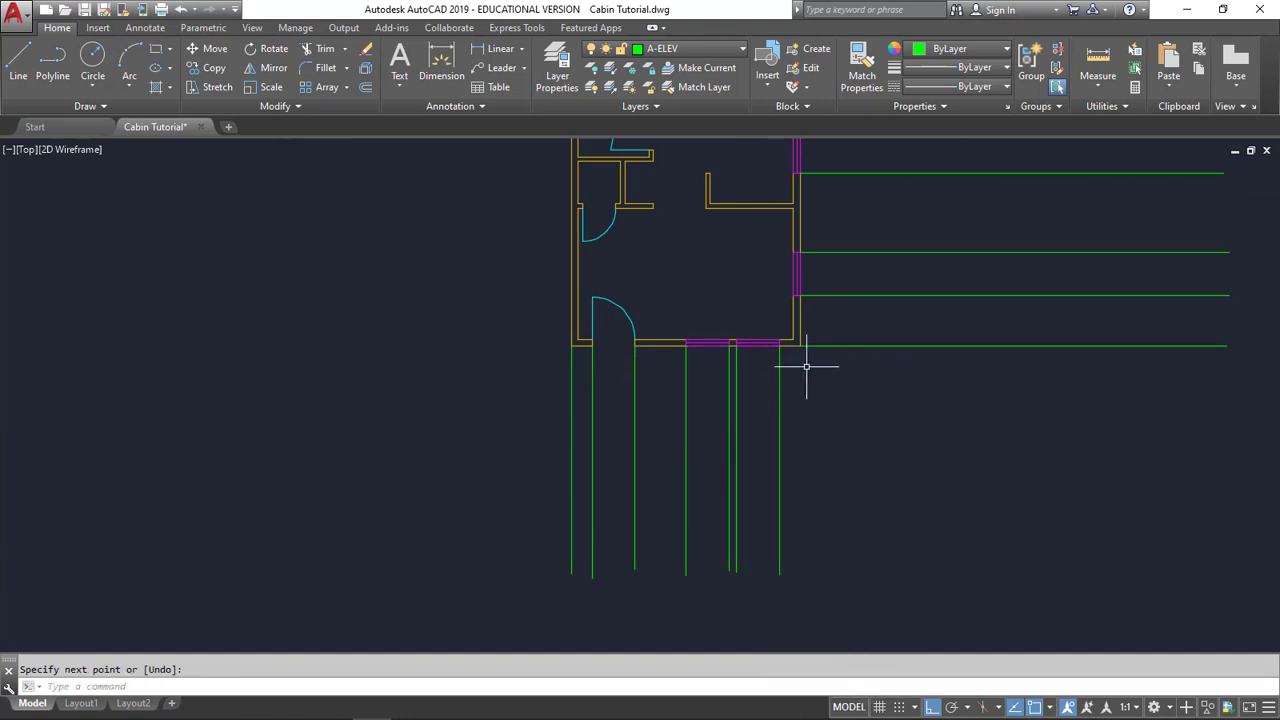
pyautogui.click(18, 62)
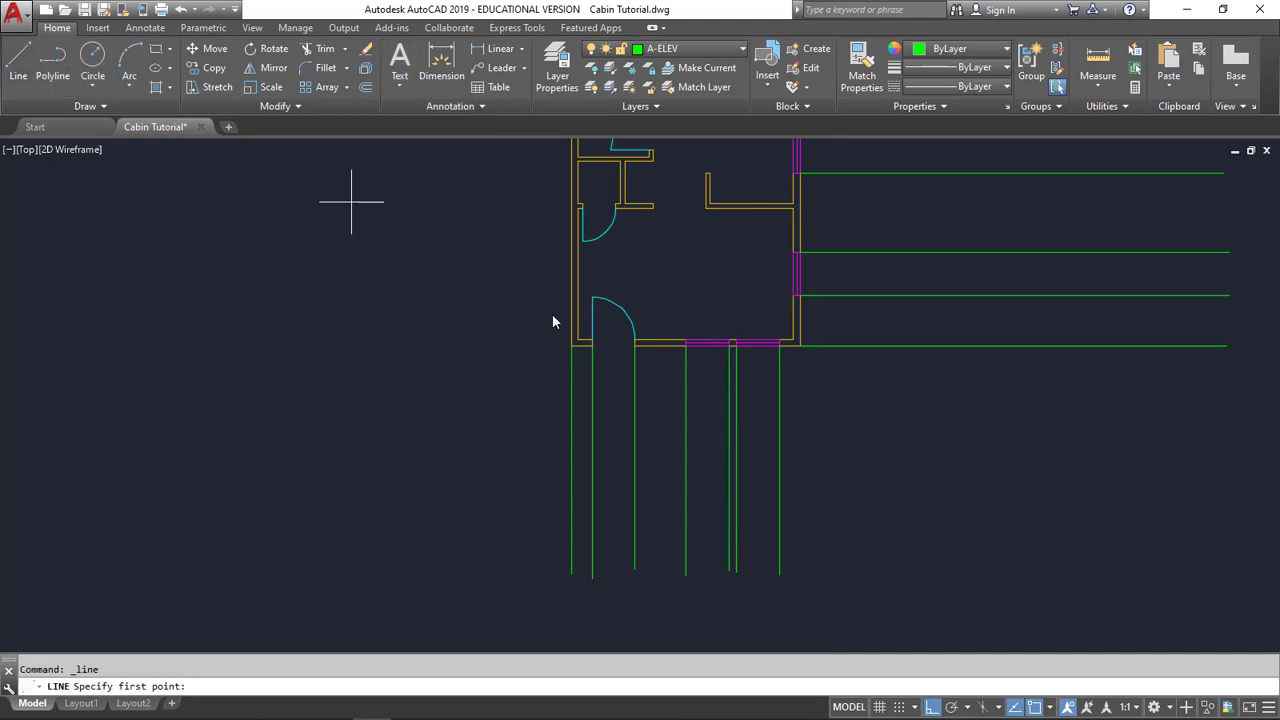
pyautogui.click(800, 346)
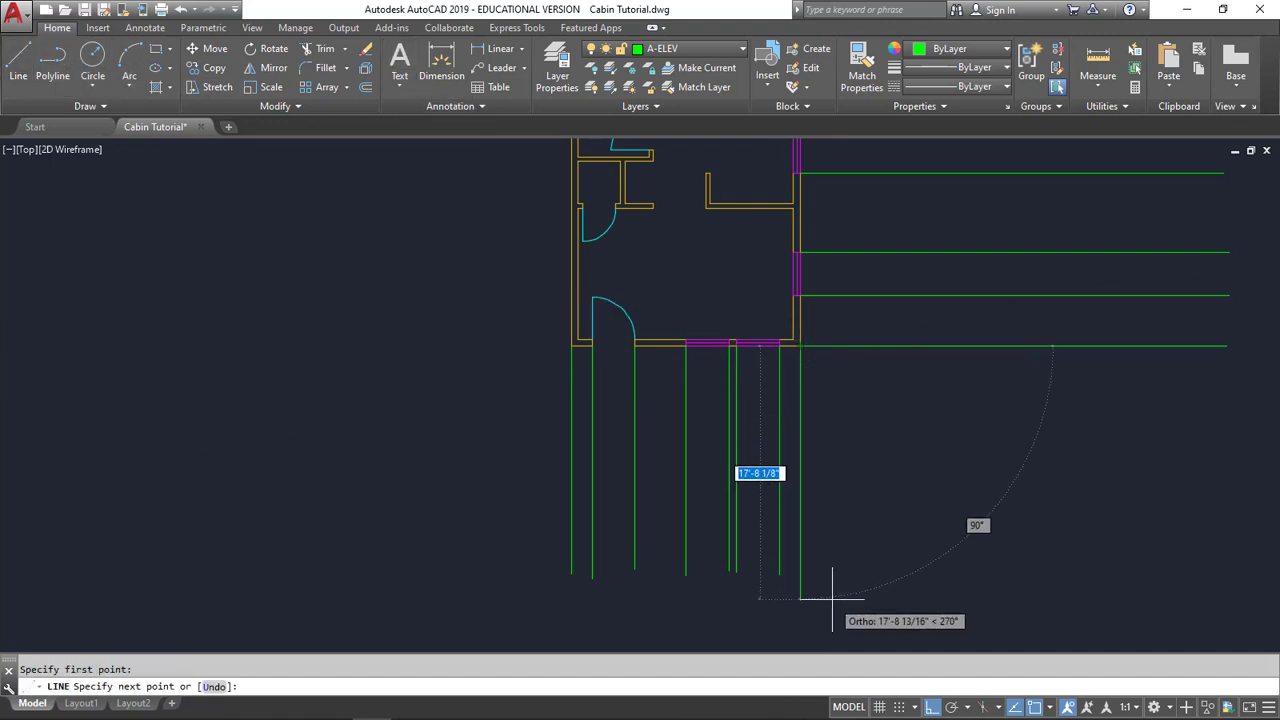
pyautogui.click(802, 574)
pyautogui.rightClick(836, 573)
pyautogui.click(876, 391)
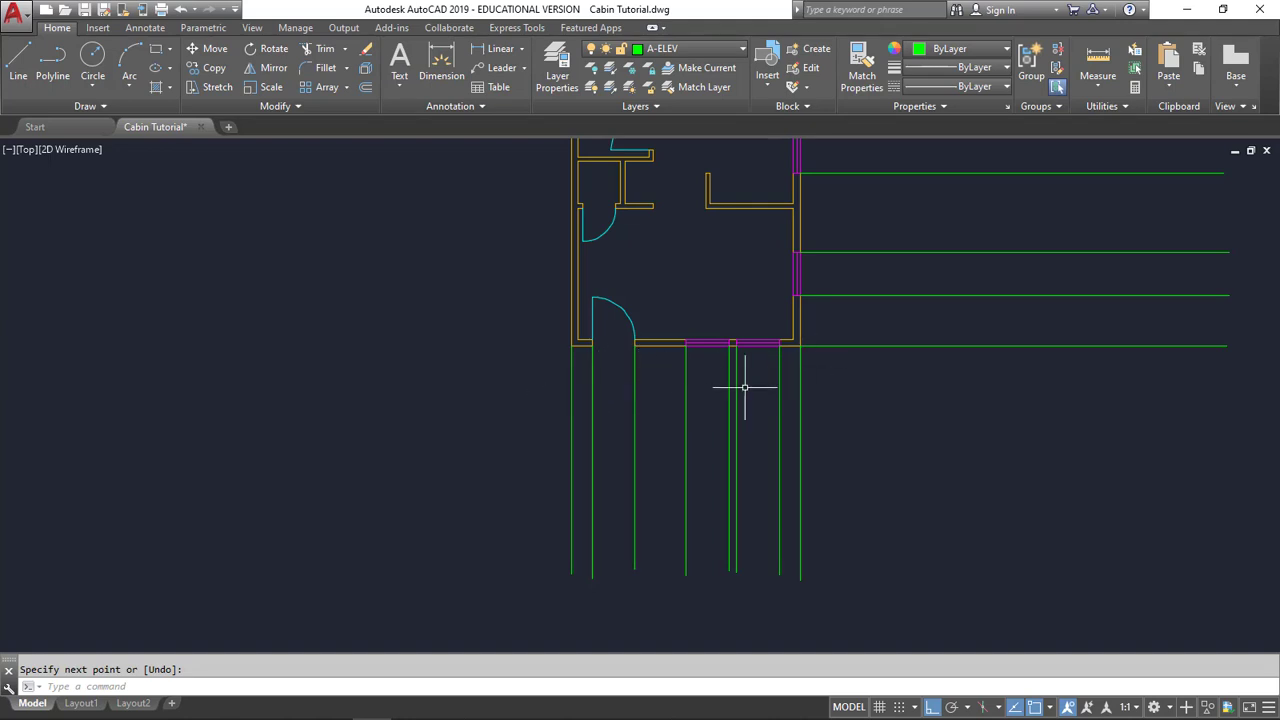
pyautogui.moveTo(917, 390)
pyautogui.mouseDown(button='middle')
pyautogui.moveTo(793, 606)
pyautogui.moveTo(806, 571)
pyautogui.moveTo(786, 451)
pyautogui.mouseUp(button='middle')
pyautogui.scroll(-2, 786, 462)
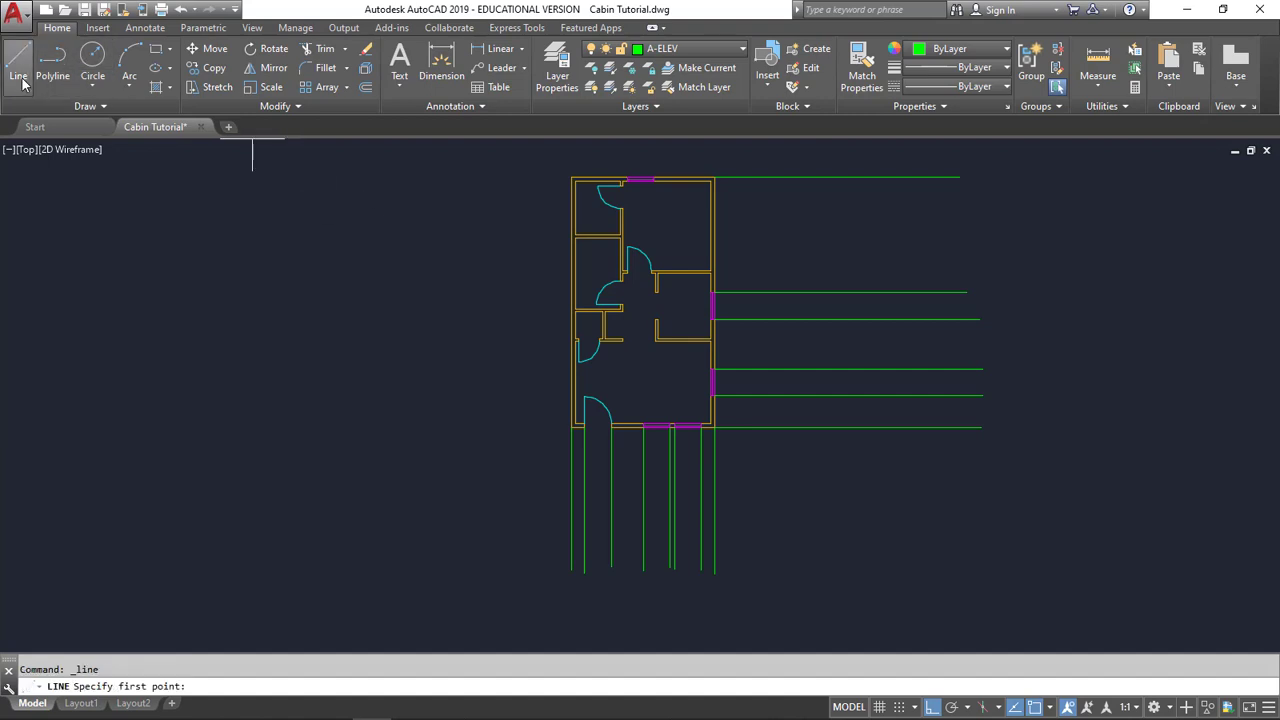
# Step: Draw a vertical baseline crossing the right-side projection lines
pyautogui.click(836, 178)
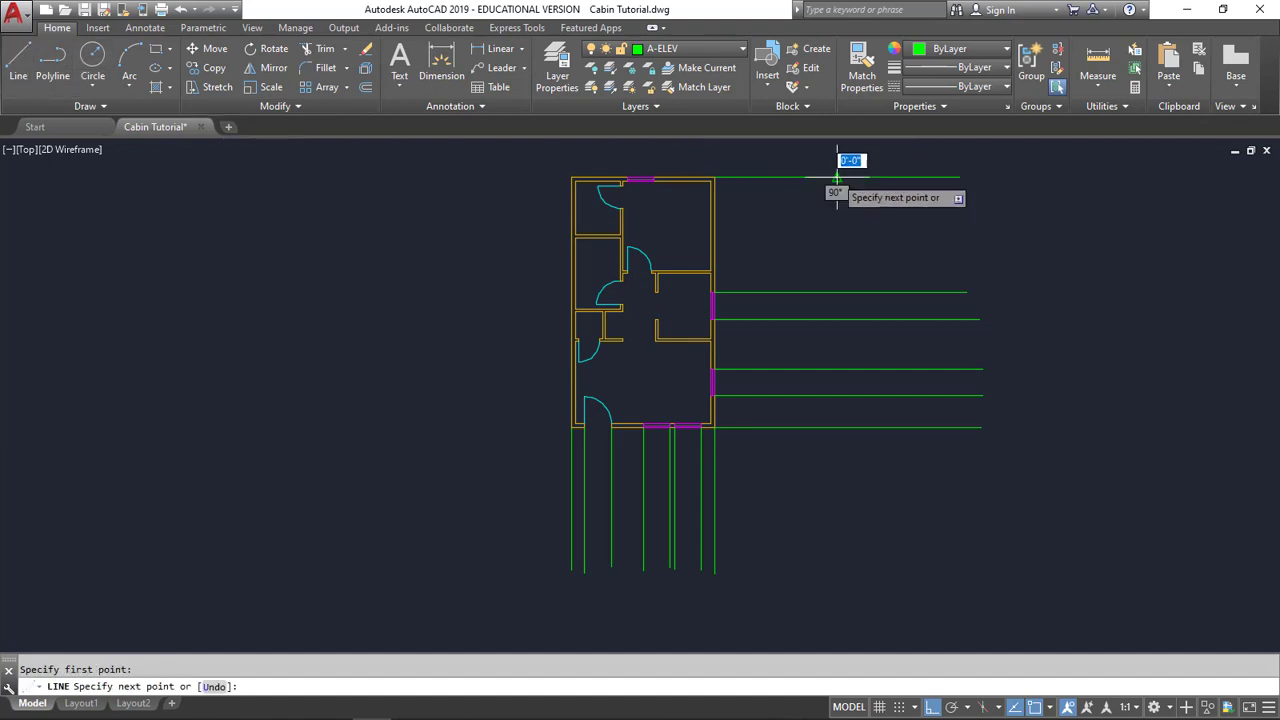
pyautogui.click(836, 428)
pyautogui.rightClick(886, 471)
pyautogui.click(905, 483)
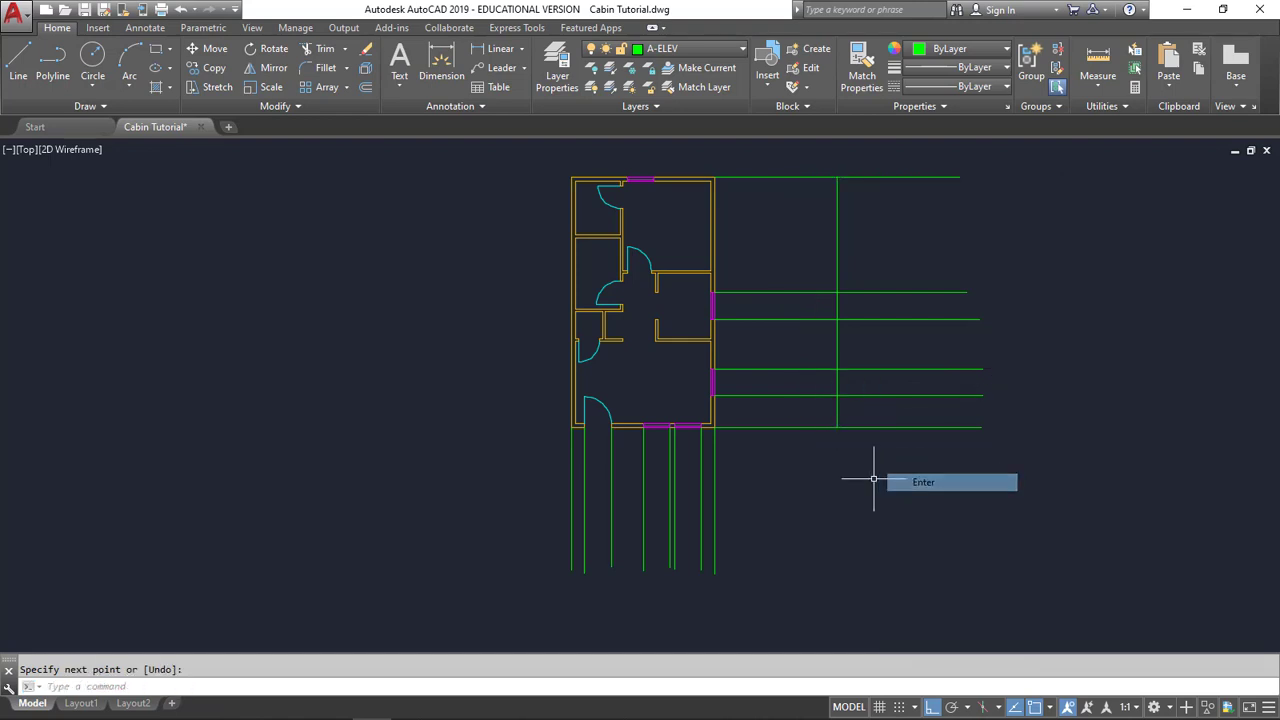
# Step: Draw a horizontal baseline crossing the front projection lines
pyautogui.rightClick(831, 492)
pyautogui.click(898, 197)
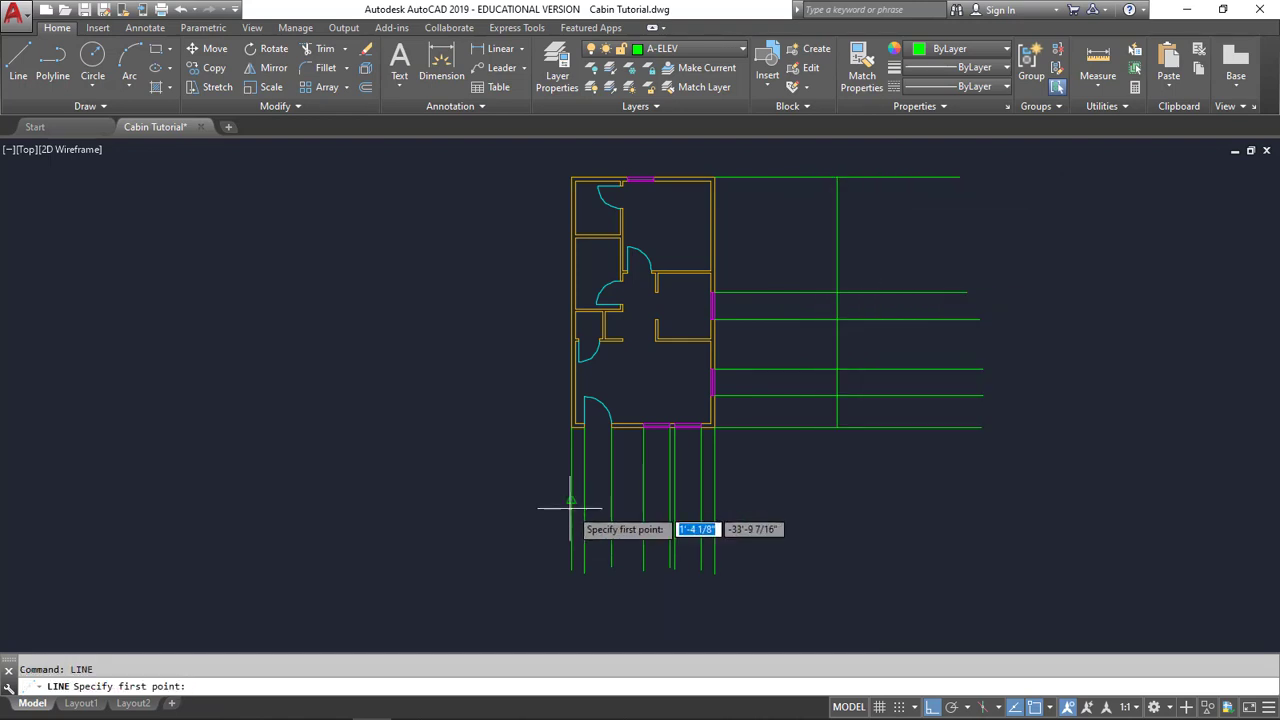
pyautogui.click(571, 497)
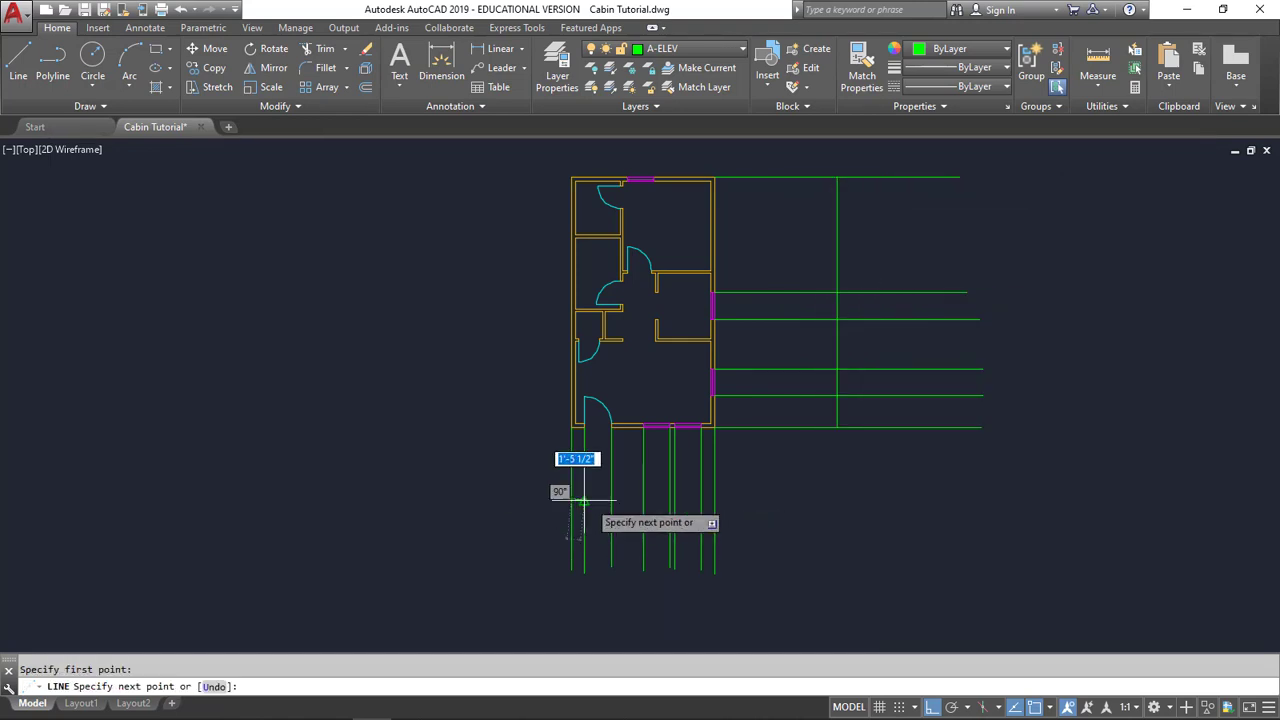
pyautogui.rightClick(722, 498)
pyautogui.click(778, 507)
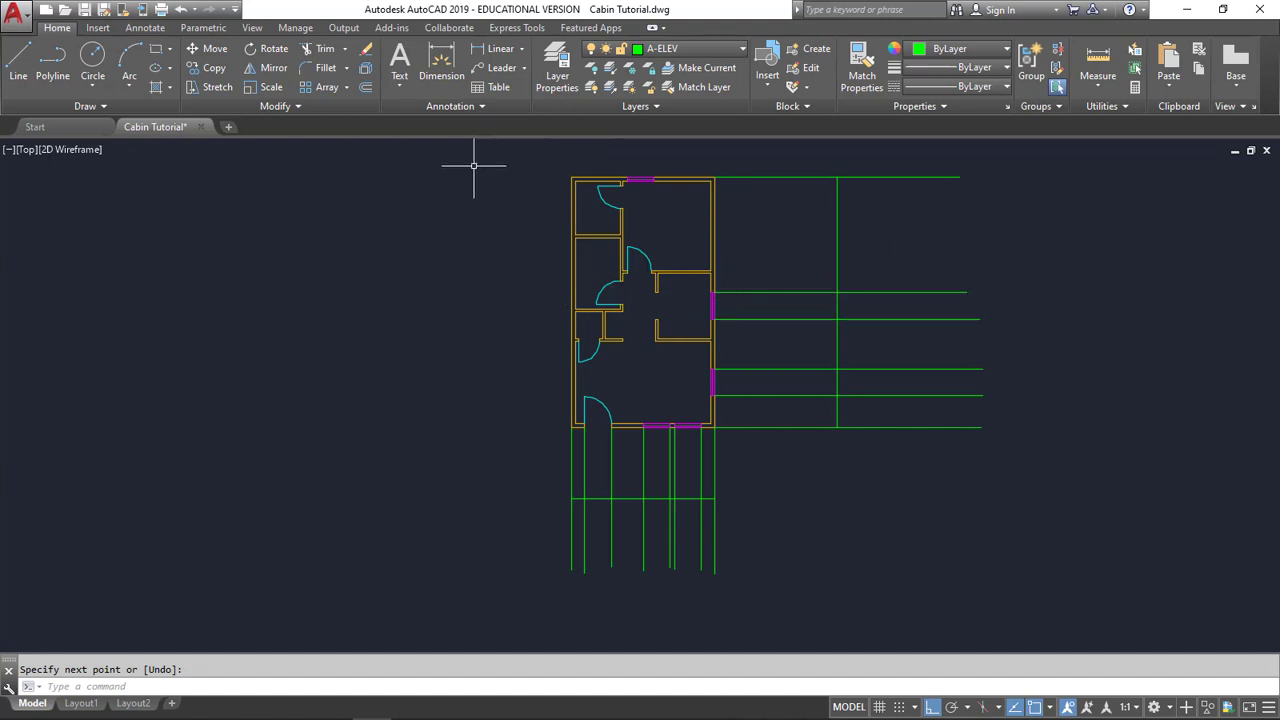
# Step: Offset the right vertical baseline and the front horizontal baseline by 8'-0"
pyautogui.click(366, 87)
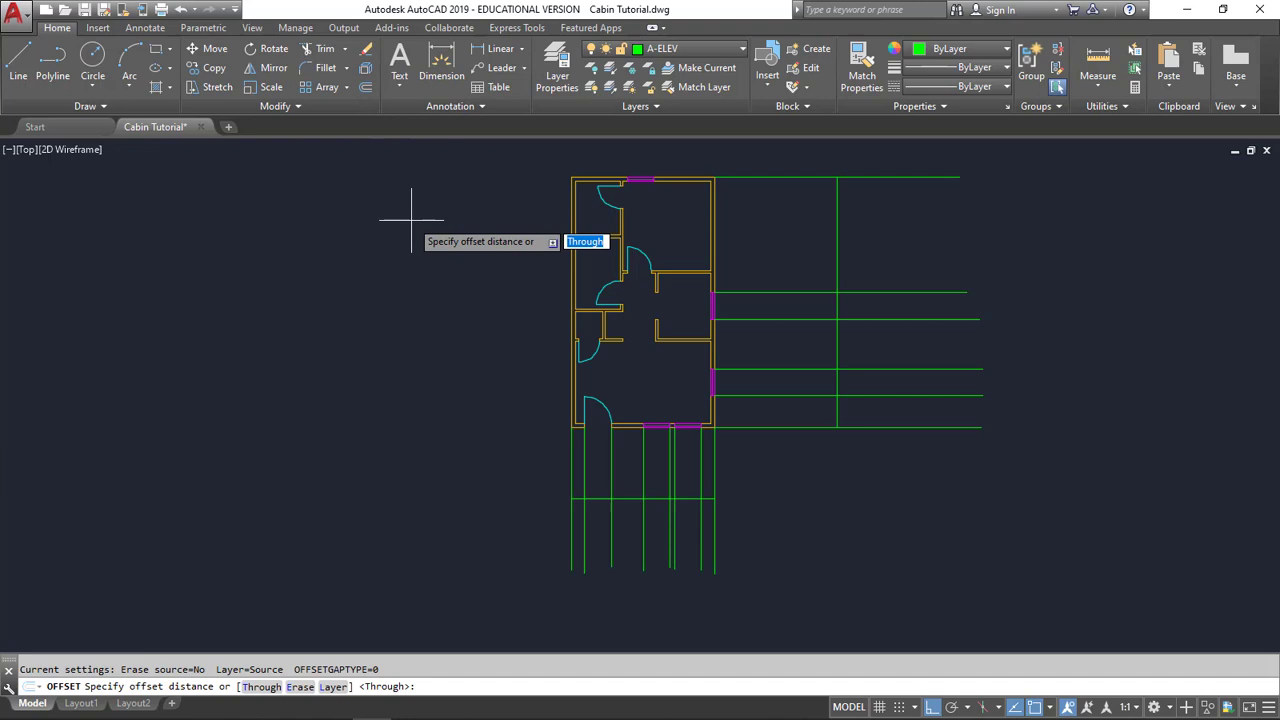
pyautogui.press('Return')
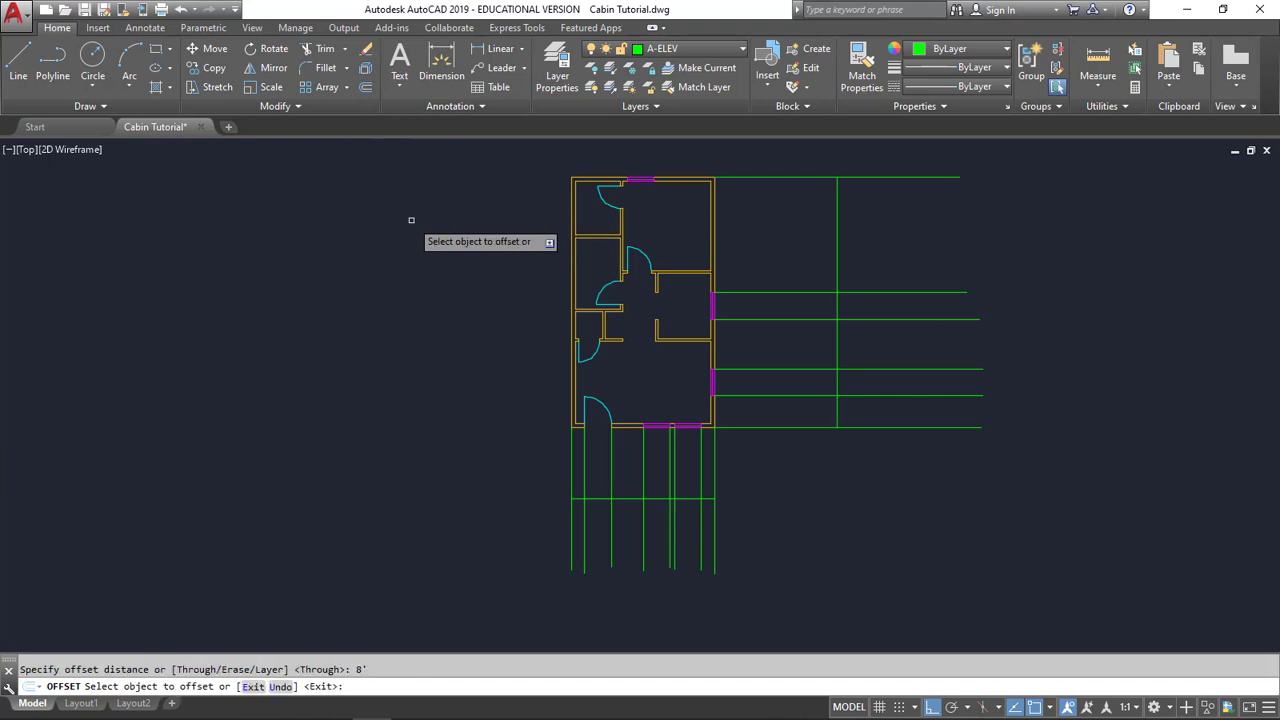
pyautogui.click(837, 234)
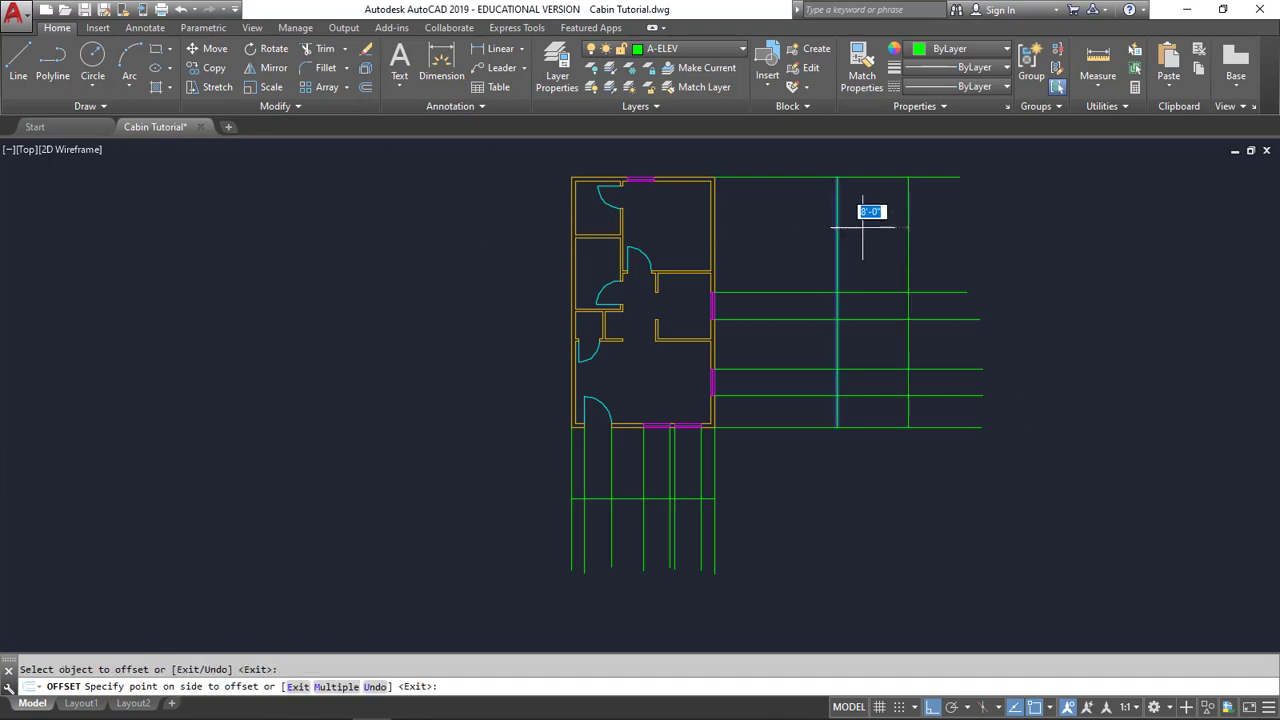
pyautogui.click(990, 230)
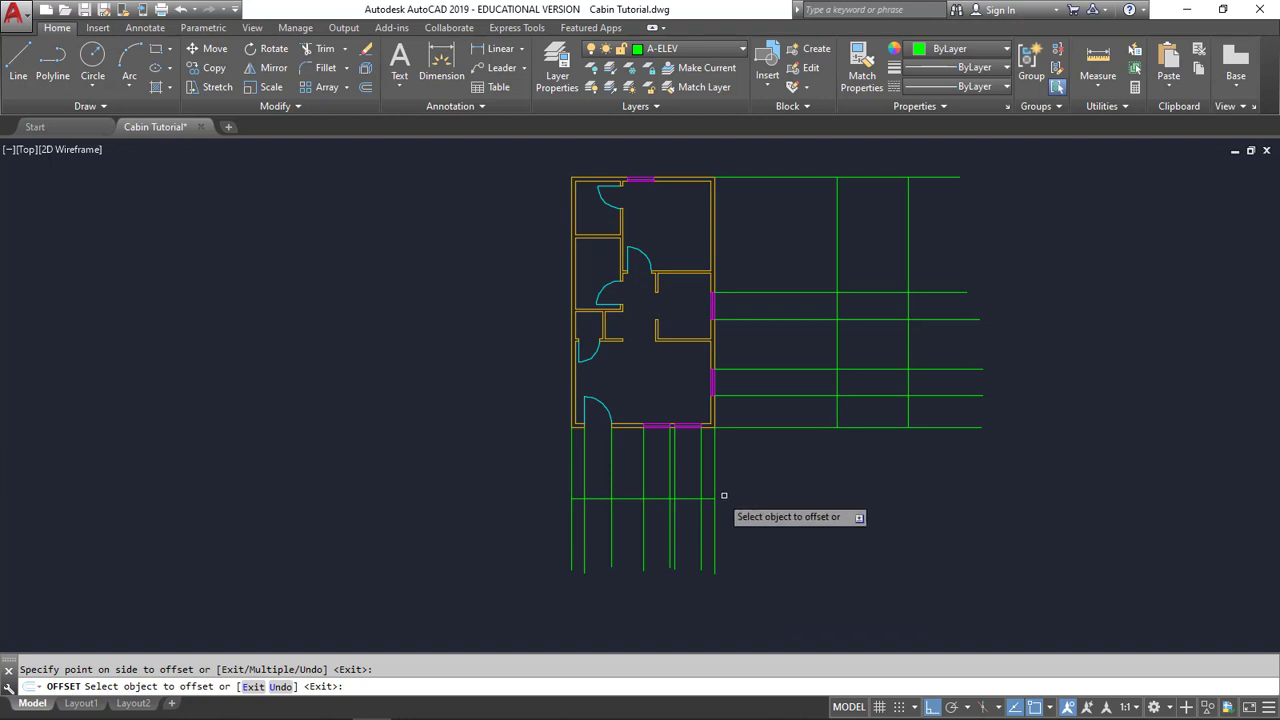
pyautogui.click(680, 498)
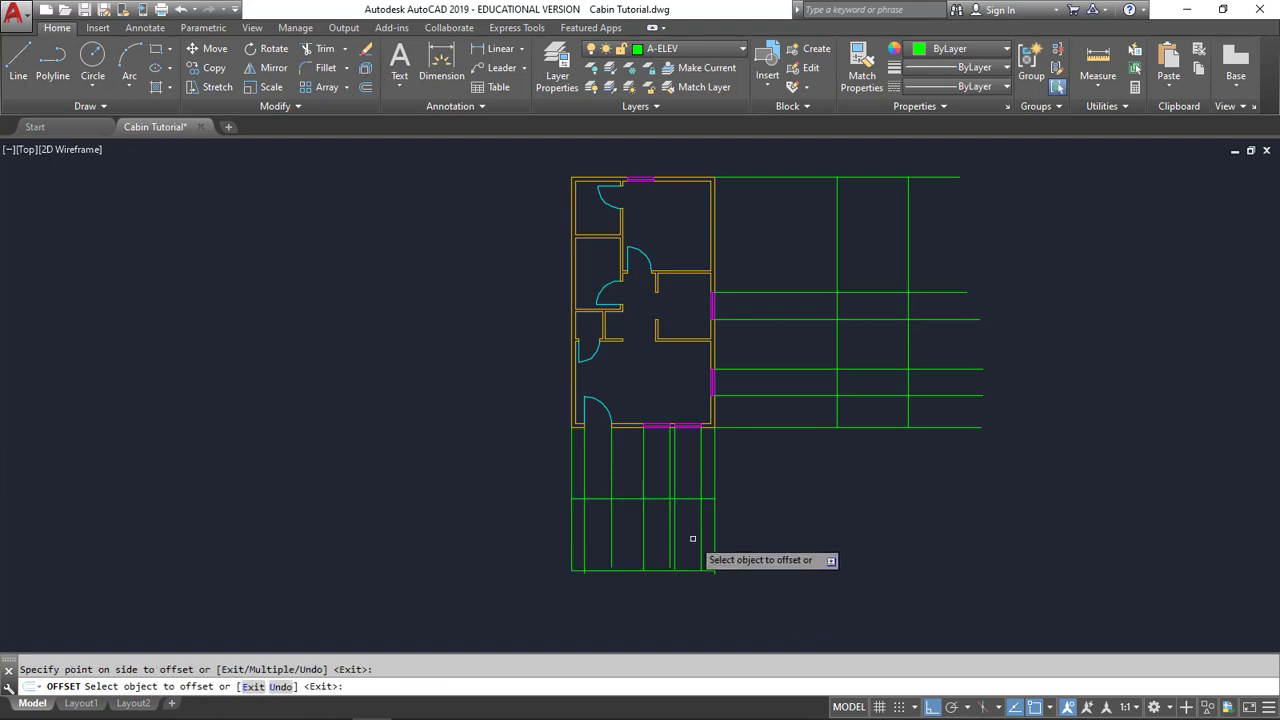
pyautogui.rightClick(760, 515)
pyautogui.click(789, 520)
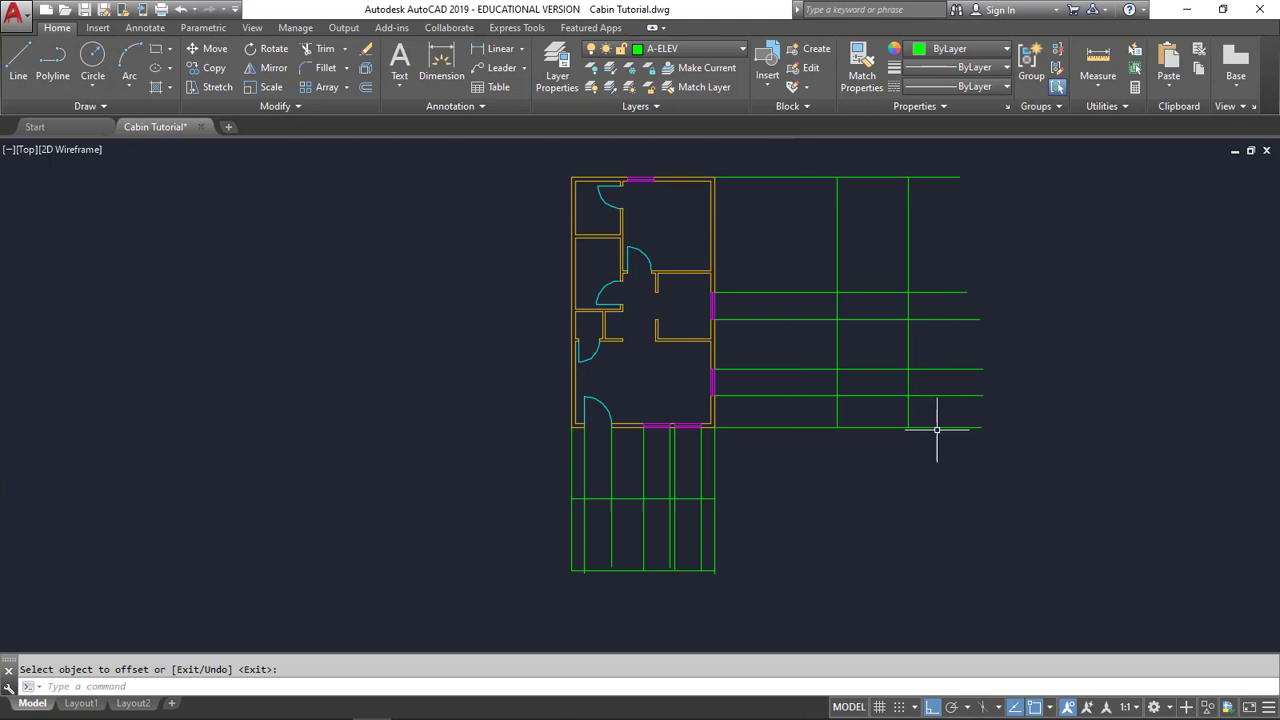
pyautogui.press('Escape')
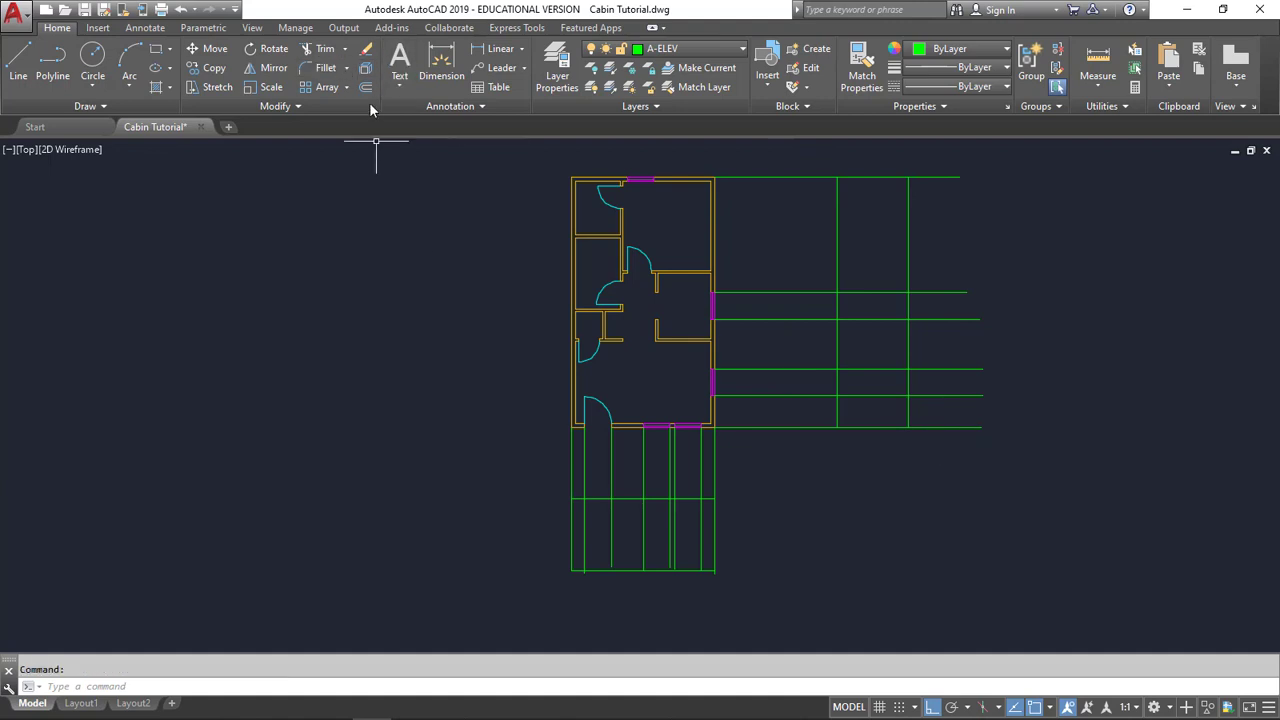
# Step: Trim the right elevation's lines between it and the plan, plus the overhangs to its right
pyautogui.click(326, 54)
pyautogui.click(1020, 488)
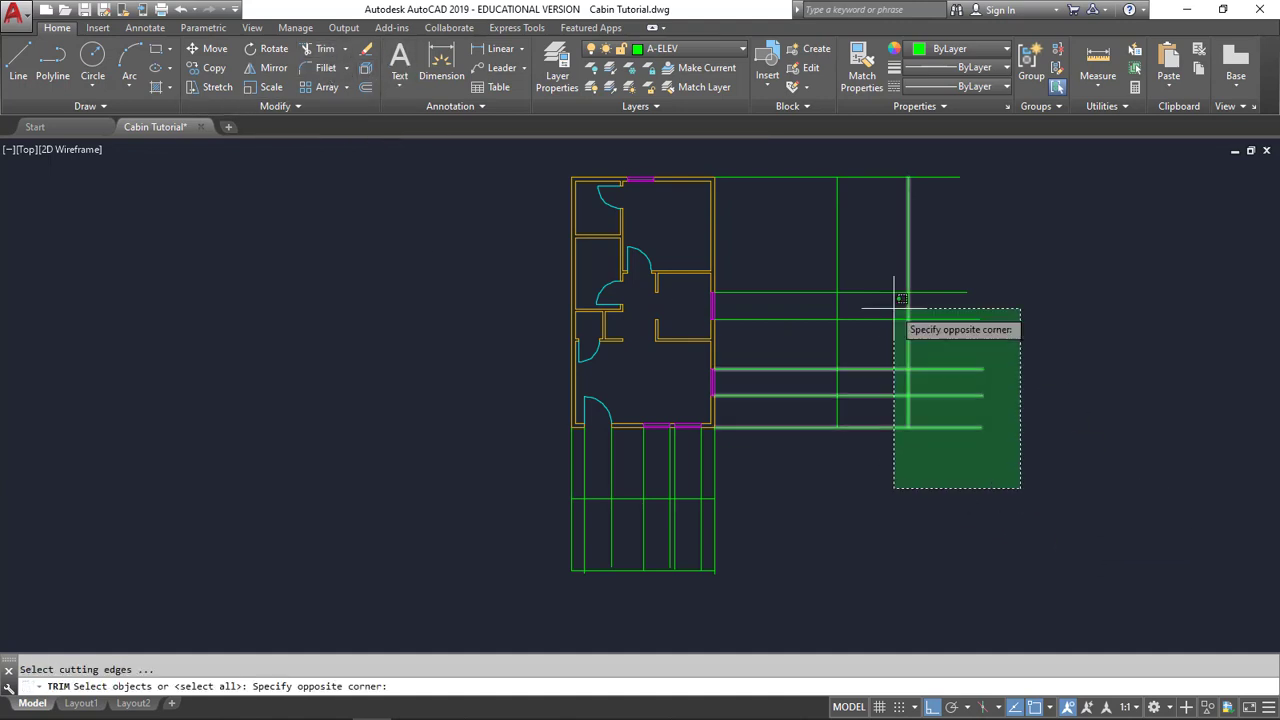
pyautogui.click(787, 171)
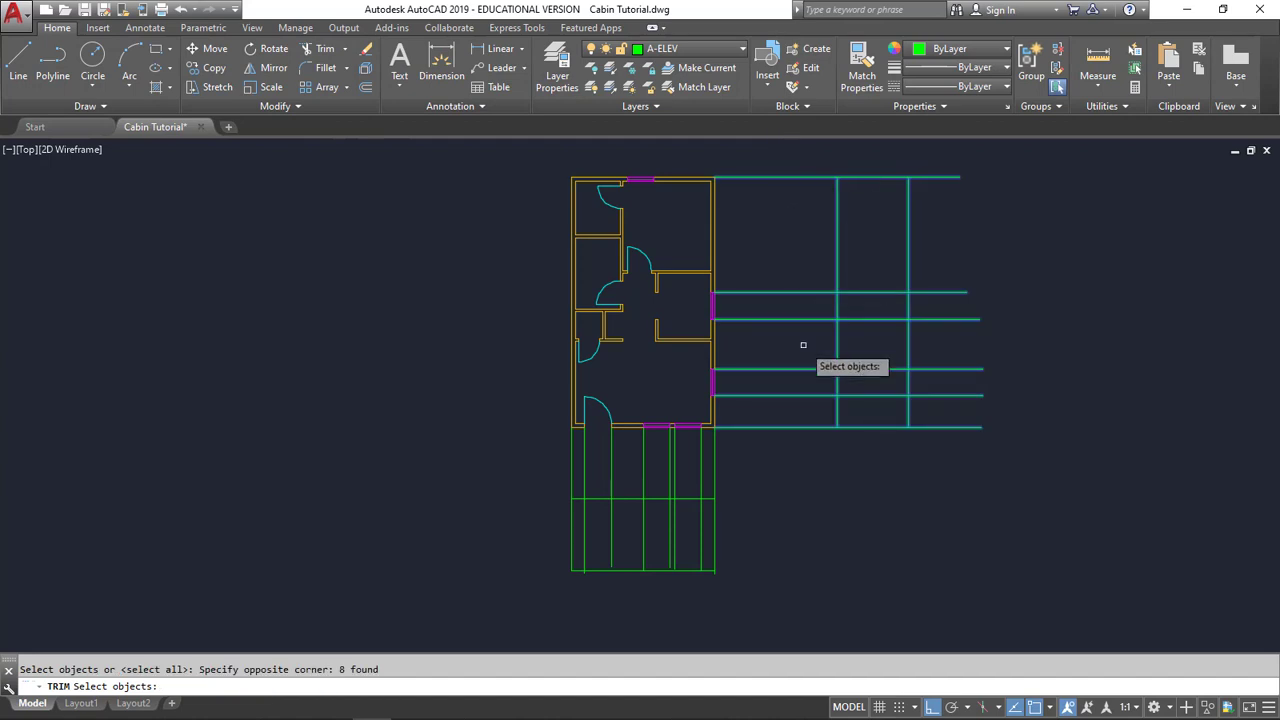
pyautogui.press('Return')
pyautogui.click(811, 460)
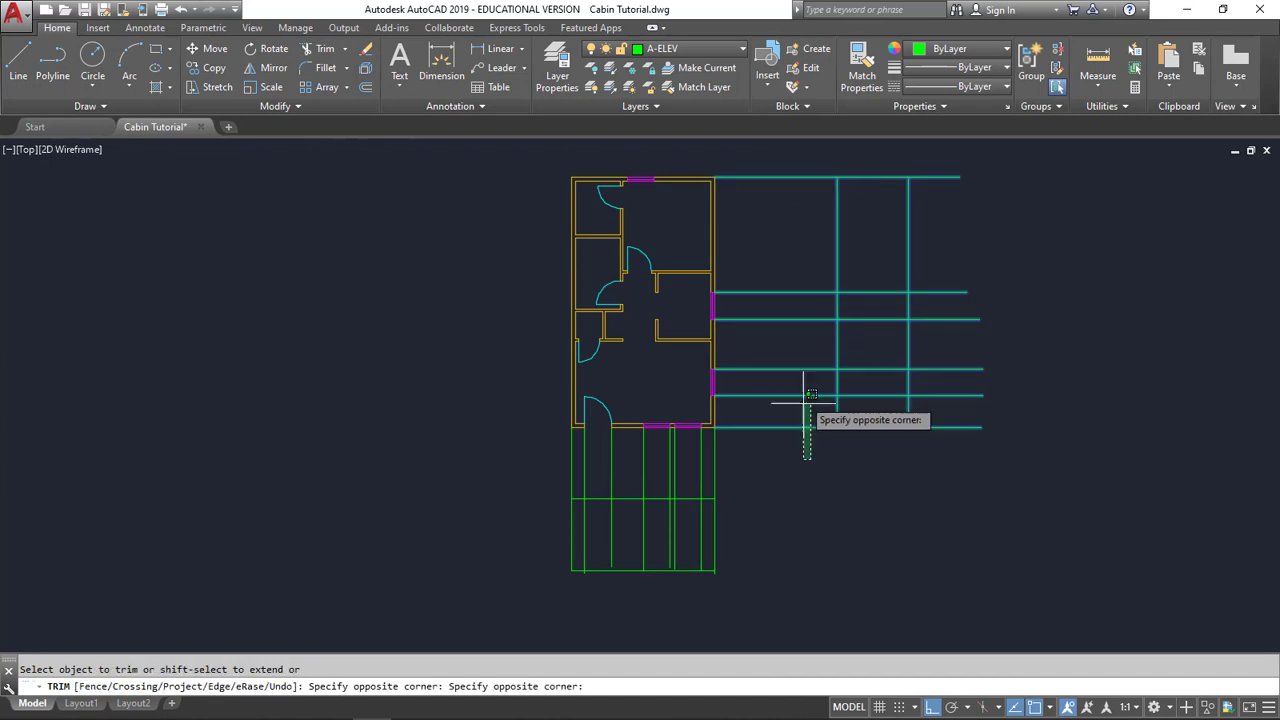
pyautogui.click(784, 178)
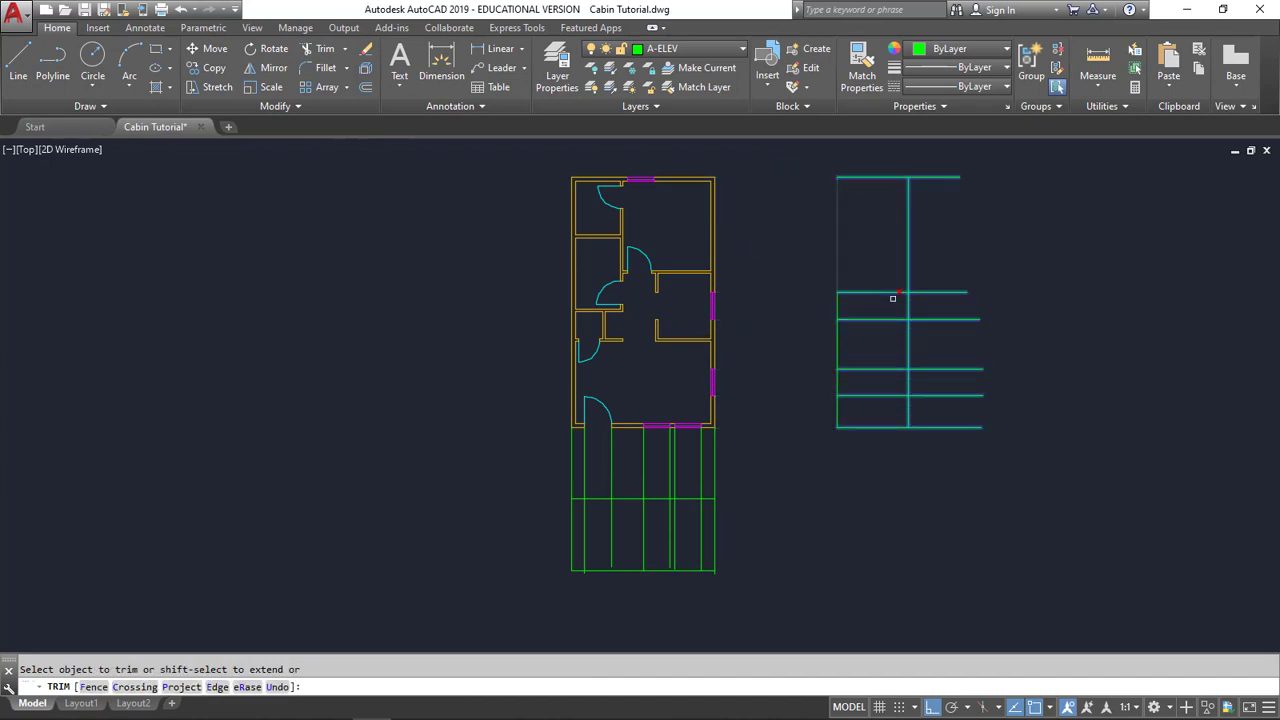
pyautogui.click(986, 457)
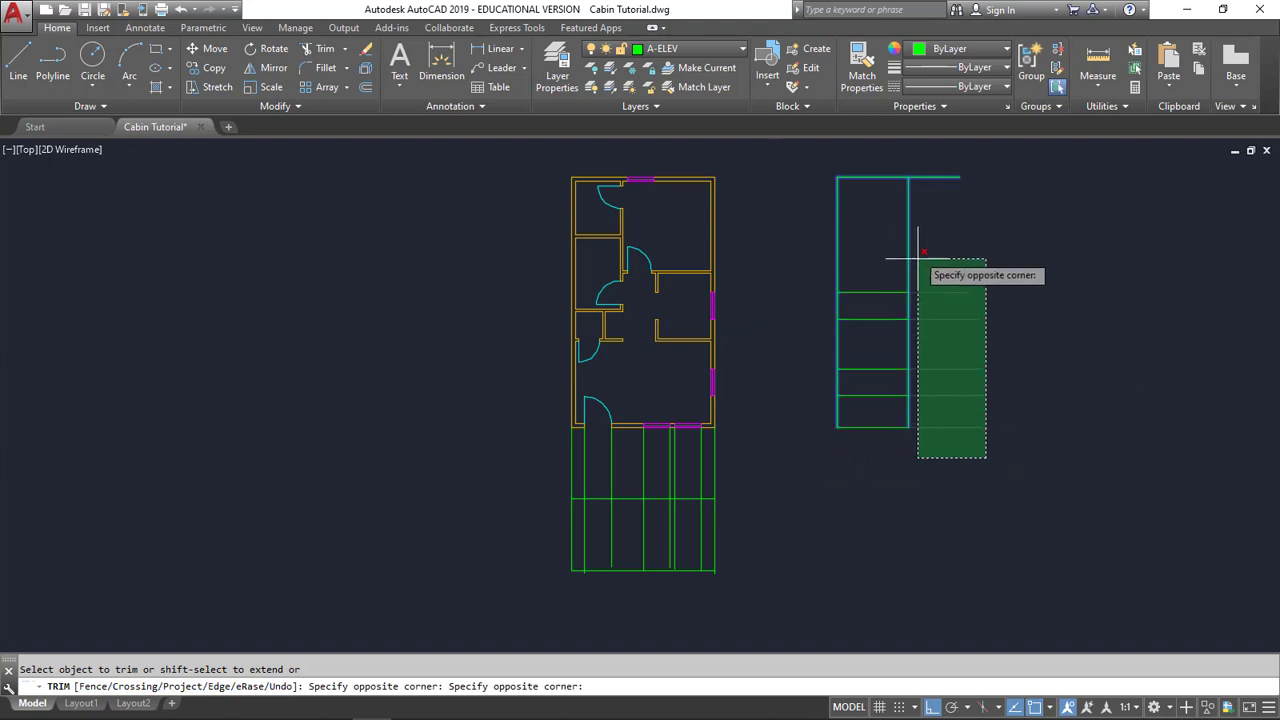
pyautogui.click(938, 157)
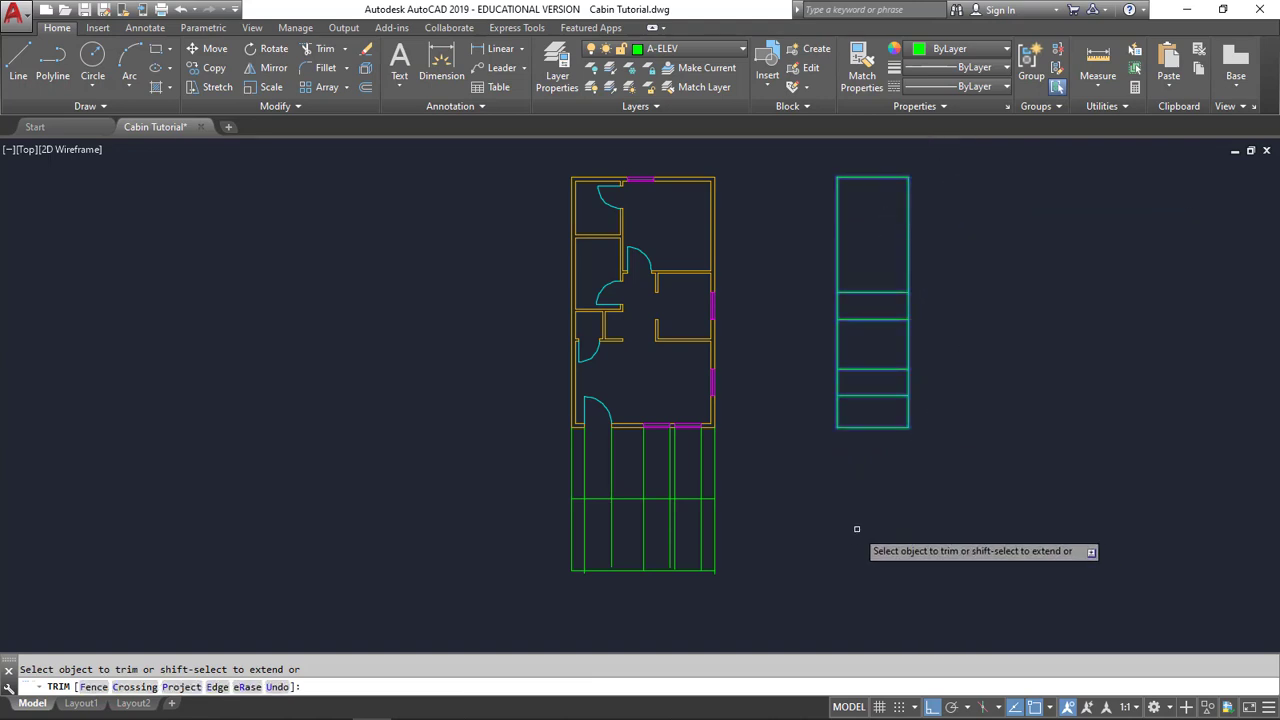
pyautogui.press('Escape')
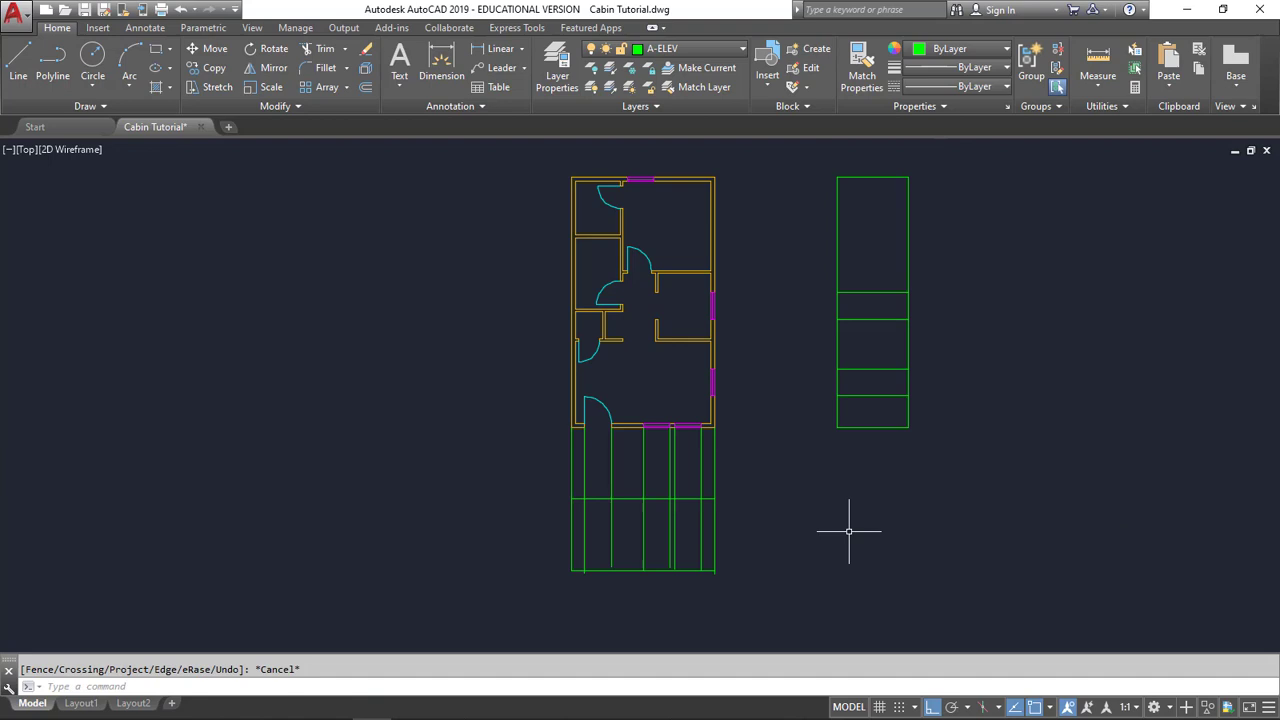
# Step: Trim the projection lines between the floor plan and the front elevation
pyautogui.click(318, 48)
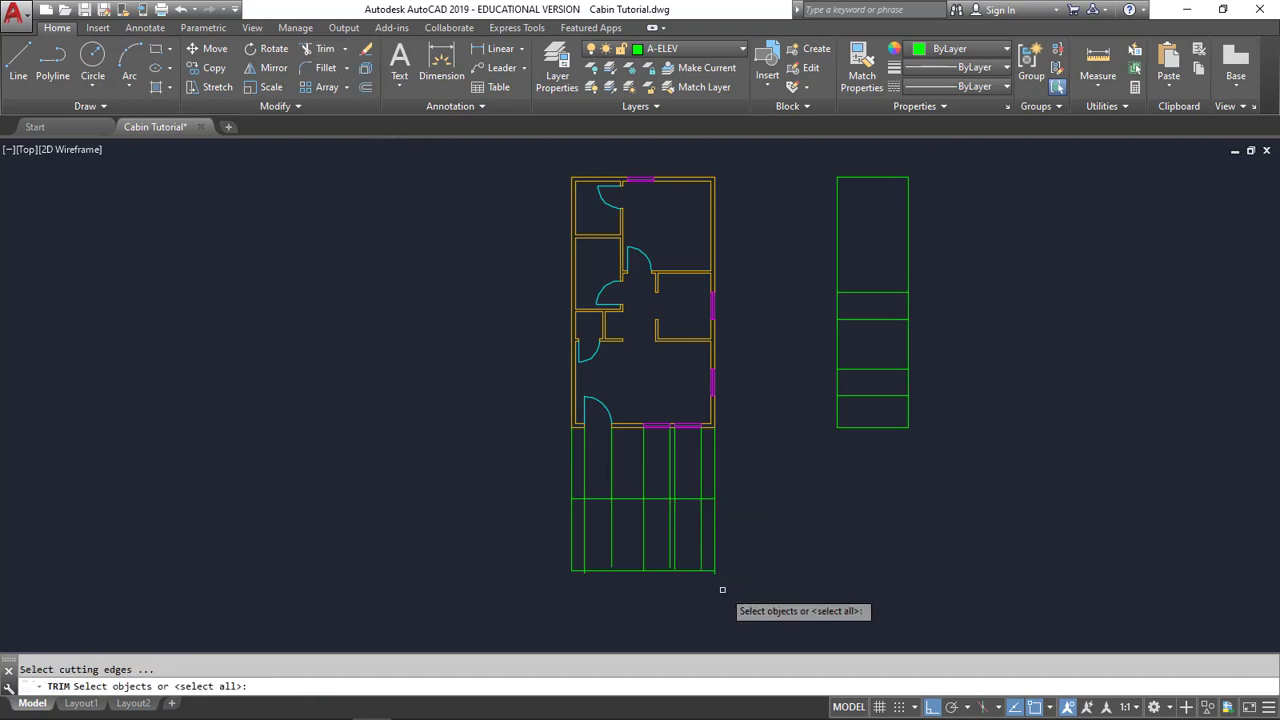
pyautogui.click(762, 598)
pyautogui.click(485, 460)
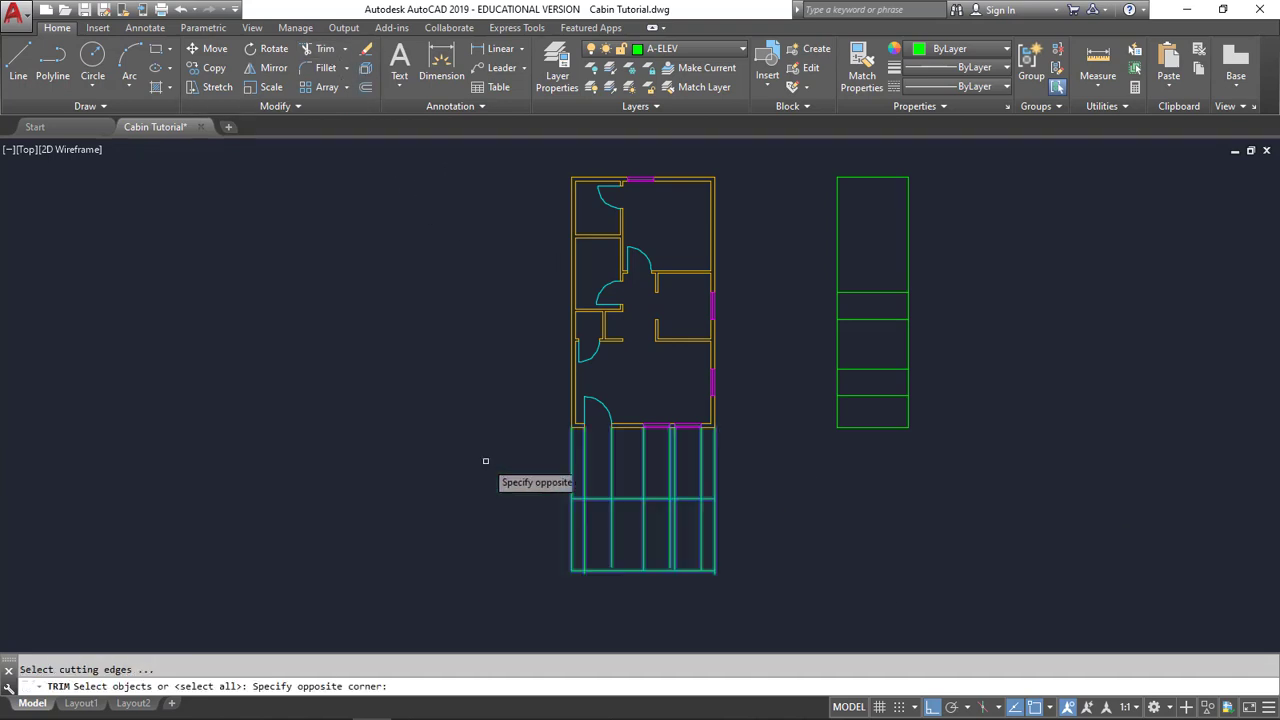
pyautogui.click(764, 467)
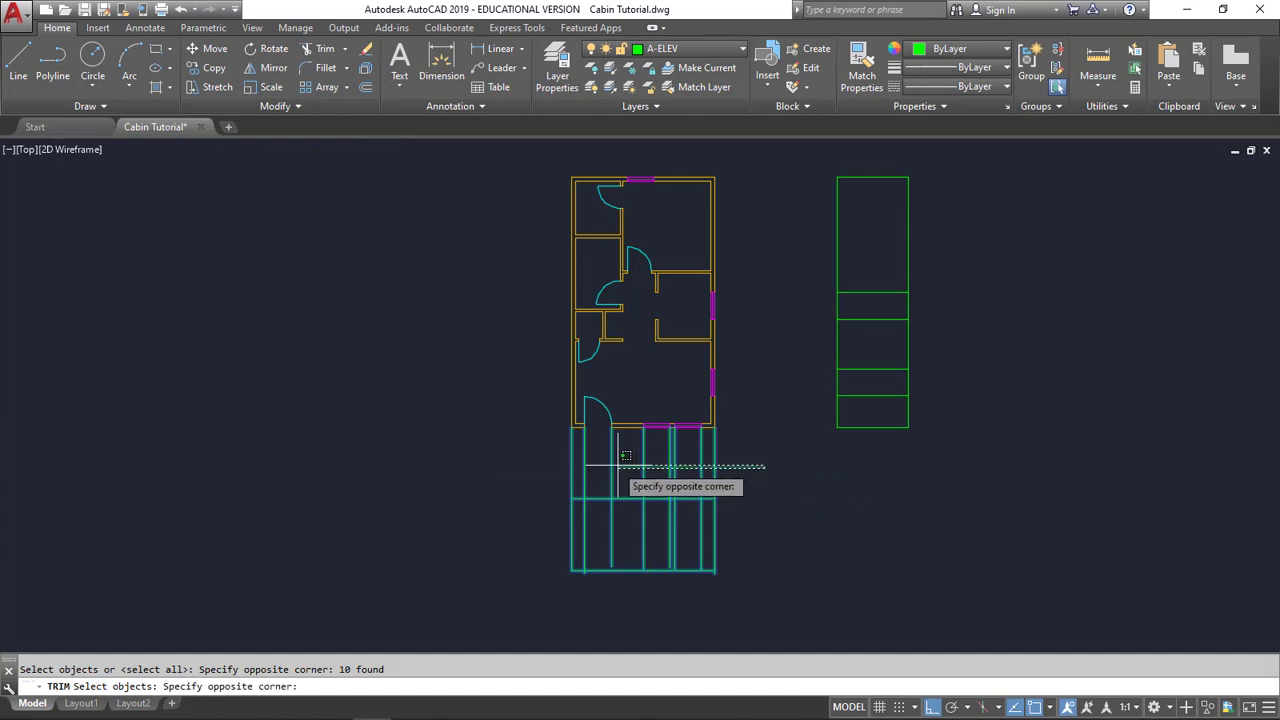
pyautogui.click(750, 467)
pyautogui.press('Return')
pyautogui.click(746, 467)
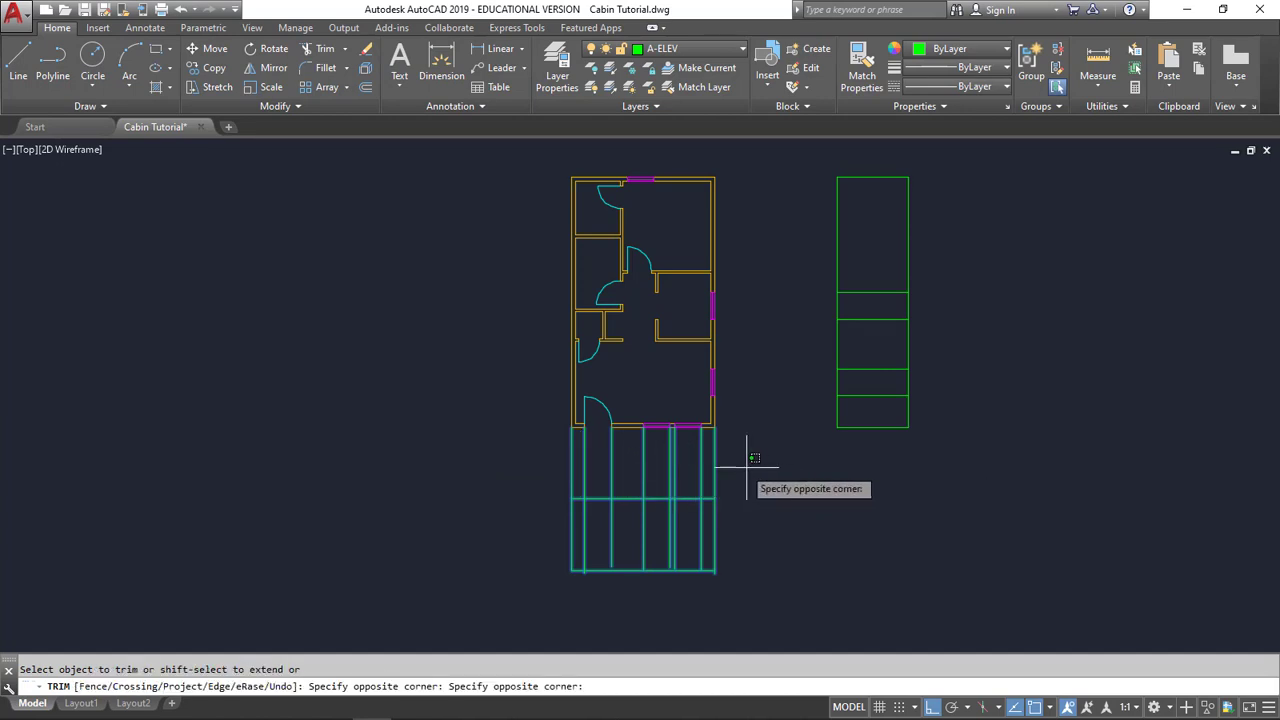
pyautogui.click(529, 460)
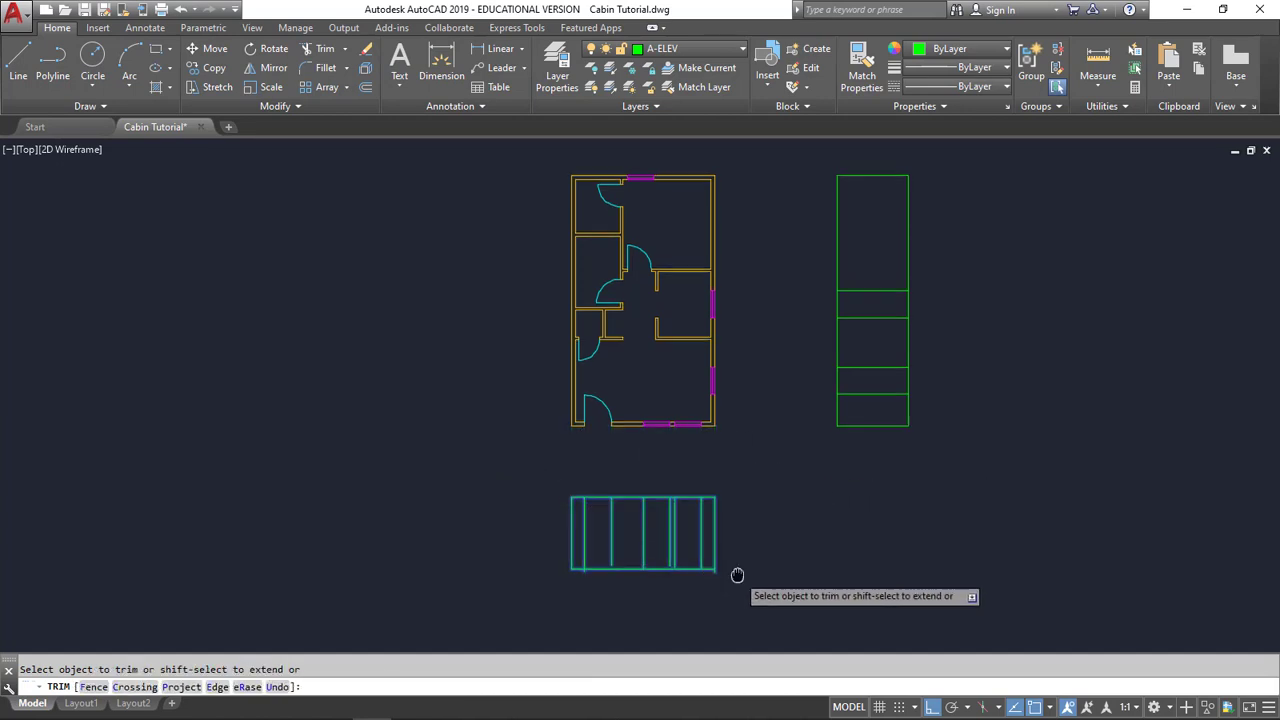
# Step: Cut off the left and right stubs below the front elevation's bottom line
pyautogui.moveTo(737, 575); pyautogui.dragTo(754, 354, button='middle')
pyautogui.scroll(6, 671, 366)
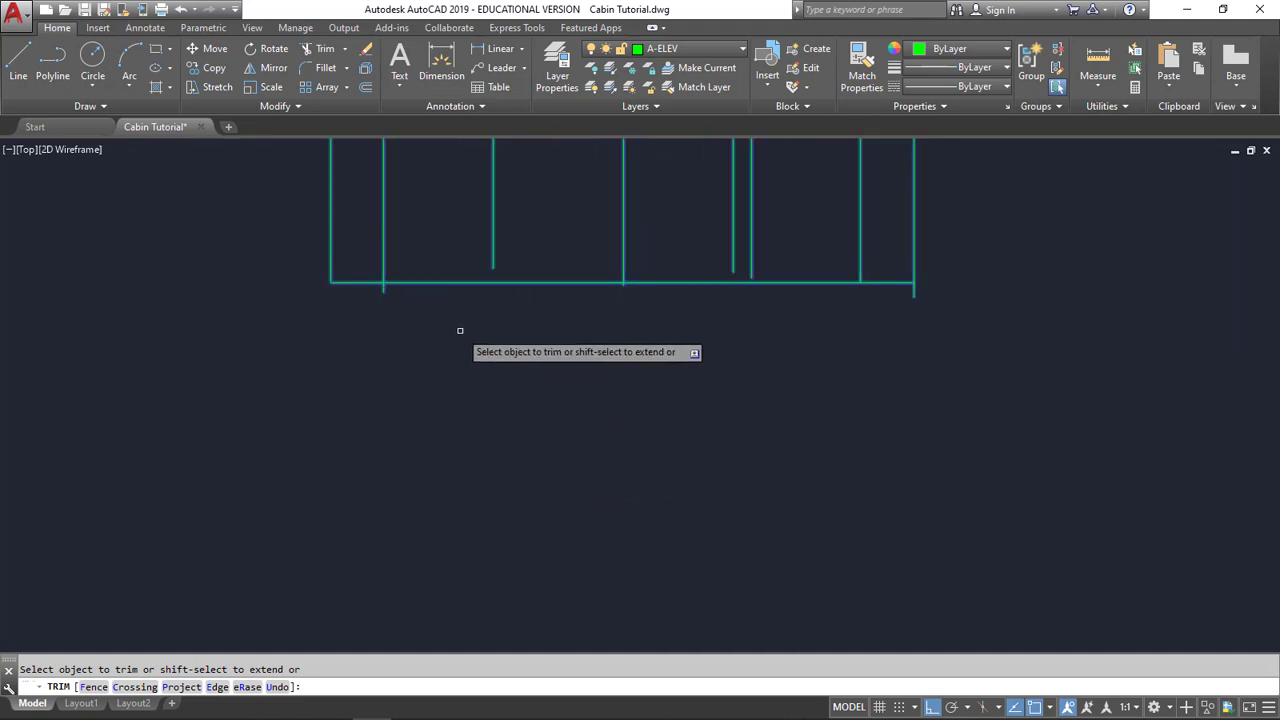
pyautogui.click(385, 288)
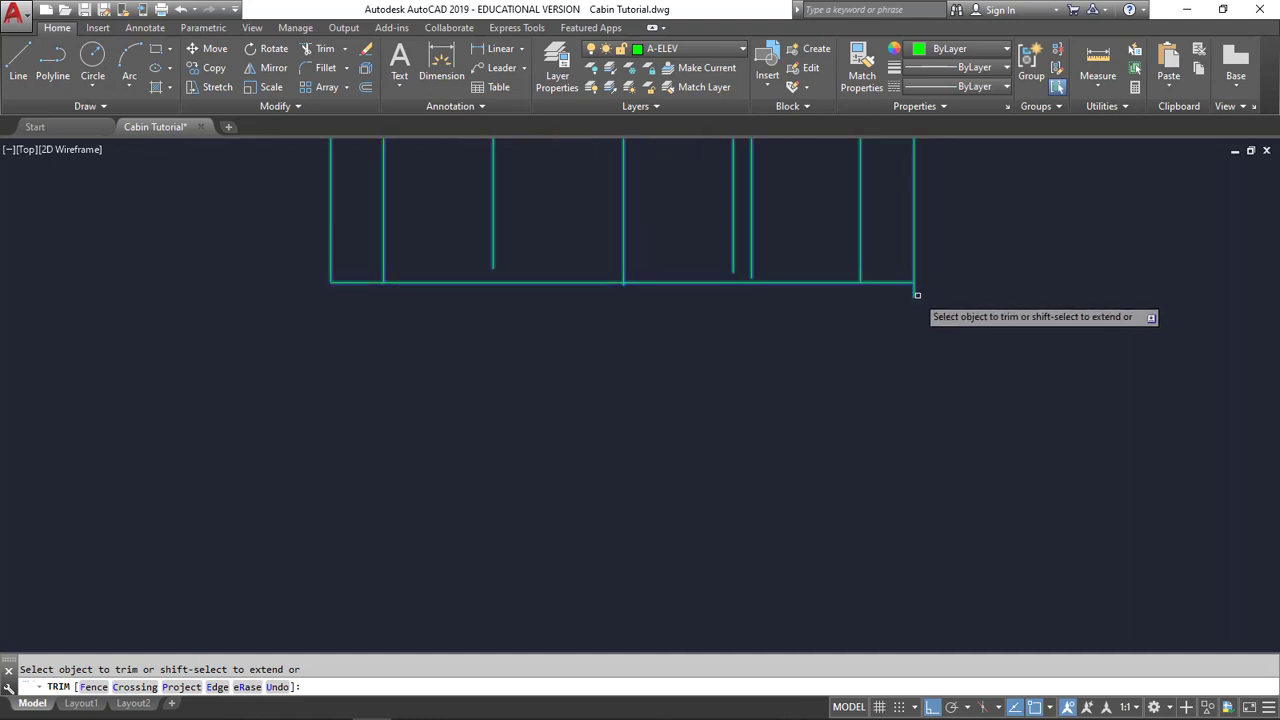
pyautogui.click(917, 292)
pyautogui.scroll(6, 620, 276)
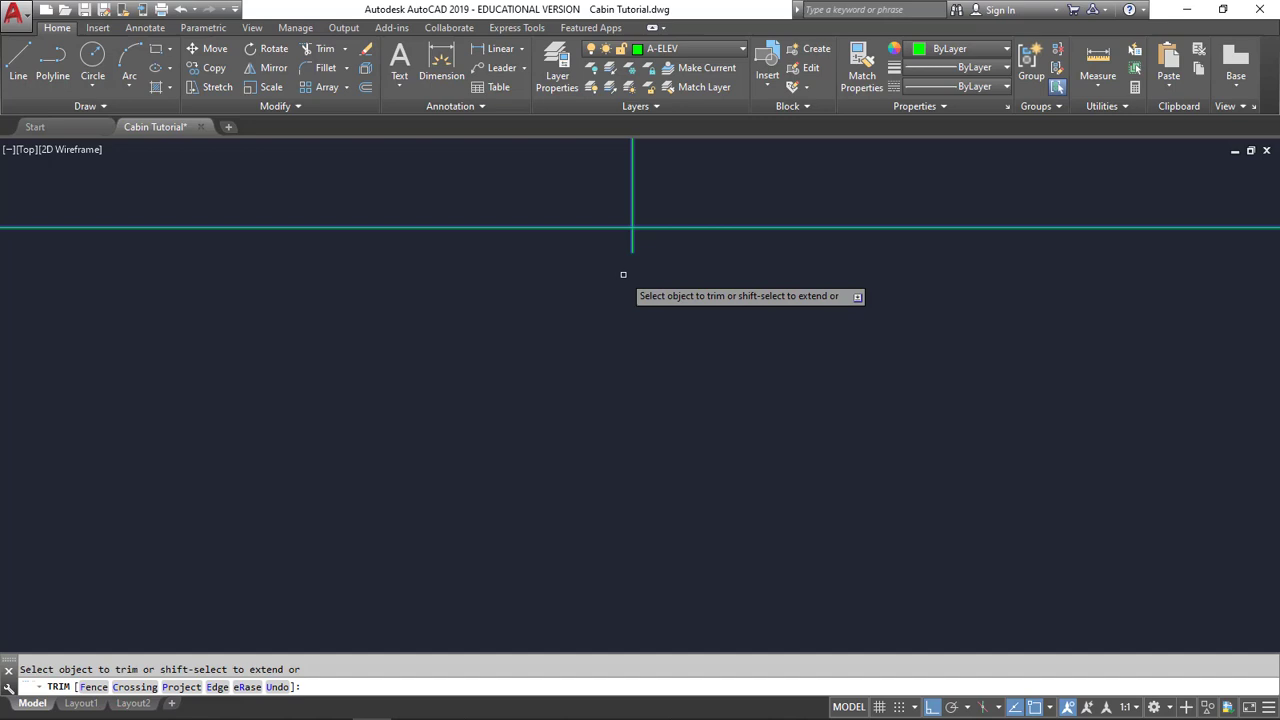
pyautogui.scroll(-6, 651, 323)
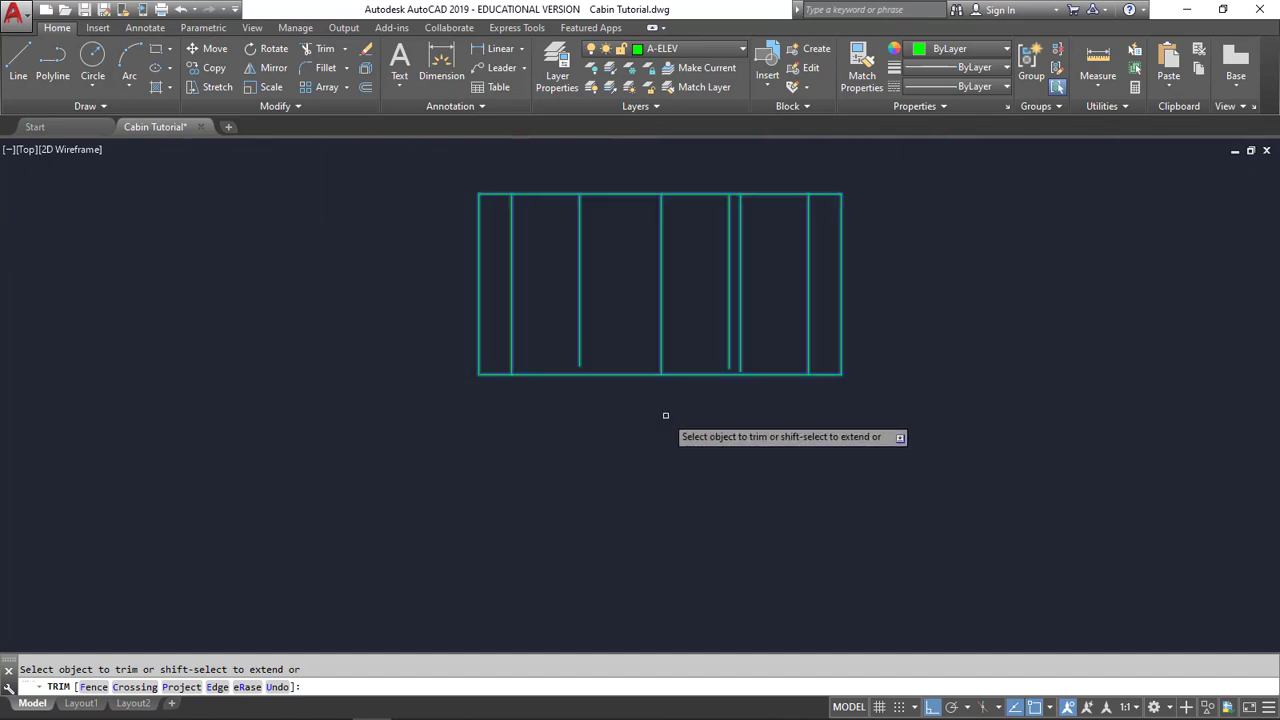
pyautogui.press('Escape')
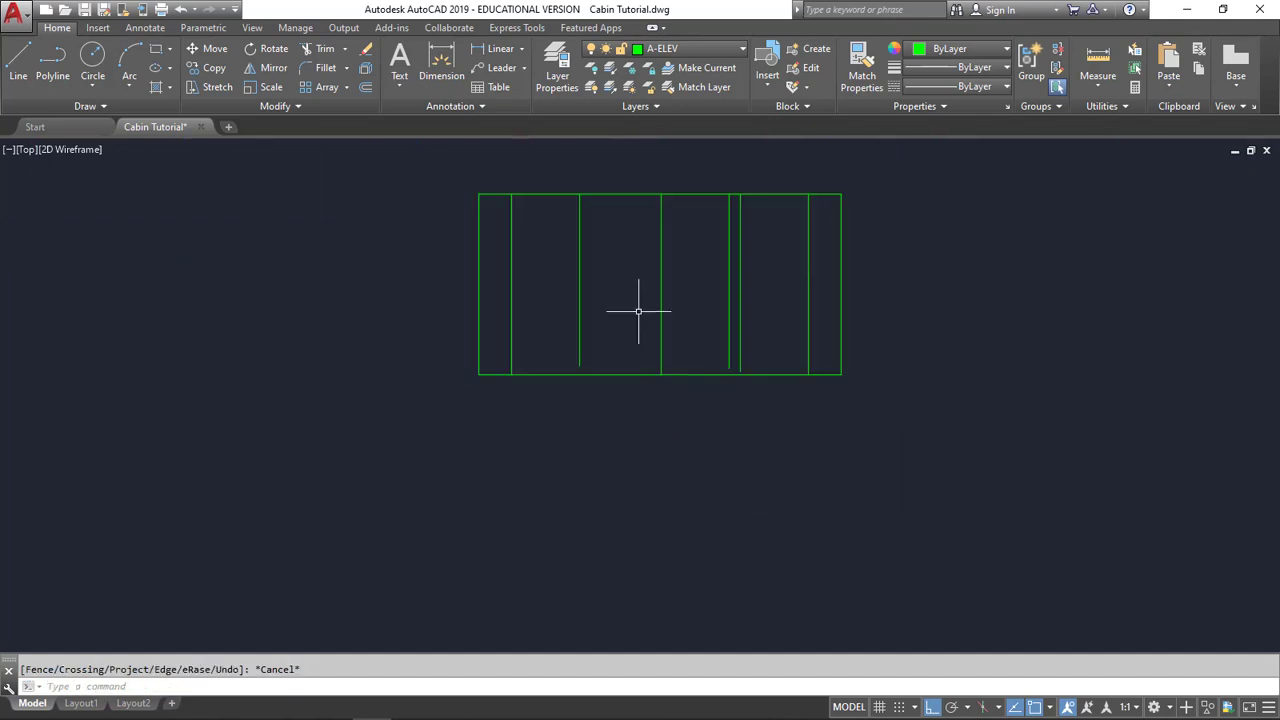
# Step: Extend the four short vertical lines of the front elevation down to its bottom line
pyautogui.click(345, 49)
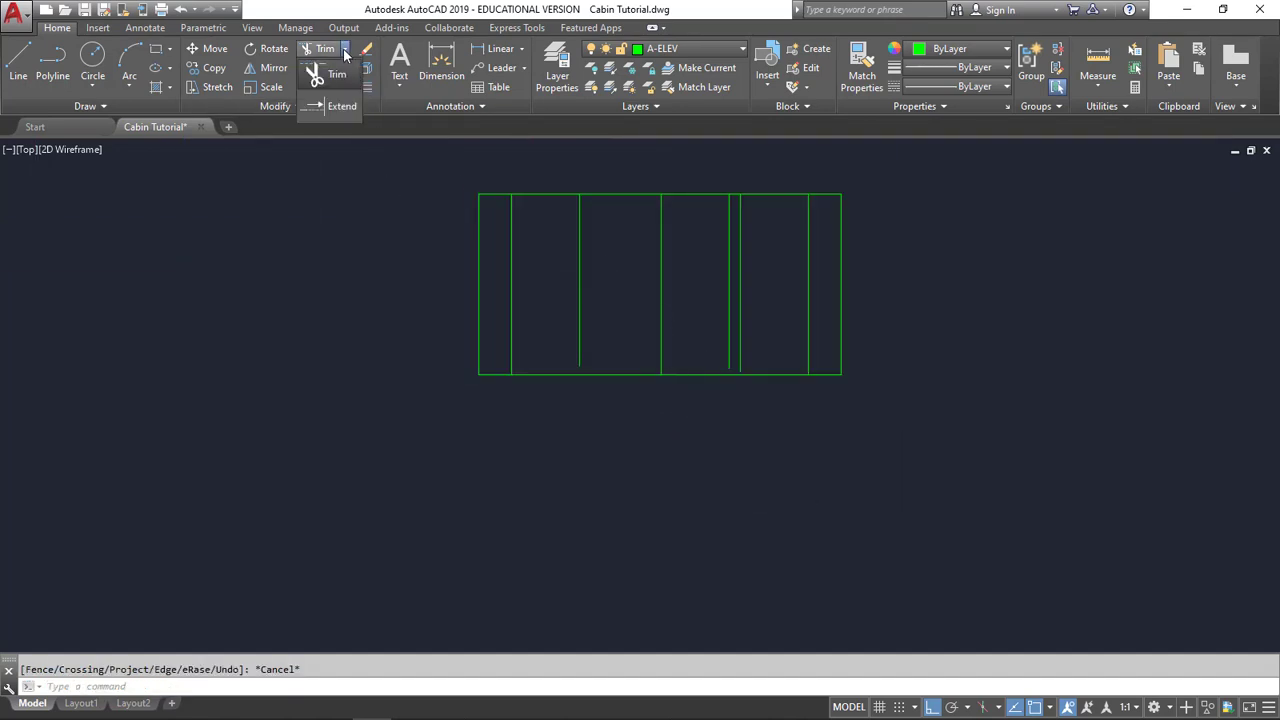
pyautogui.click(340, 106)
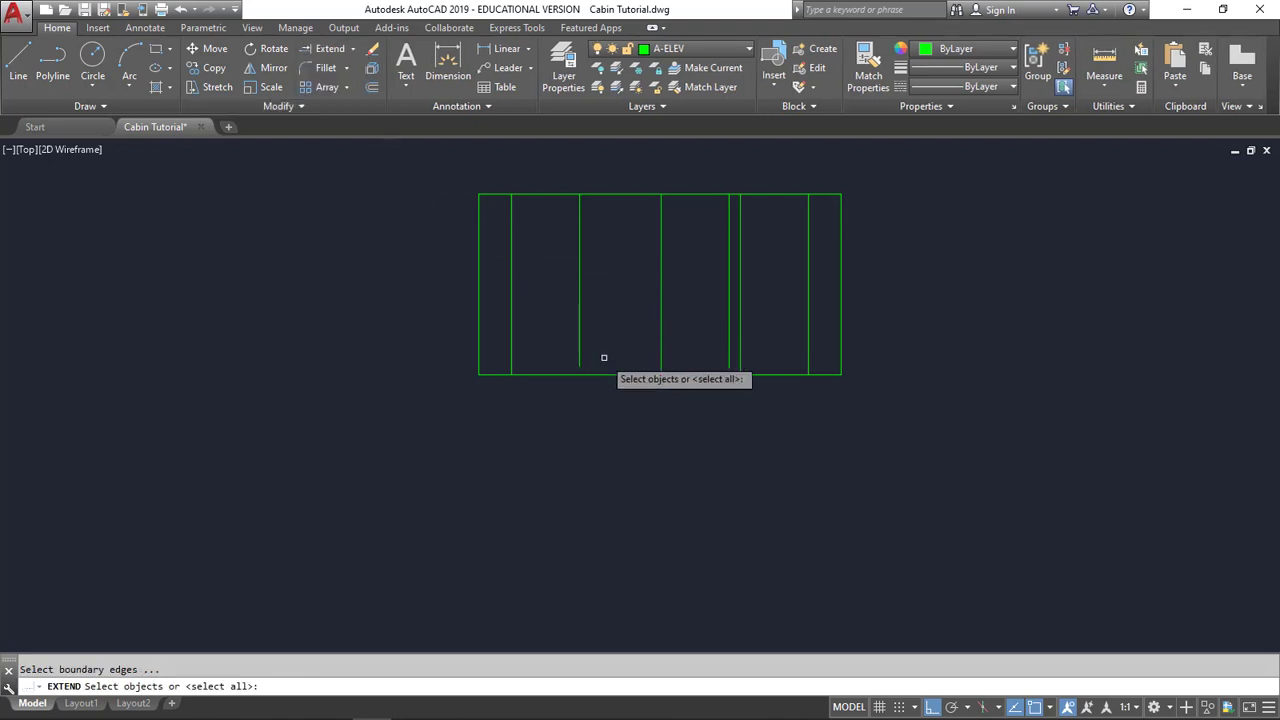
pyautogui.click(611, 374)
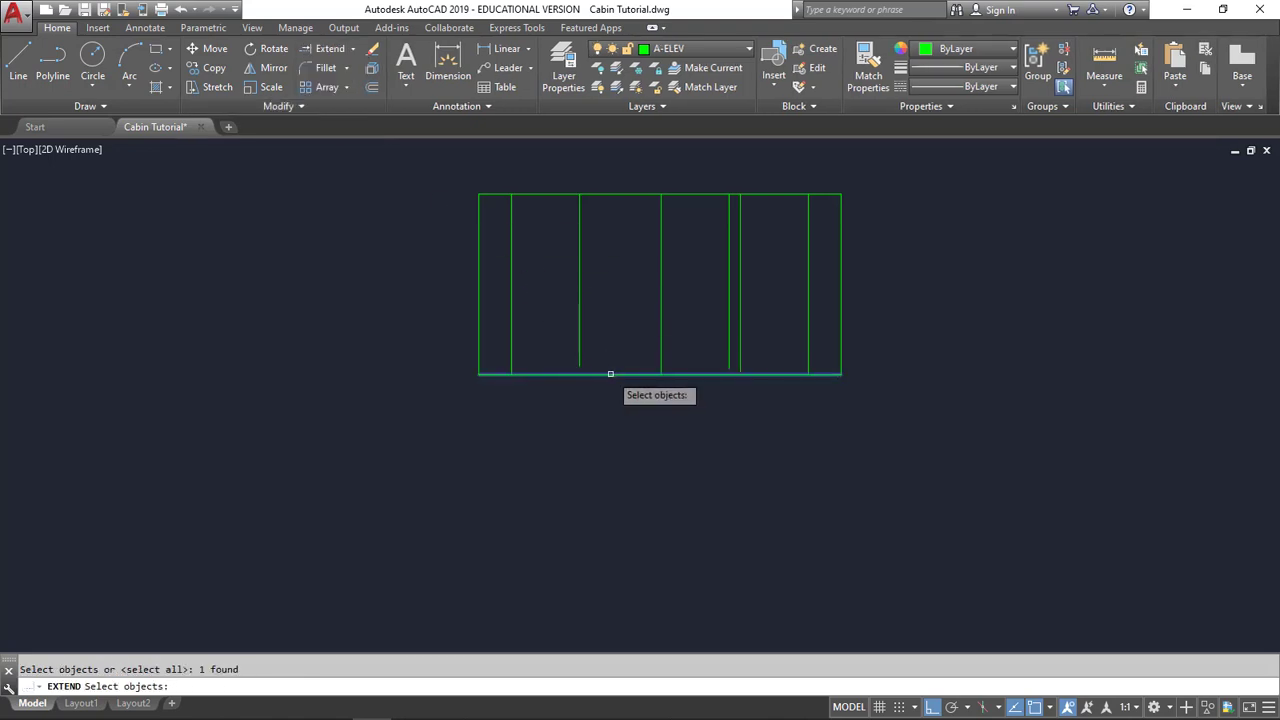
pyautogui.press('Return')
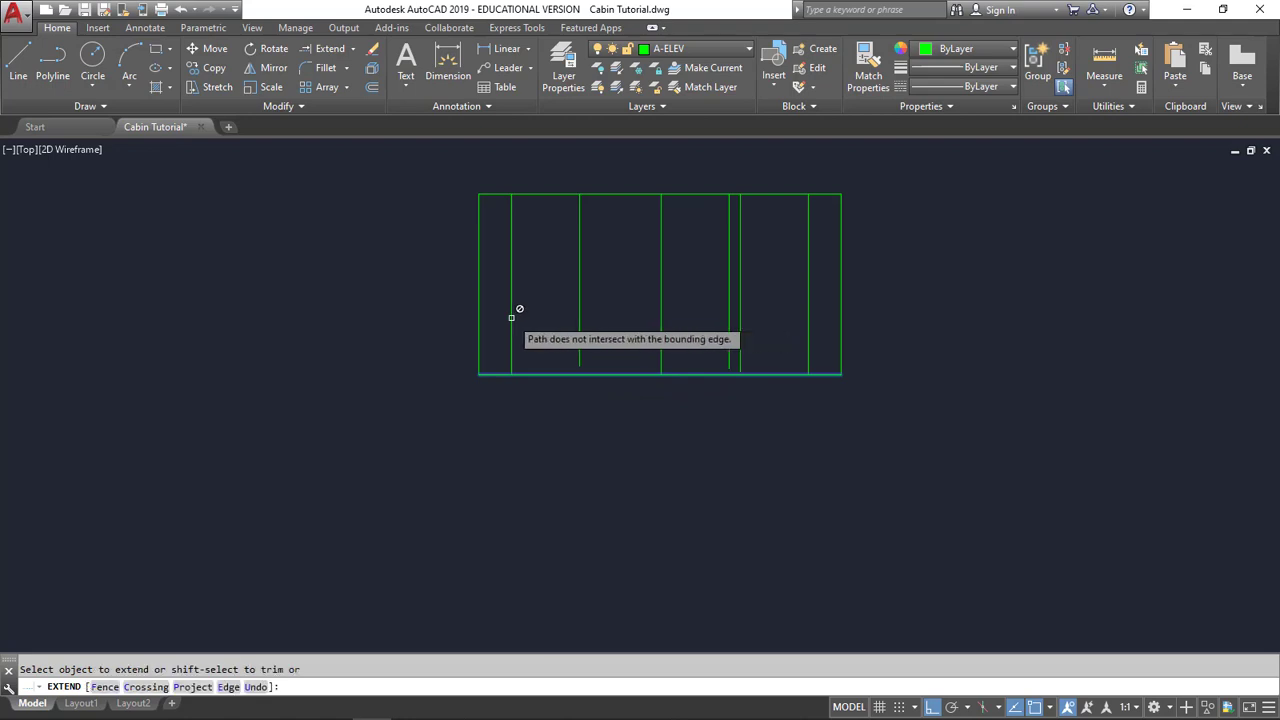
pyautogui.click(579, 320)
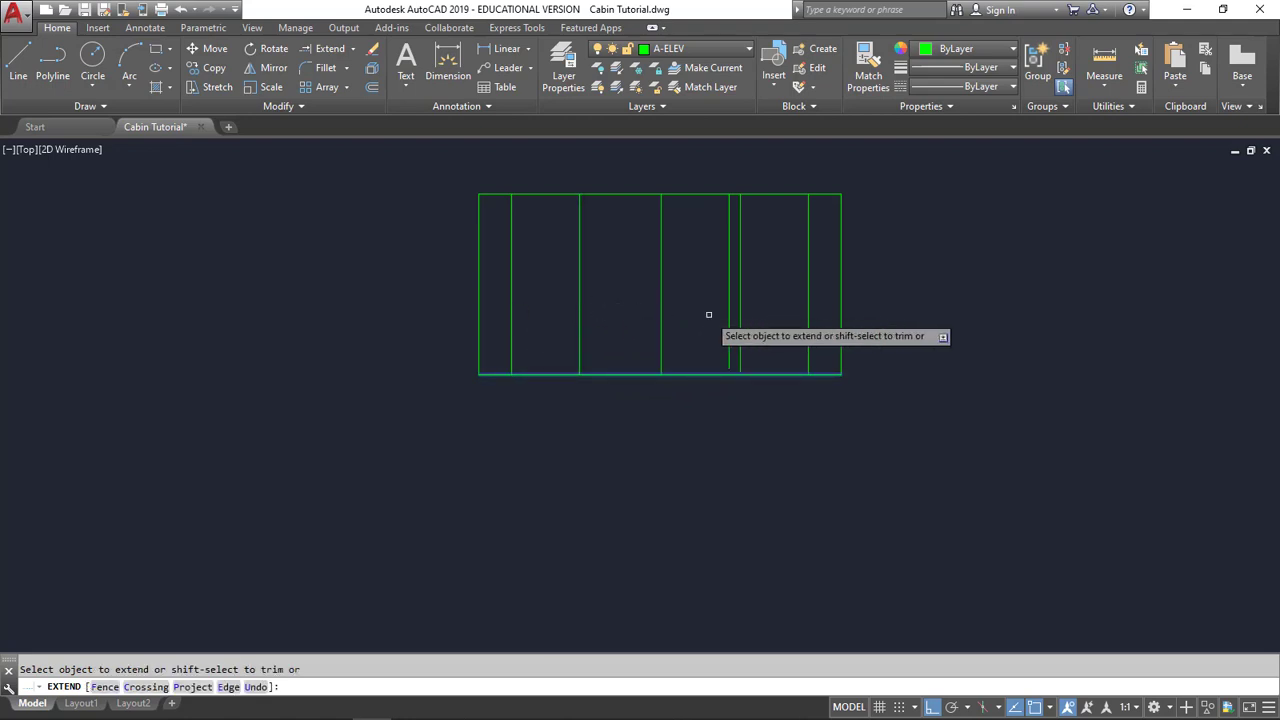
pyautogui.click(729, 320)
pyautogui.click(740, 320)
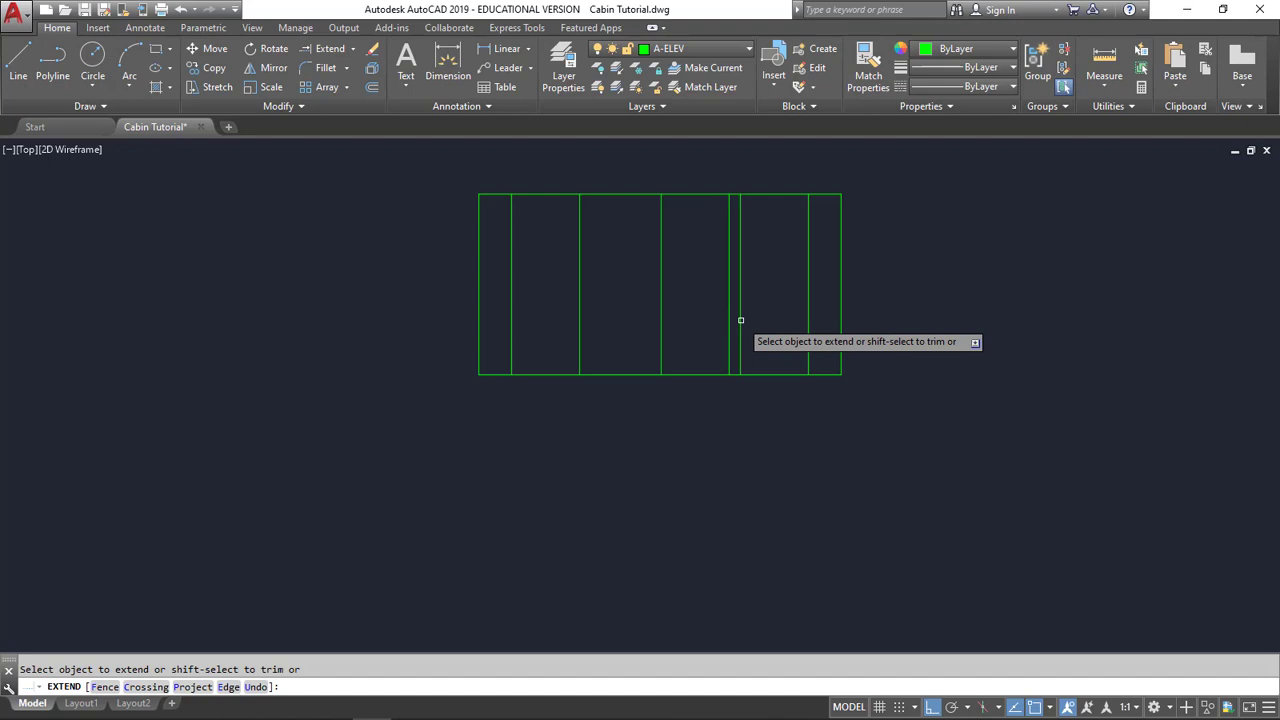
pyautogui.click(809, 325)
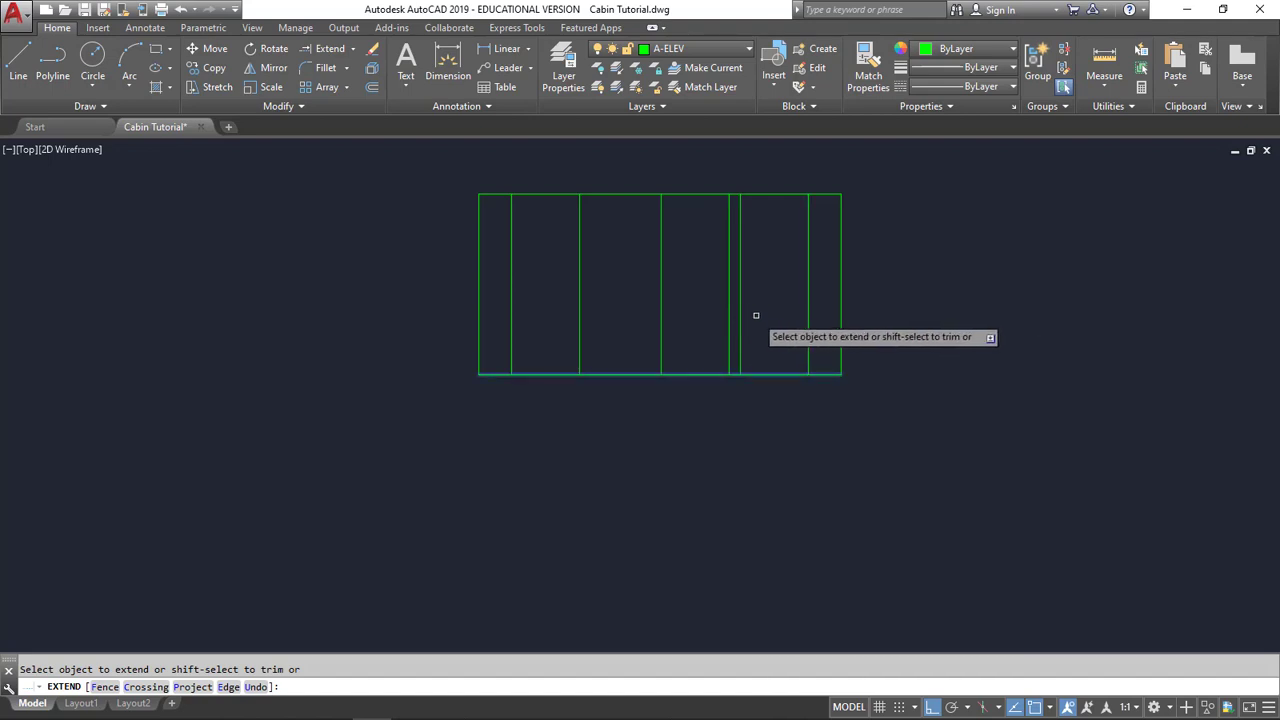
pyautogui.scroll(5, 720, 377)
pyautogui.scroll(-5, 720, 377)
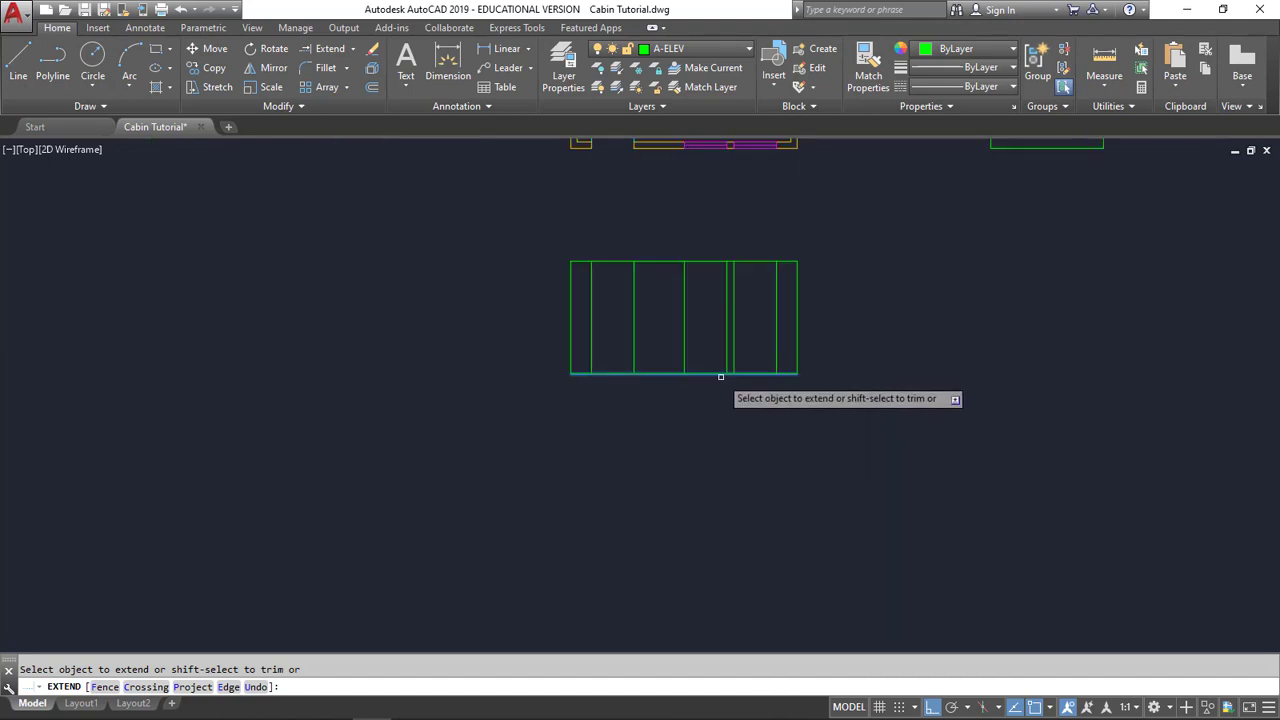
pyautogui.press('Escape')
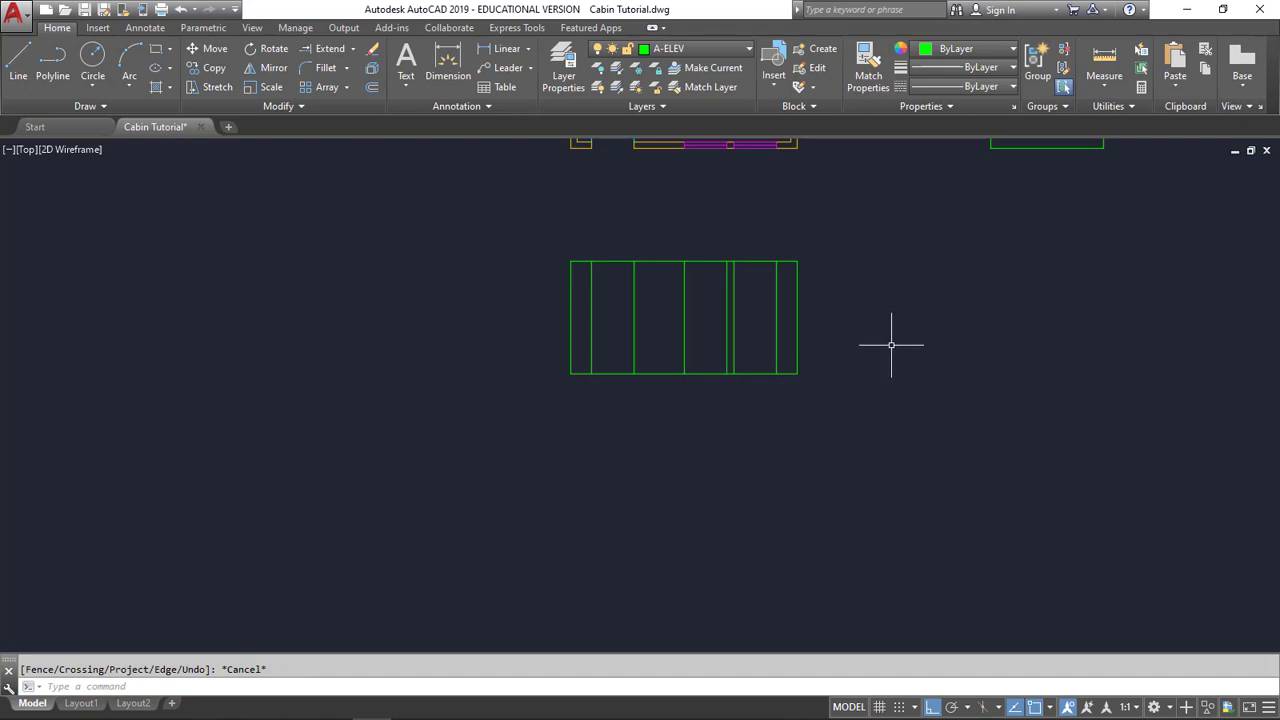
# Step: Pan and zoom out to frame the floor plan with the right and front elevations
pyautogui.moveTo(891, 345); pyautogui.dragTo(695, 524, button='middle')
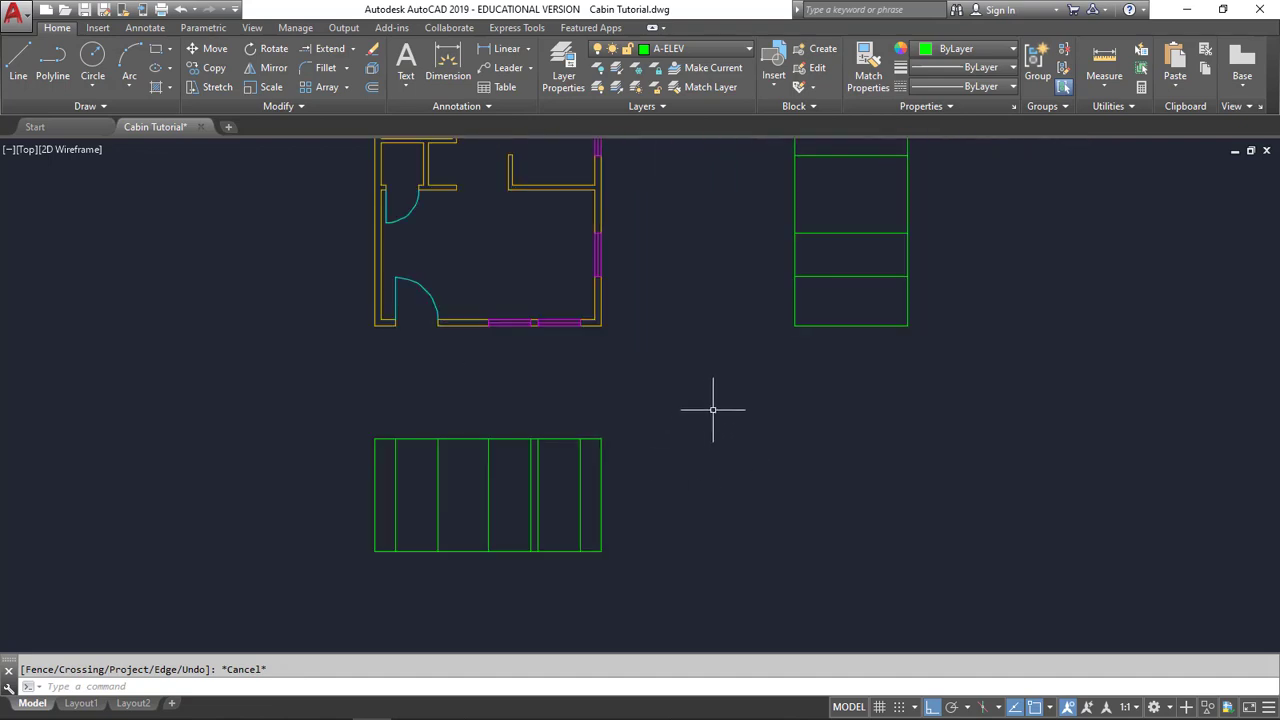
pyautogui.scroll(-2, 713, 409)
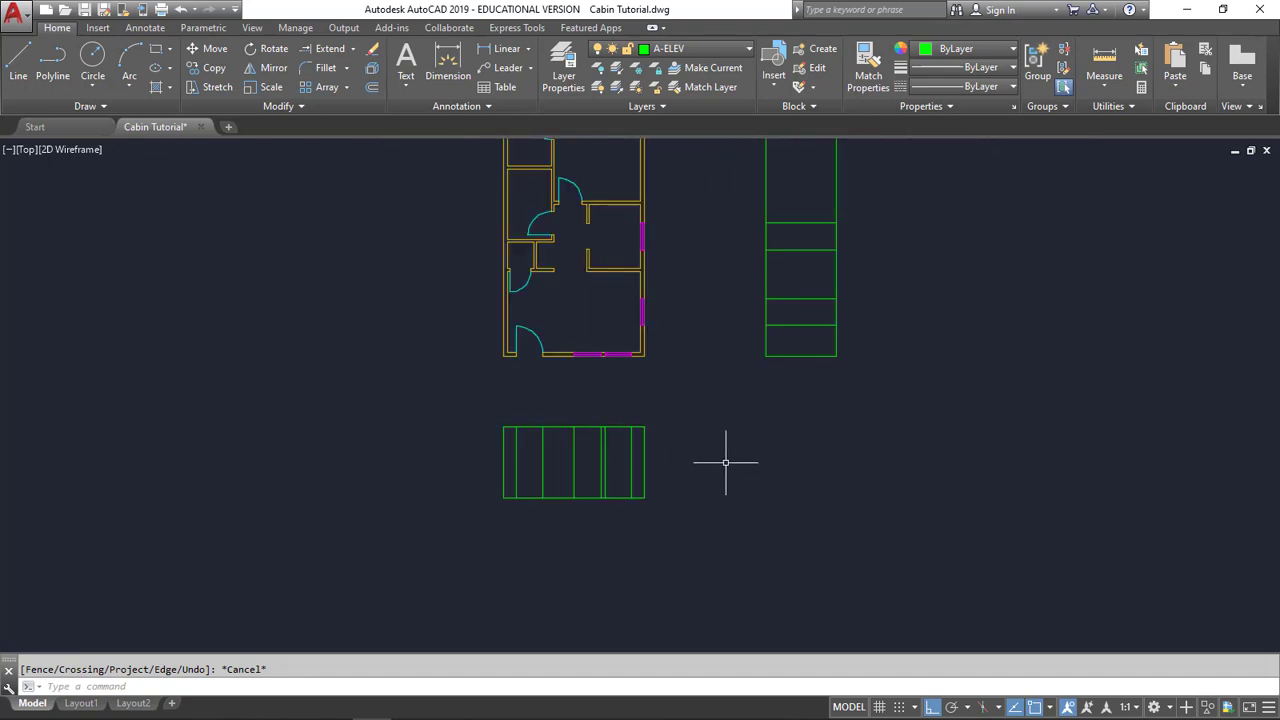
pyautogui.moveTo(788, 426)
pyautogui.mouseDown(button='middle')
pyautogui.moveTo(761, 516)
pyautogui.moveTo(711, 449)
pyautogui.moveTo(702, 499)
pyautogui.mouseUp(button='middle')
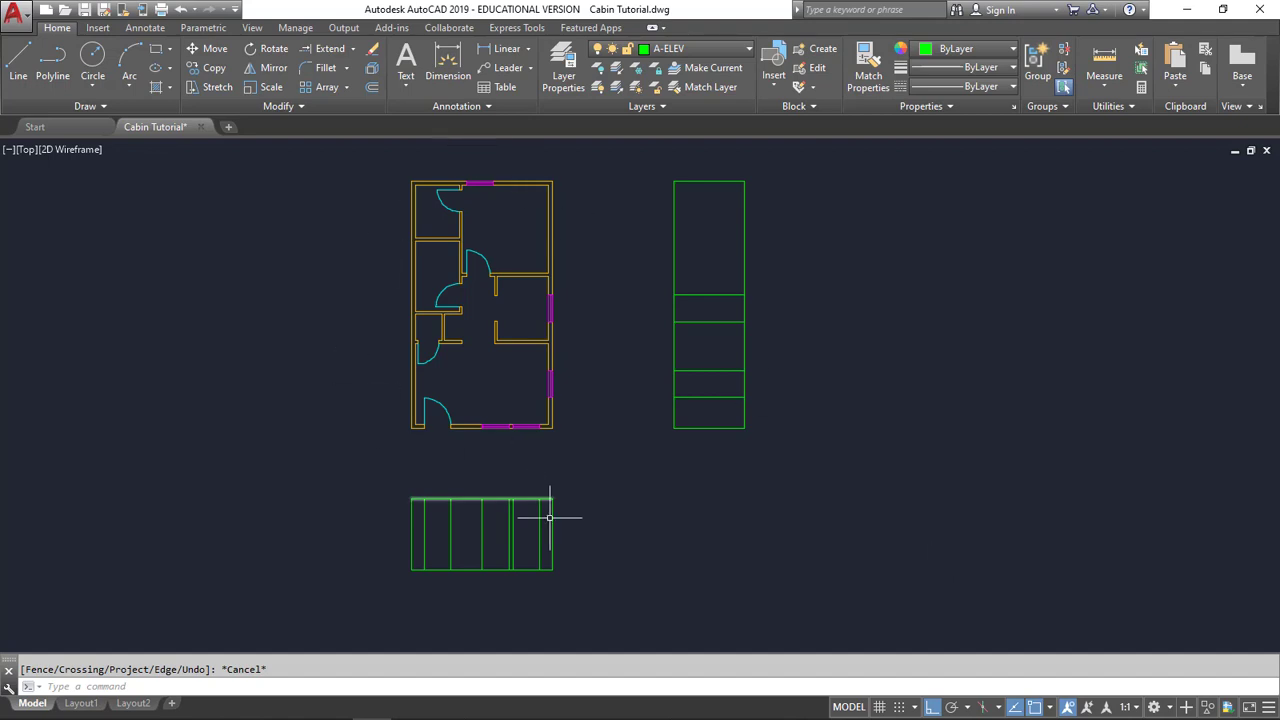
pyautogui.moveTo(639, 488); pyautogui.dragTo(631, 383, button='middle')
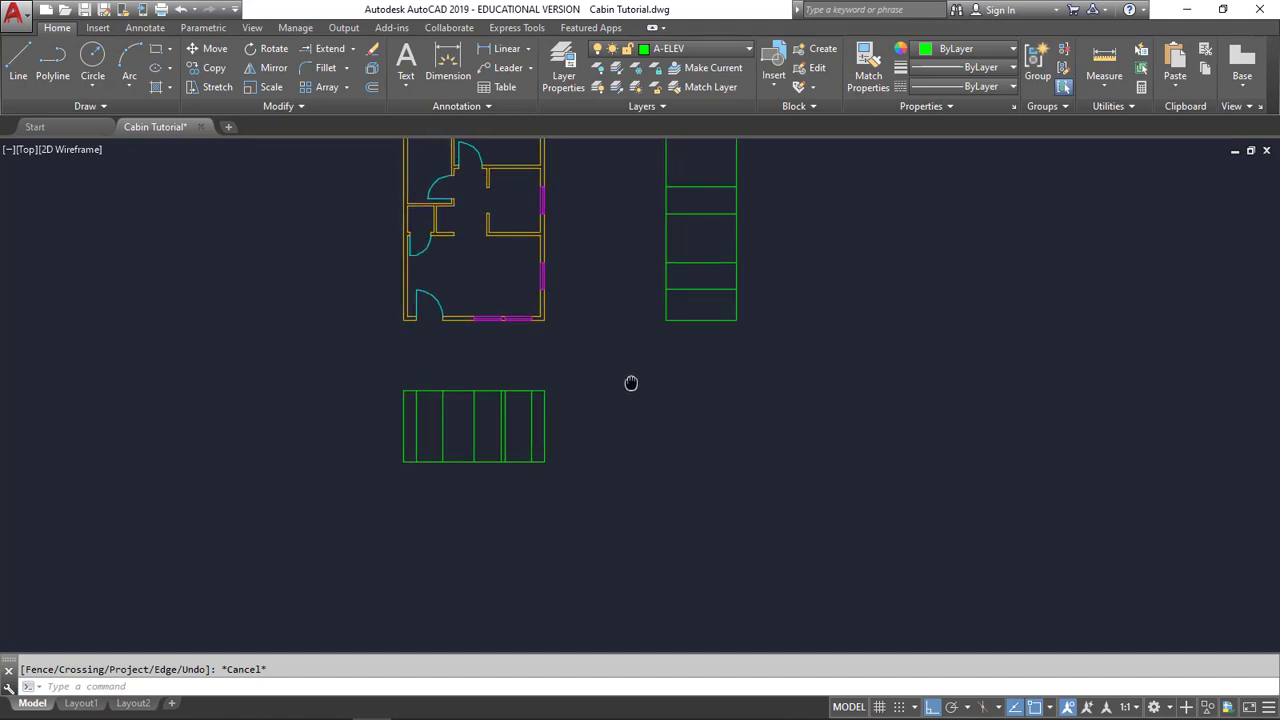
# Step: Move the ten-line front elevation outline by its lower-right corner to the right, with Ortho off
pyautogui.click(208, 48)
pyautogui.click(557, 468)
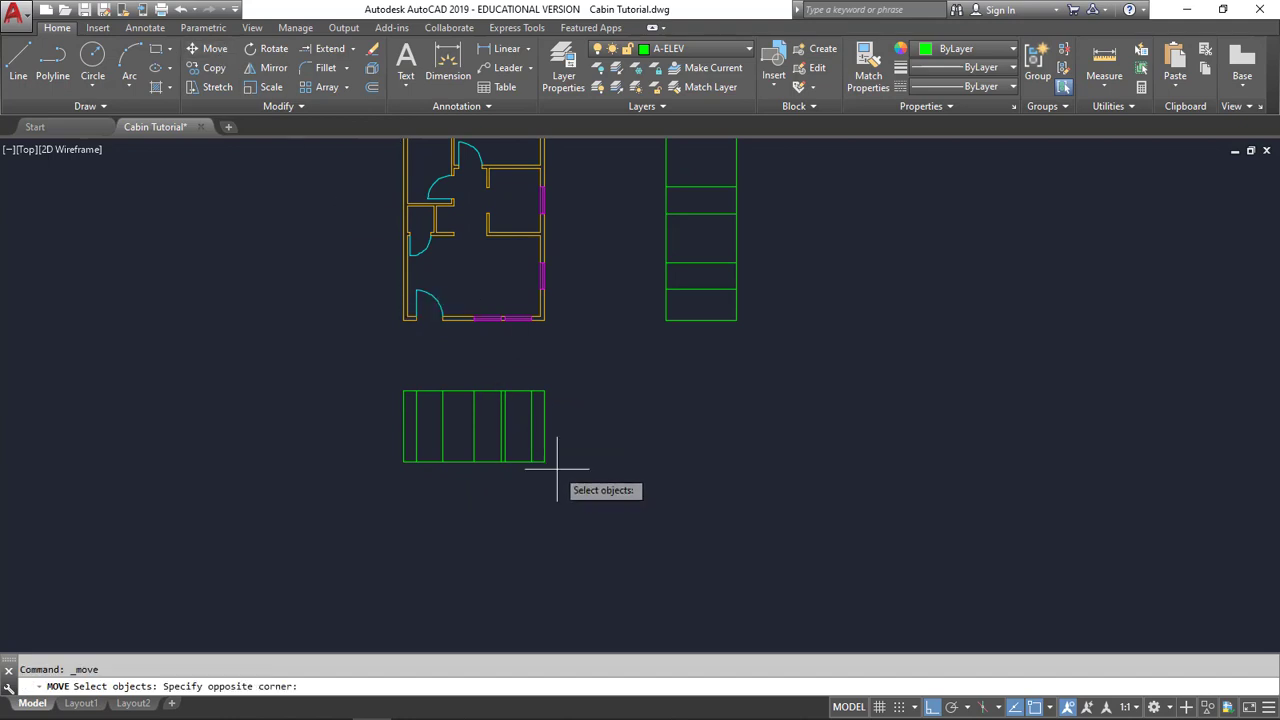
pyautogui.click(391, 386)
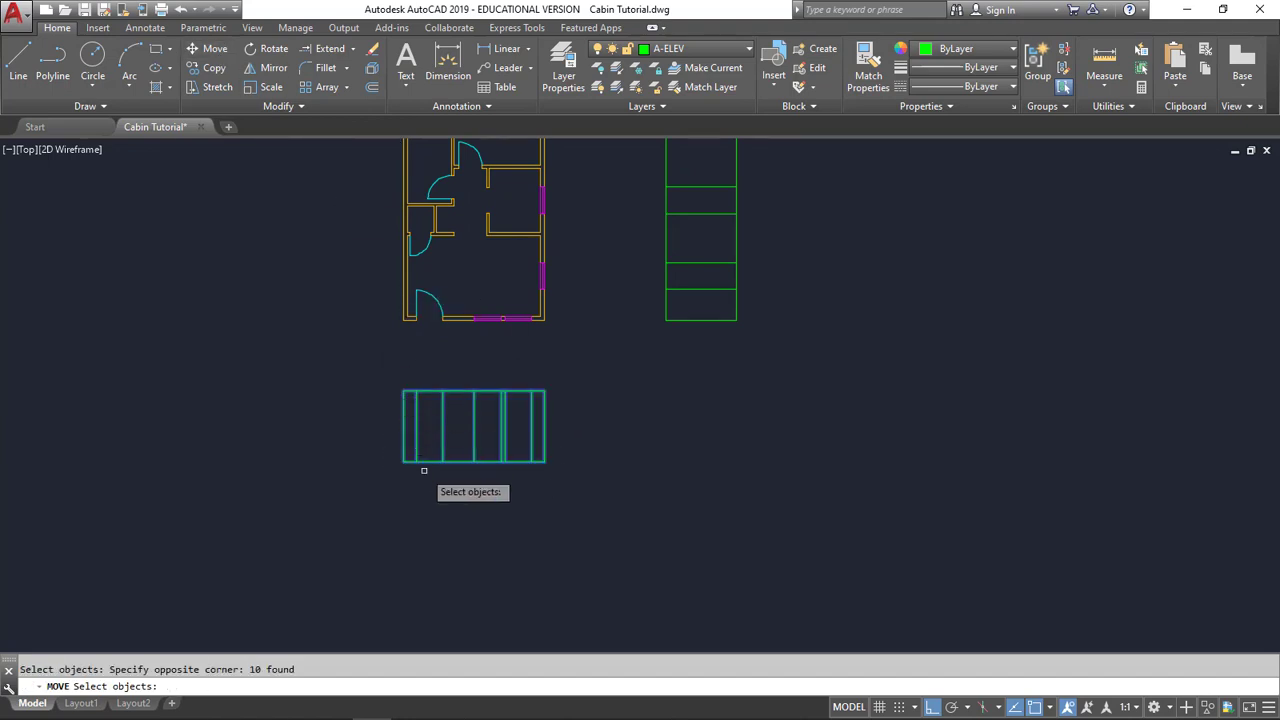
pyautogui.press('Return')
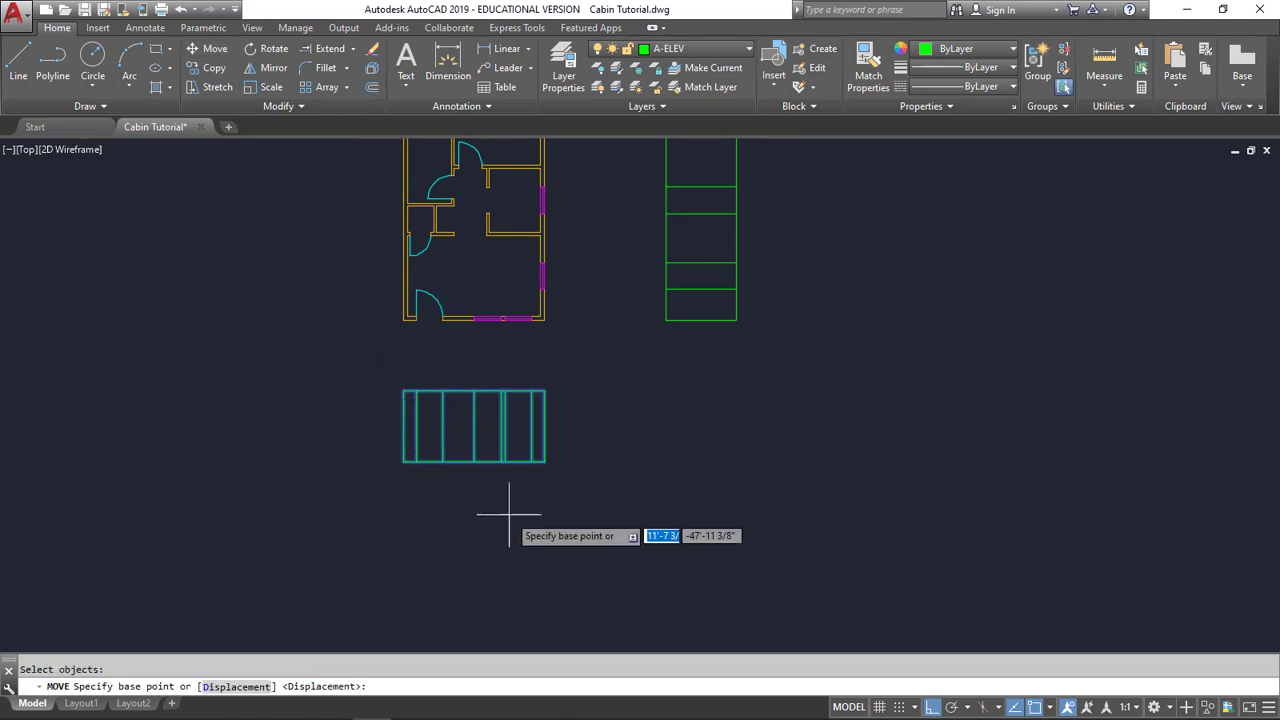
pyautogui.click(544, 462)
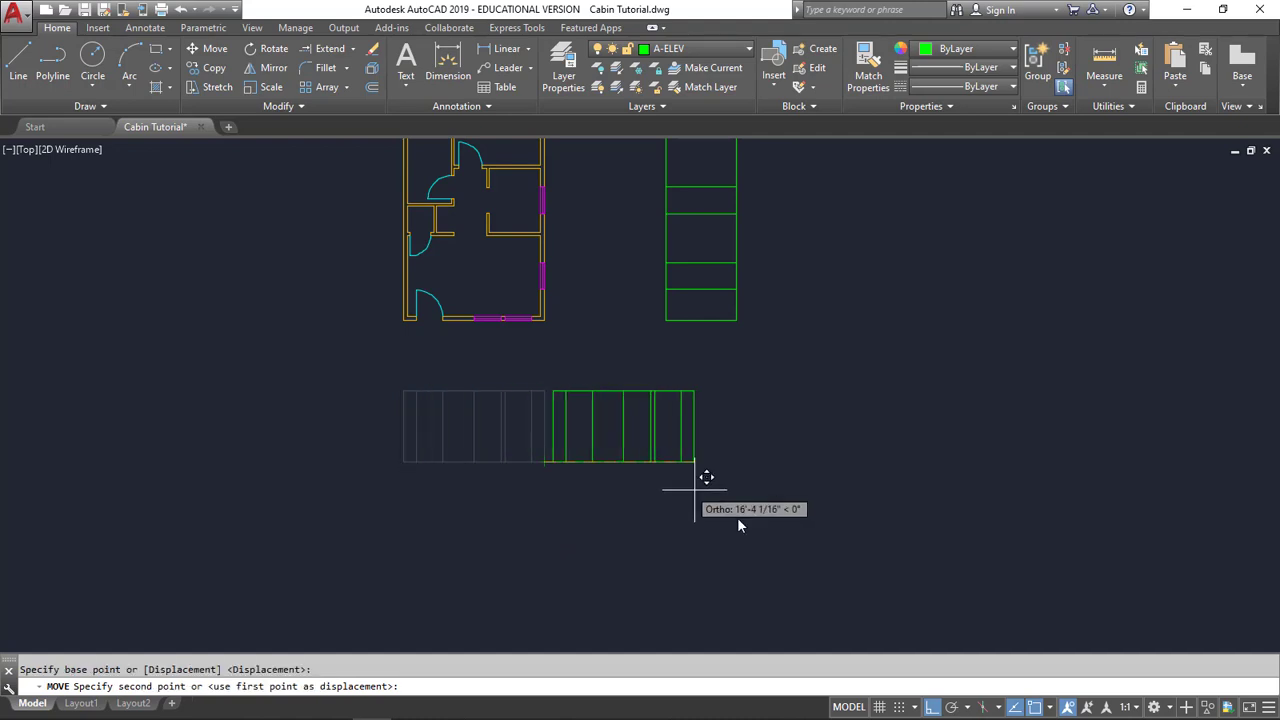
pyautogui.click(932, 707)
pyautogui.moveTo(791, 489); pyautogui.dragTo(508, 497, button='middle')
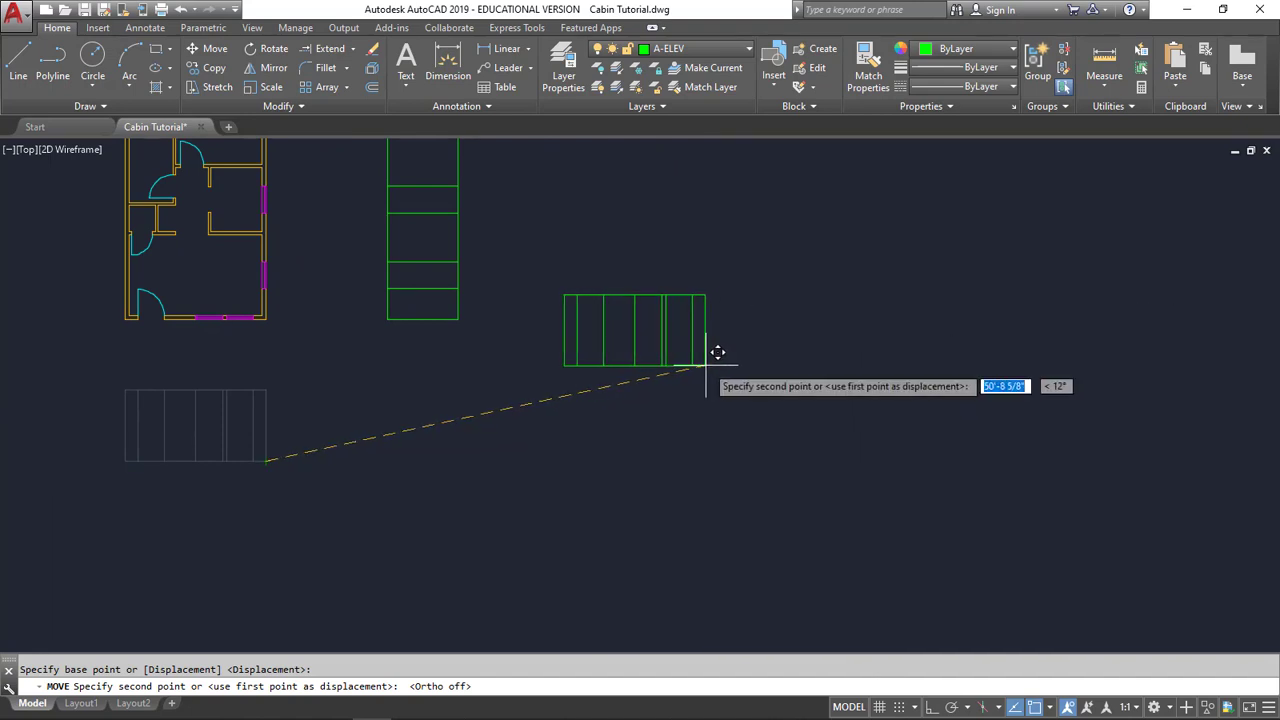
pyautogui.click(790, 367)
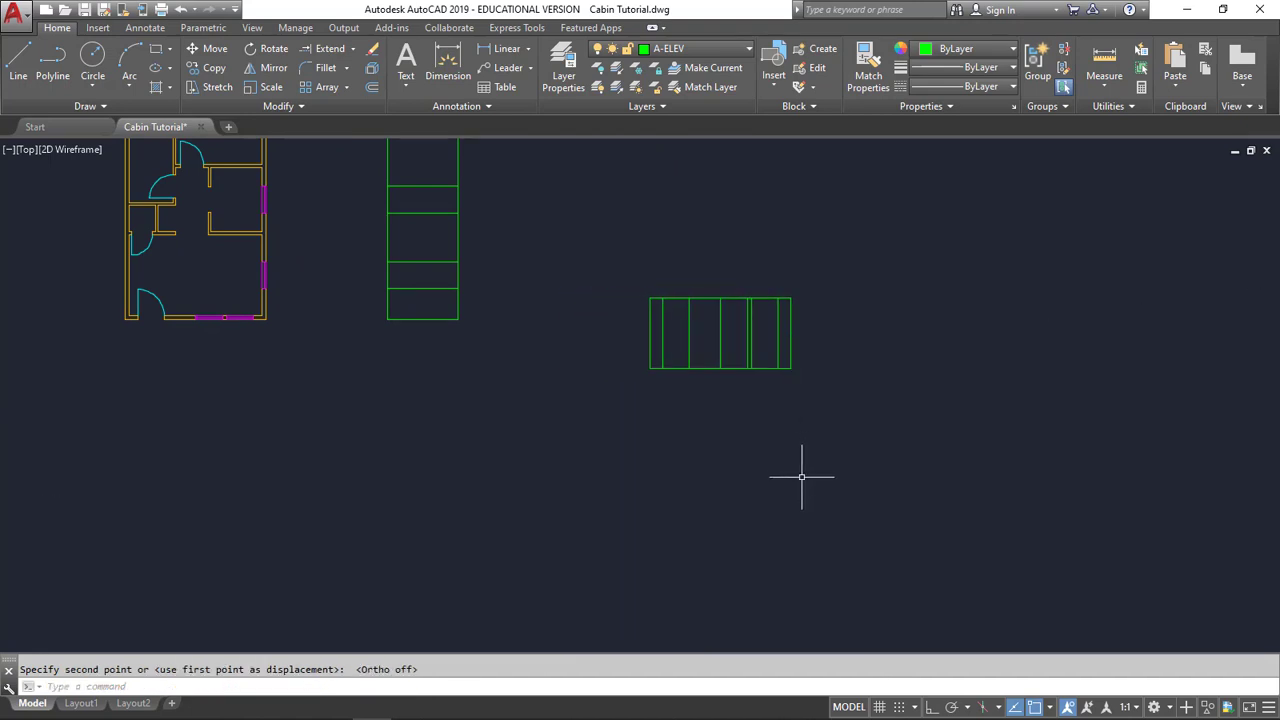
pyautogui.moveTo(839, 355)
pyautogui.mouseDown(button='middle')
pyautogui.moveTo(700, 414)
pyautogui.moveTo(634, 474)
pyautogui.mouseUp(button='middle')
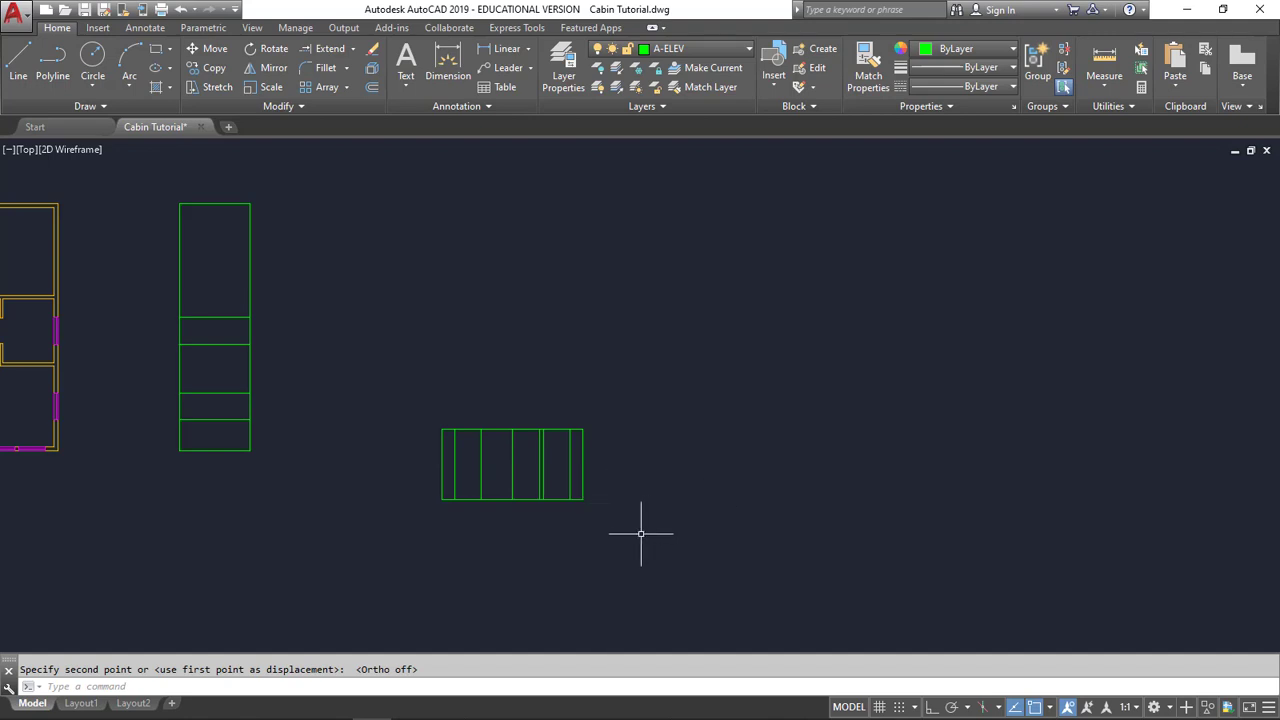
pyautogui.moveTo(356, 321); pyautogui.dragTo(574, 323, button='middle')
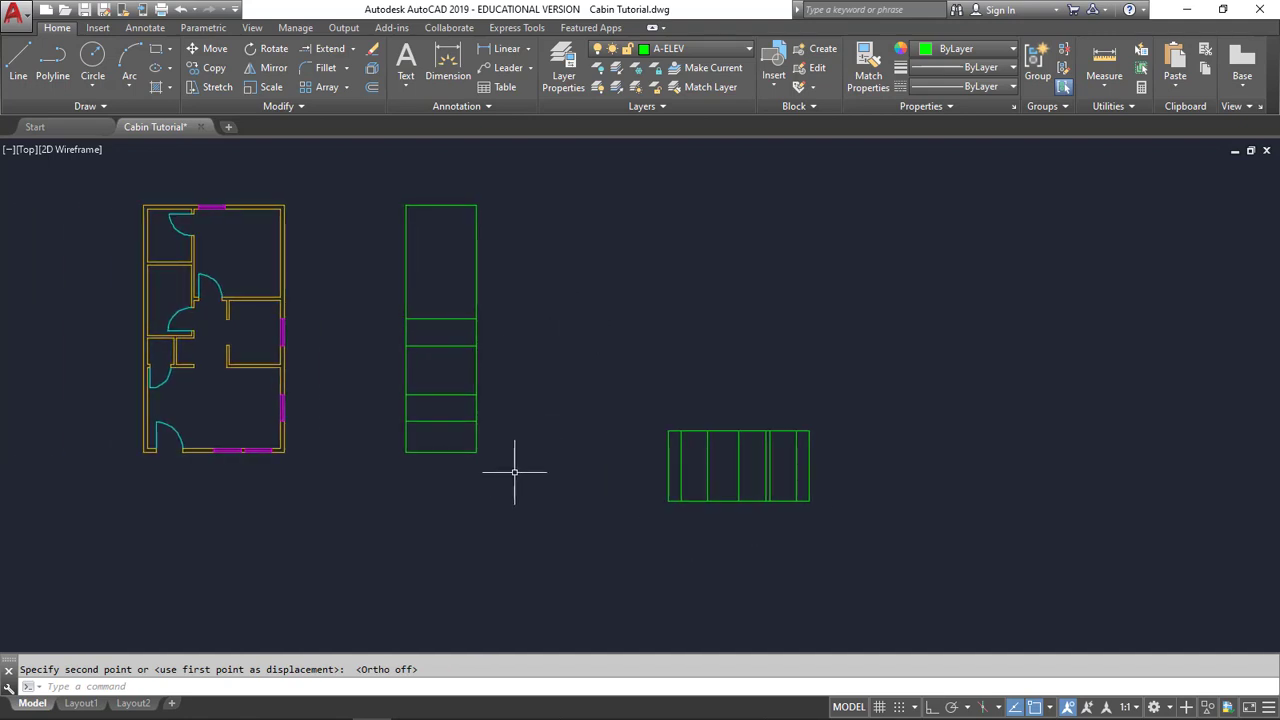
# Step: Move the tall outline's eight lines by the top-right corner to the right of the wide outline
pyautogui.click(215, 49)
pyautogui.click(510, 480)
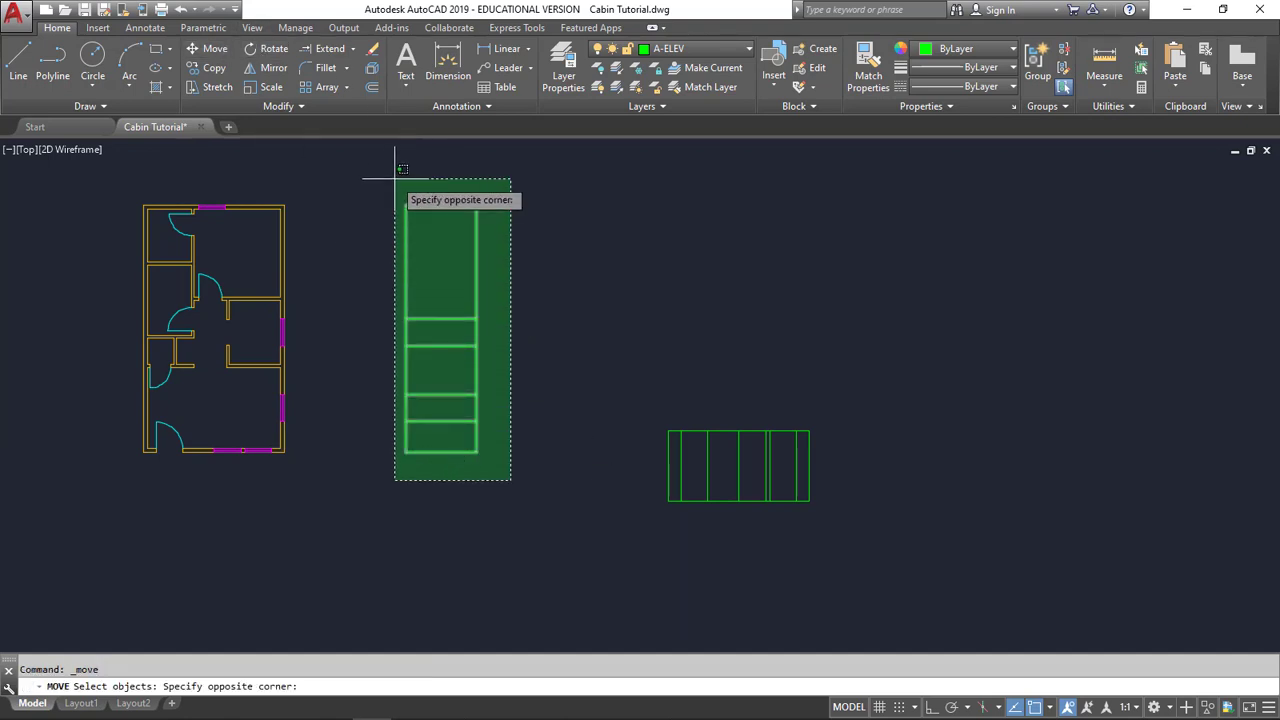
pyautogui.click(395, 178)
pyautogui.press('Return')
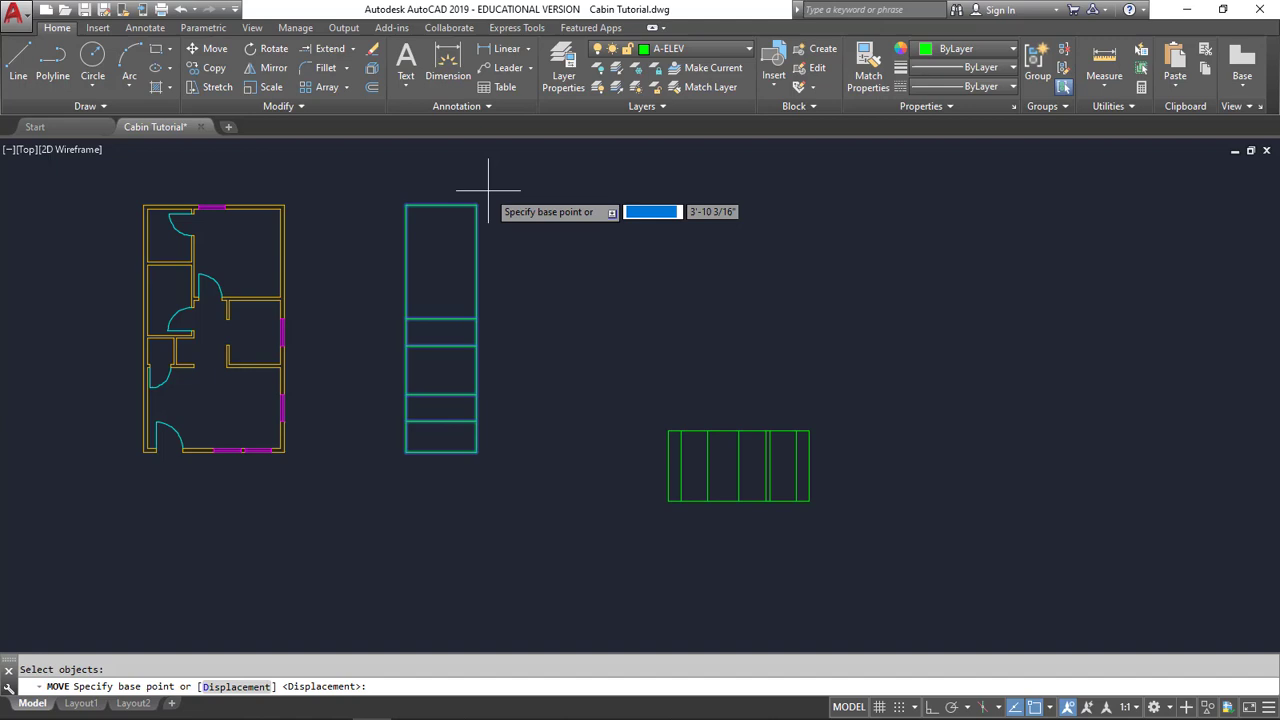
pyautogui.click(477, 205)
pyautogui.moveTo(1019, 212)
pyautogui.mouseDown(button='middle')
pyautogui.moveTo(931, 243)
pyautogui.moveTo(571, 229)
pyautogui.mouseUp(button='middle')
pyautogui.click(745, 226)
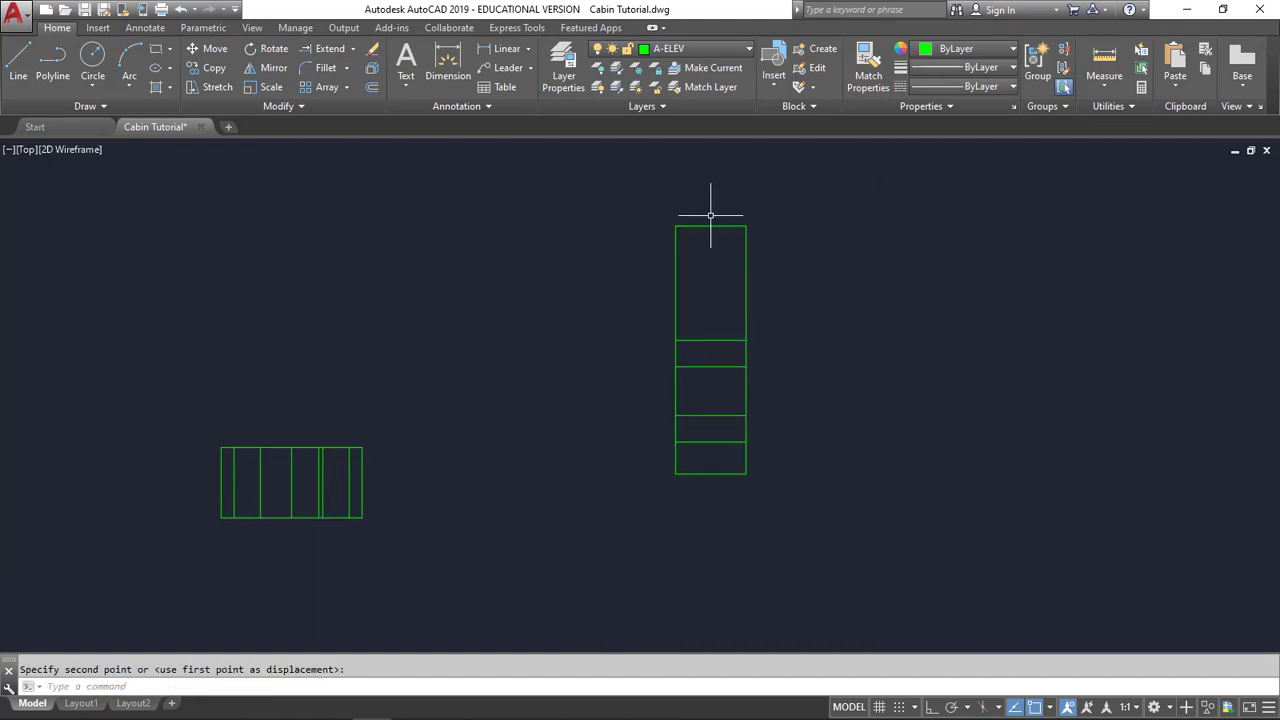
# Step: Rotate the tall outline 90° about its bottom-right corner with Ortho on, laying it horizontal
pyautogui.click(272, 50)
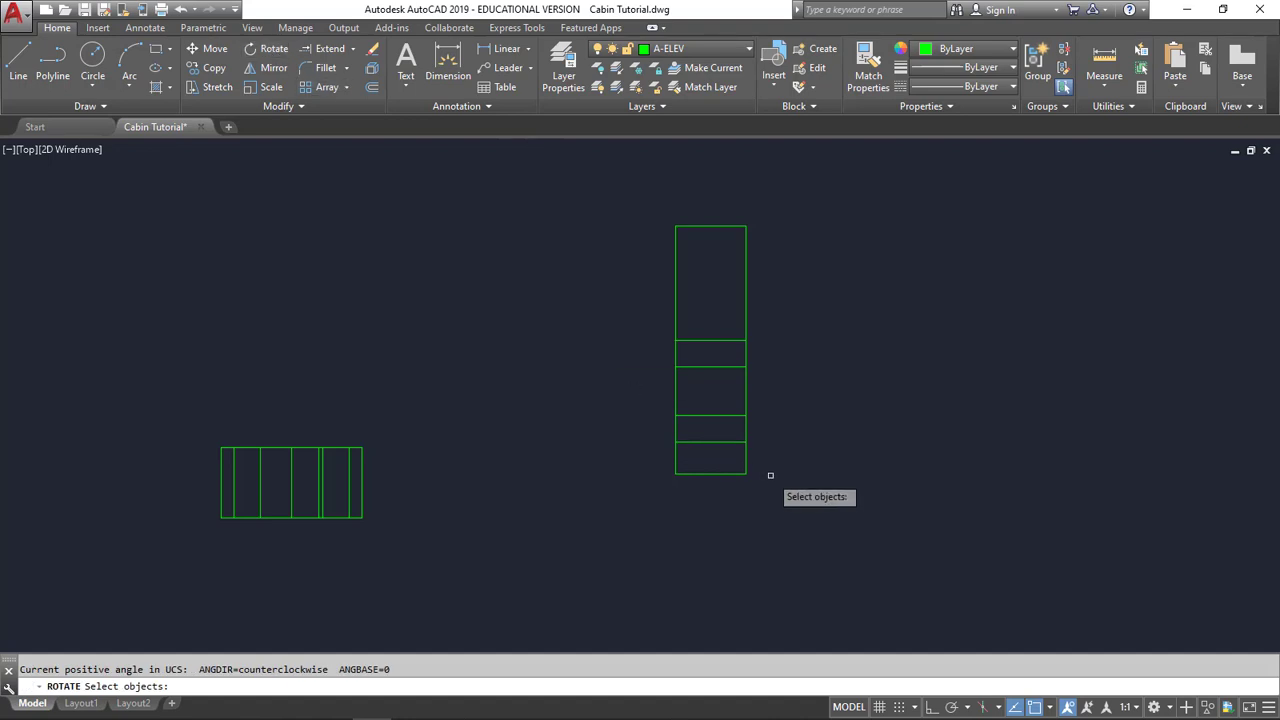
pyautogui.click(778, 491)
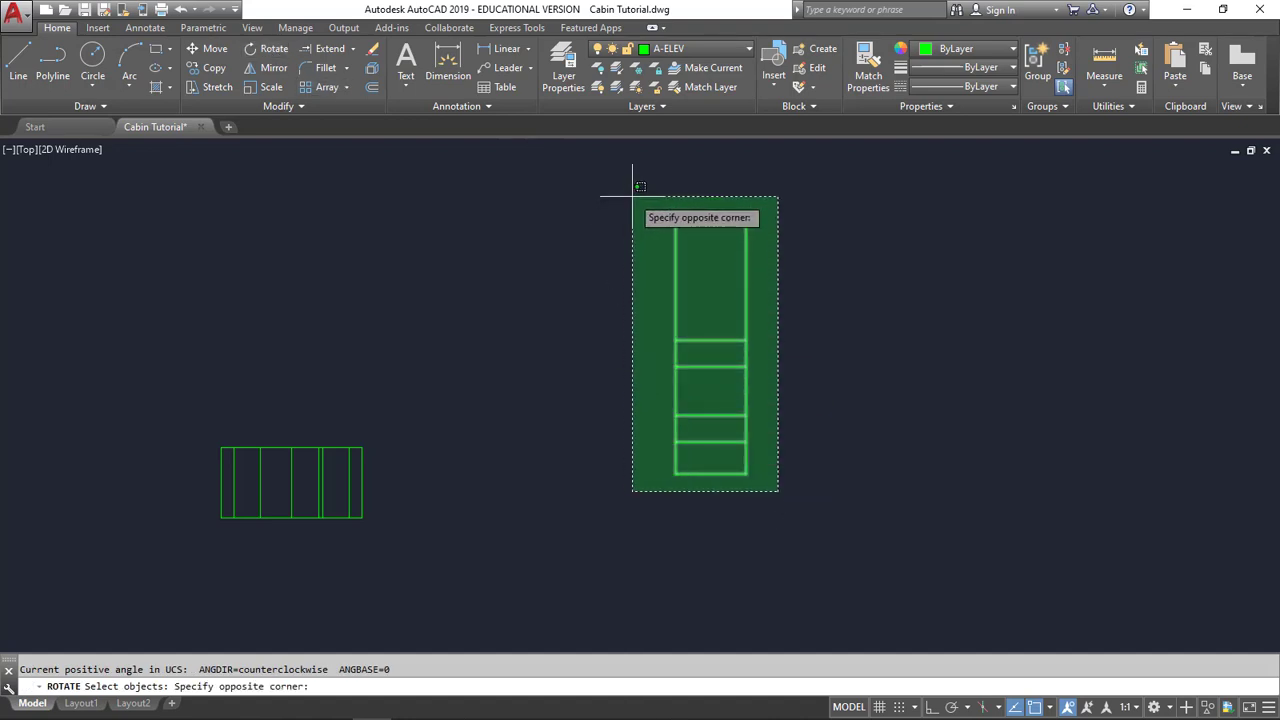
pyautogui.click(630, 190)
pyautogui.press('Return')
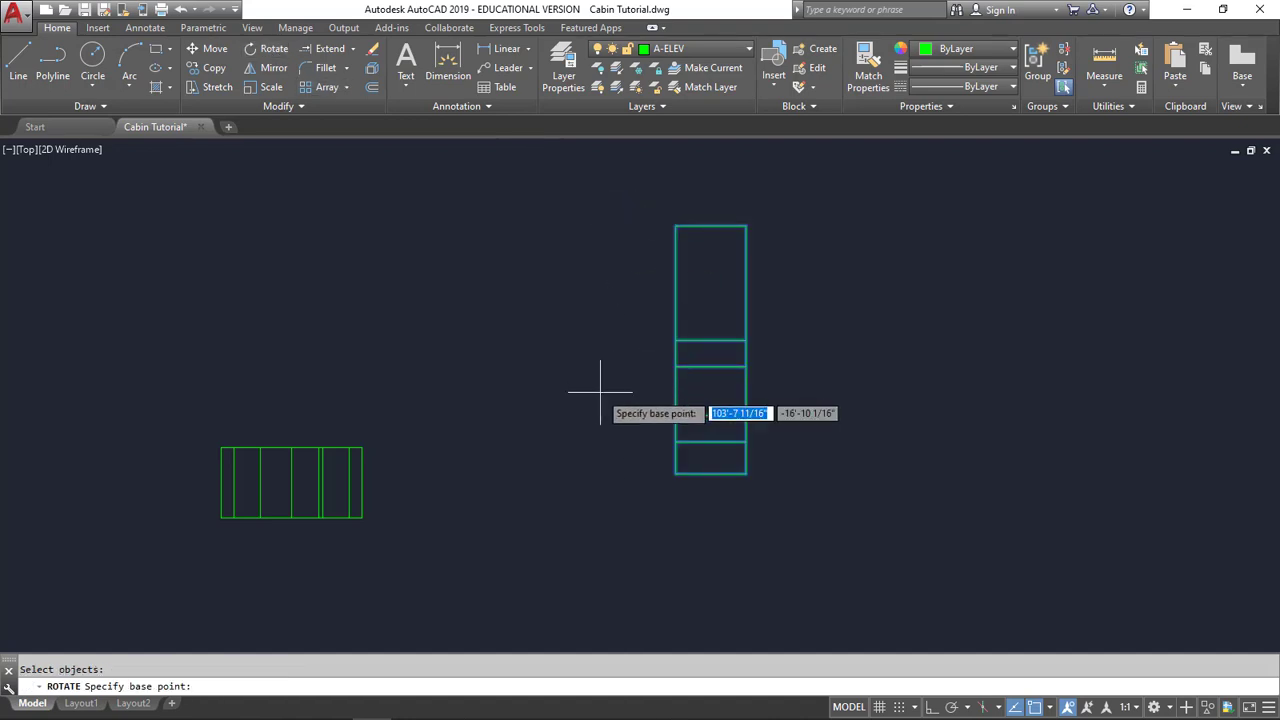
pyautogui.click(745, 474)
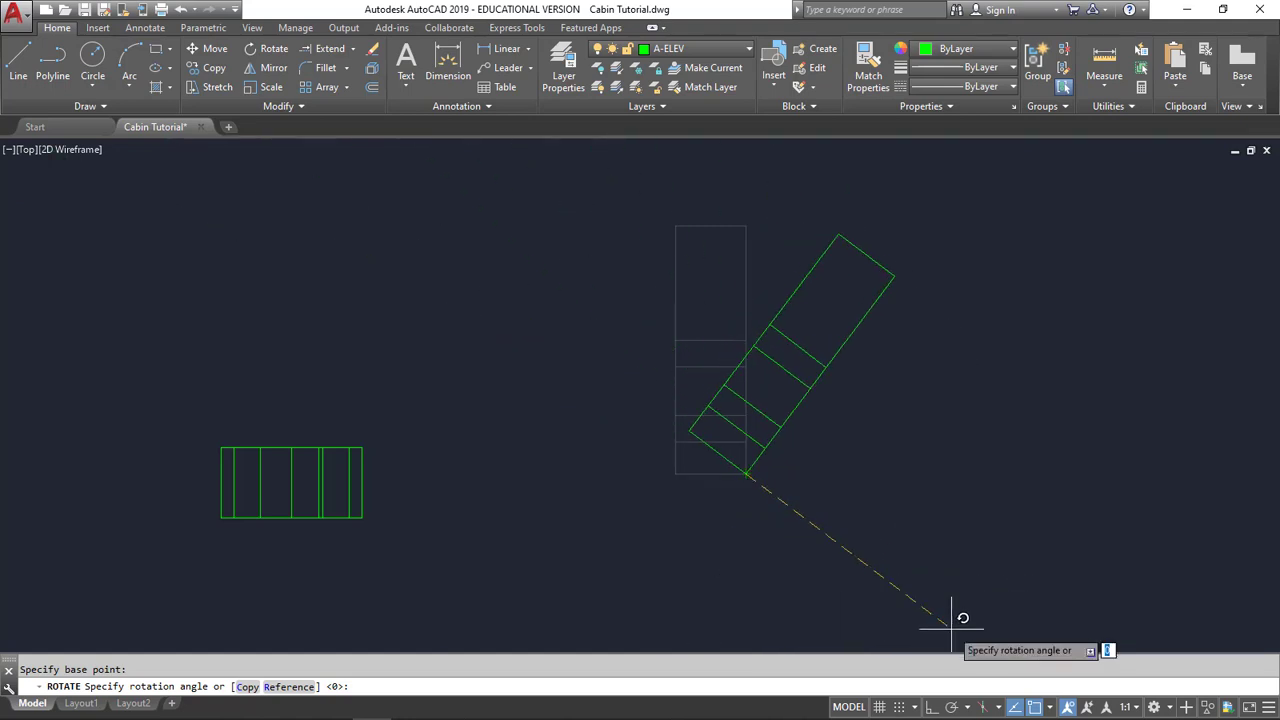
pyautogui.click(931, 708)
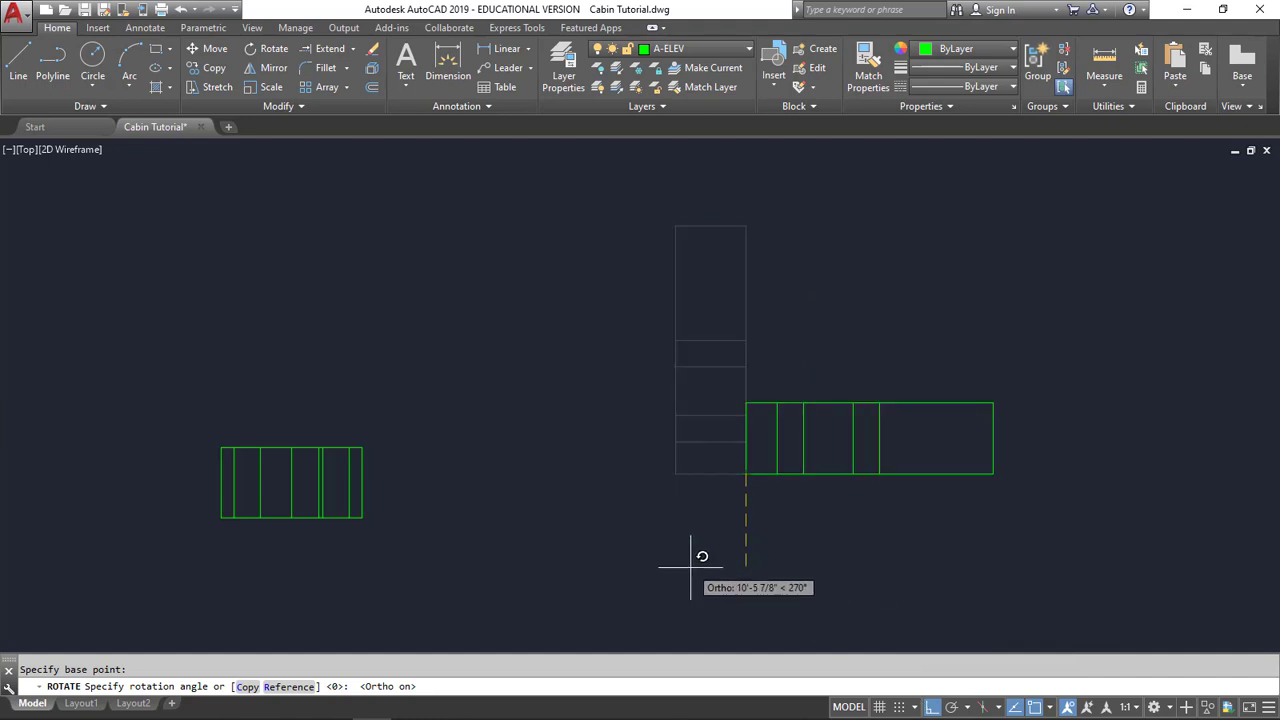
pyautogui.click(697, 590)
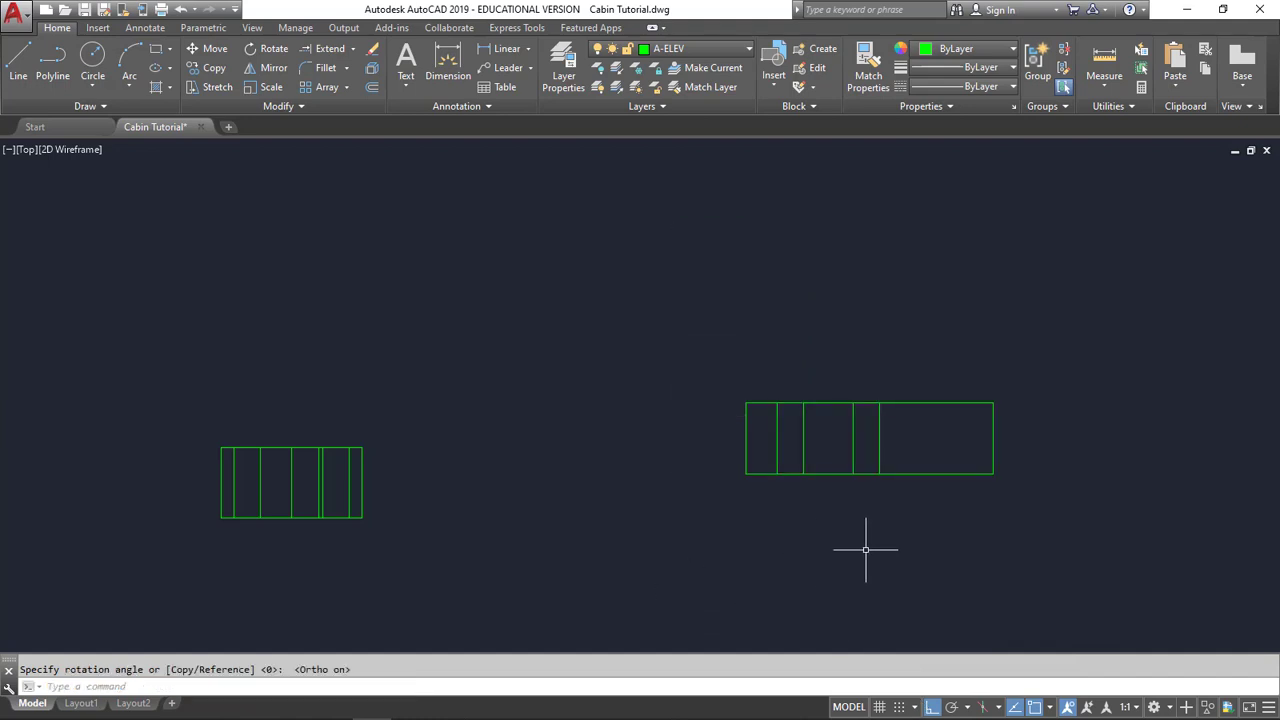
# Step: Draw a 20' horizontal line from the left outline's bottom-right corner
pyautogui.moveTo(863, 543)
pyautogui.mouseDown(button='middle')
pyautogui.moveTo(744, 434)
pyautogui.moveTo(829, 396)
pyautogui.mouseUp(button='middle')
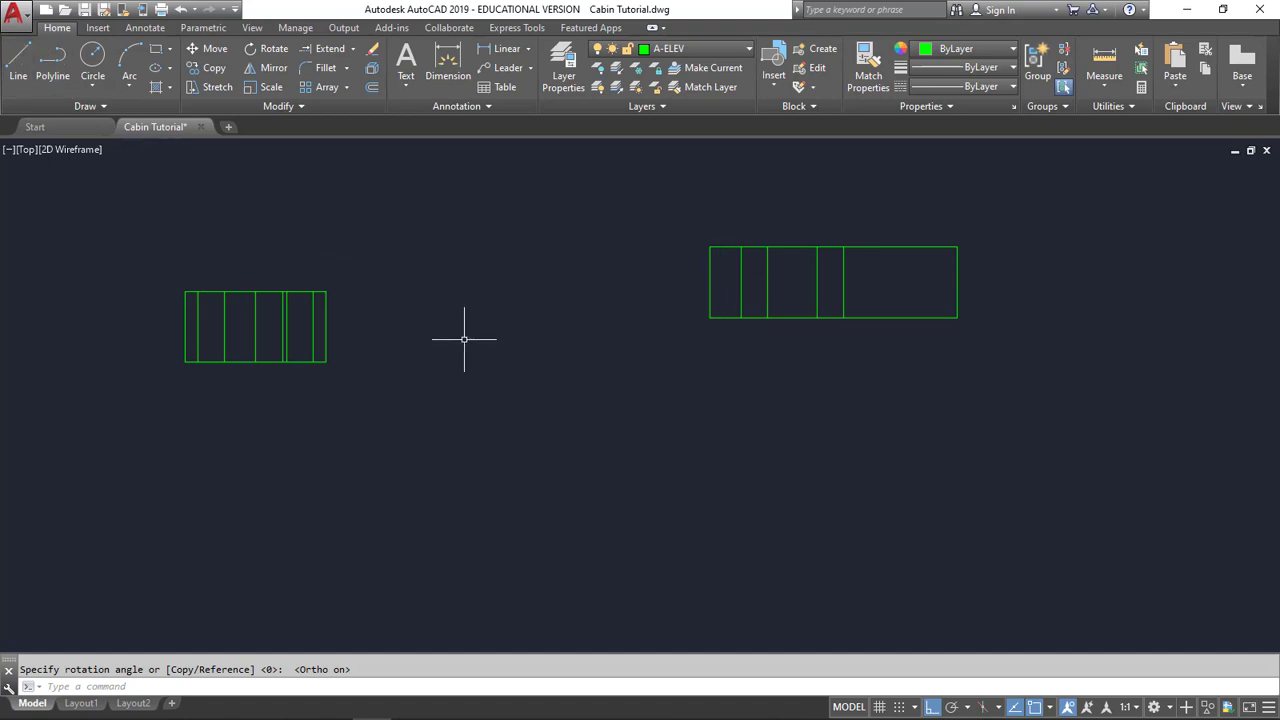
pyautogui.click(19, 74)
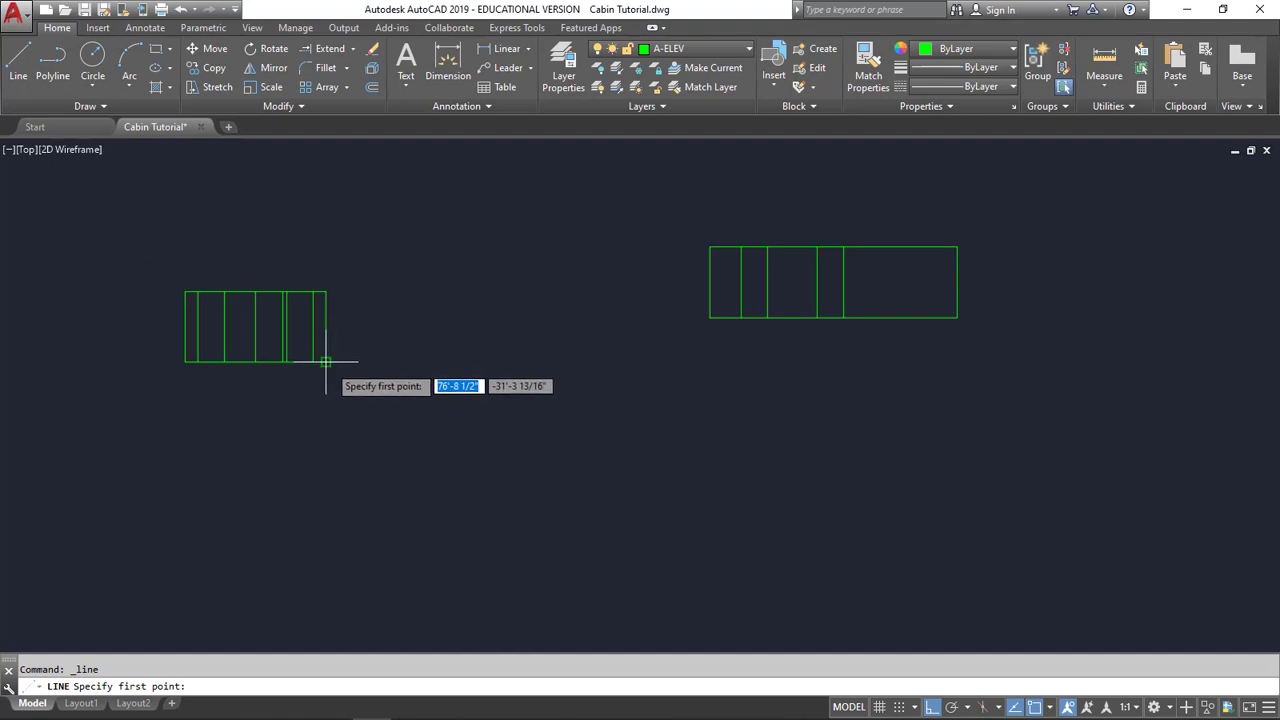
pyautogui.click(326, 361)
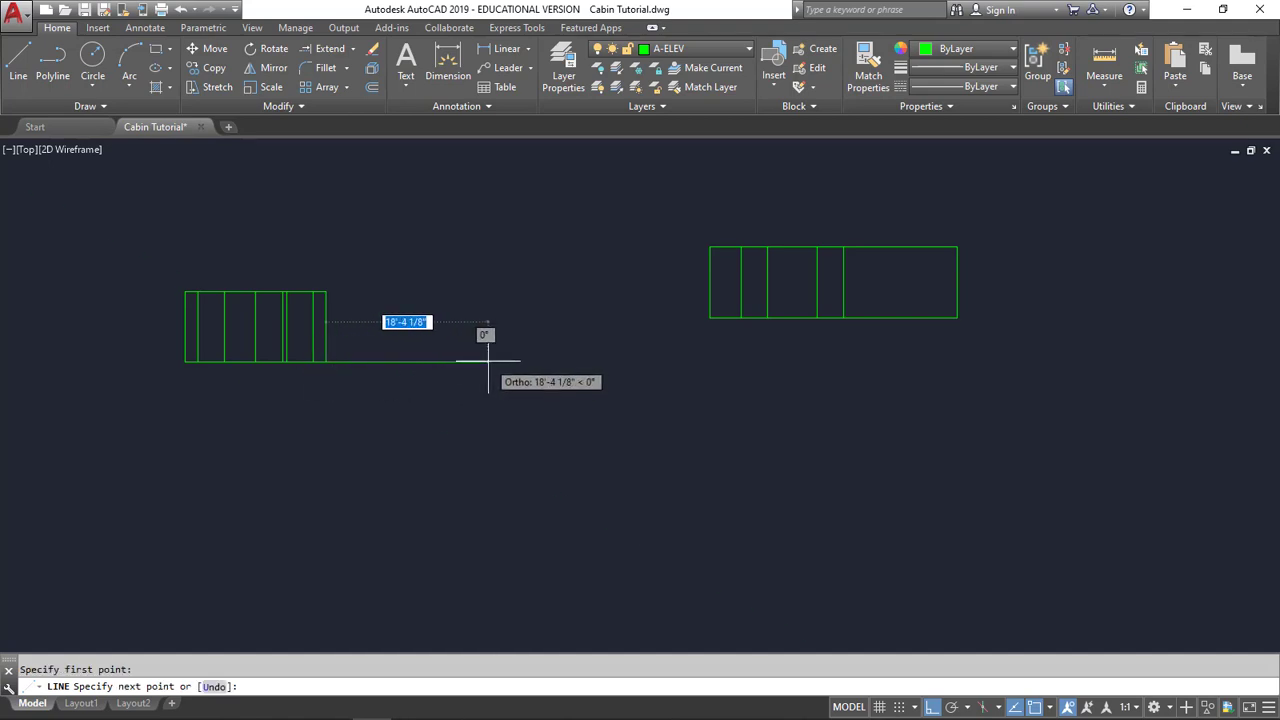
pyautogui.write("20'")
pyautogui.press('Return')
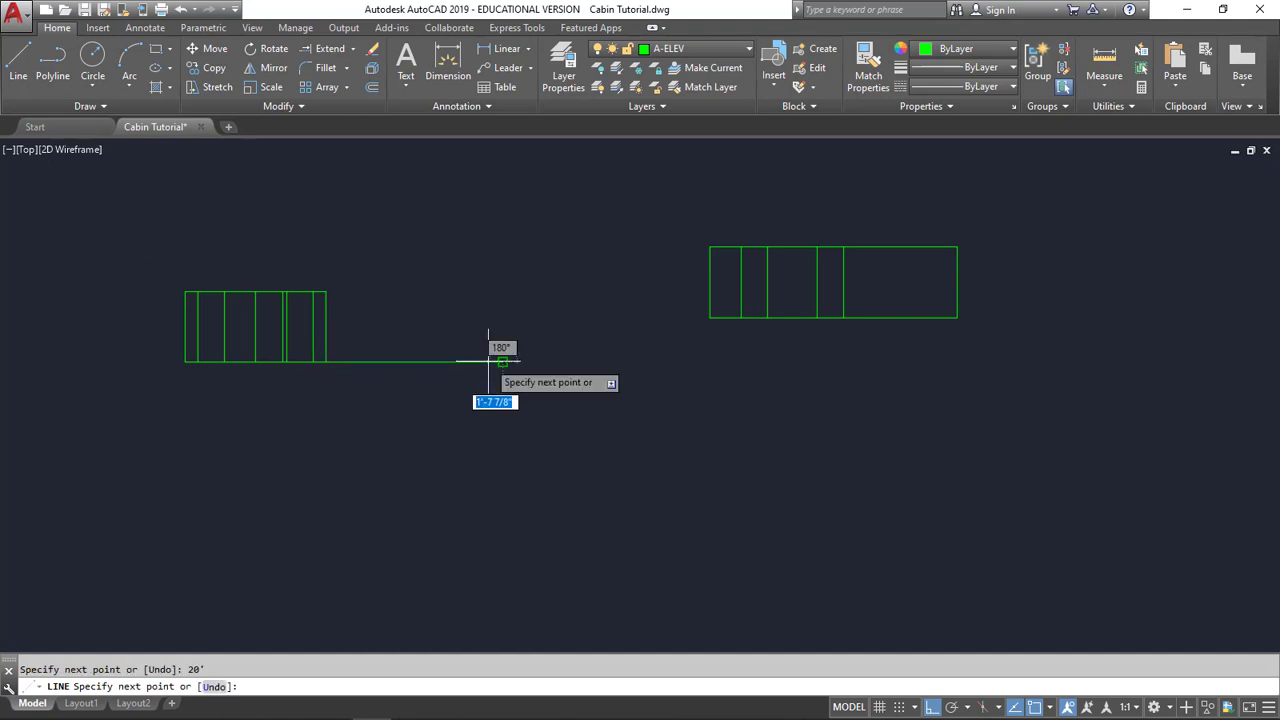
pyautogui.press('Escape')
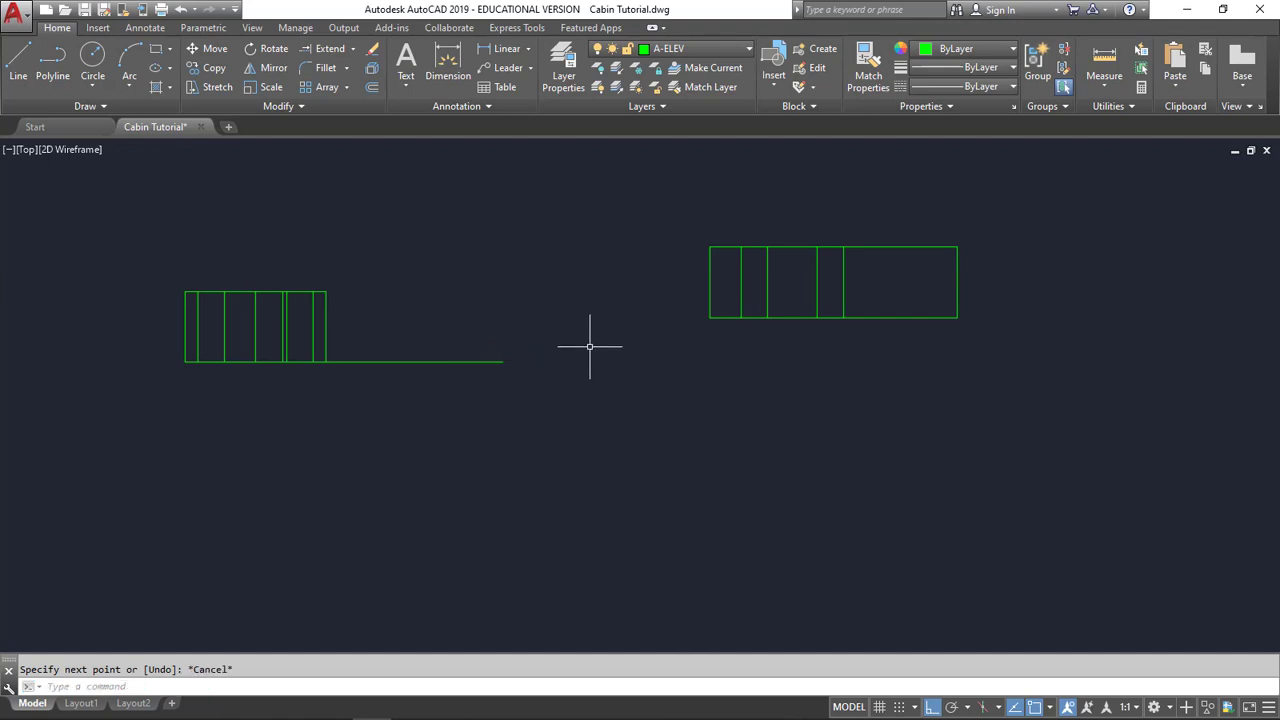
# Step: Move the right outline by its lower-left corner onto the end of the 20' line
pyautogui.click(208, 48)
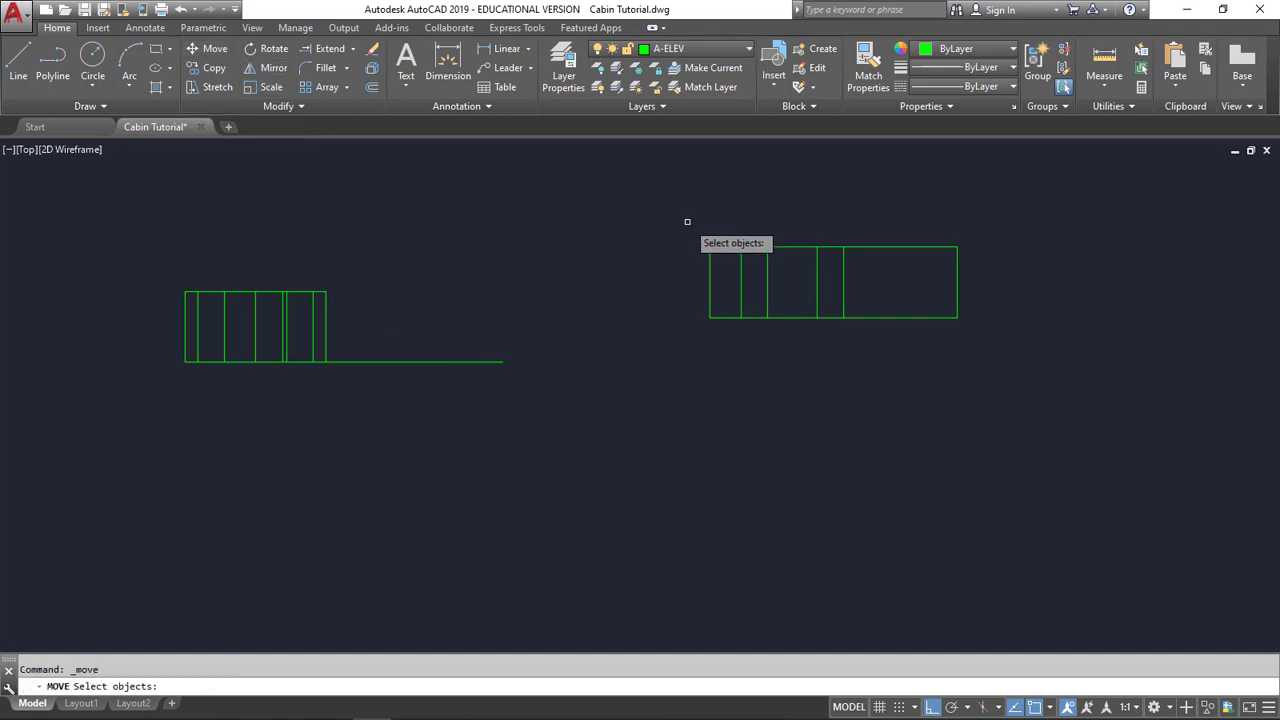
pyautogui.click(686, 220)
pyautogui.click(1002, 343)
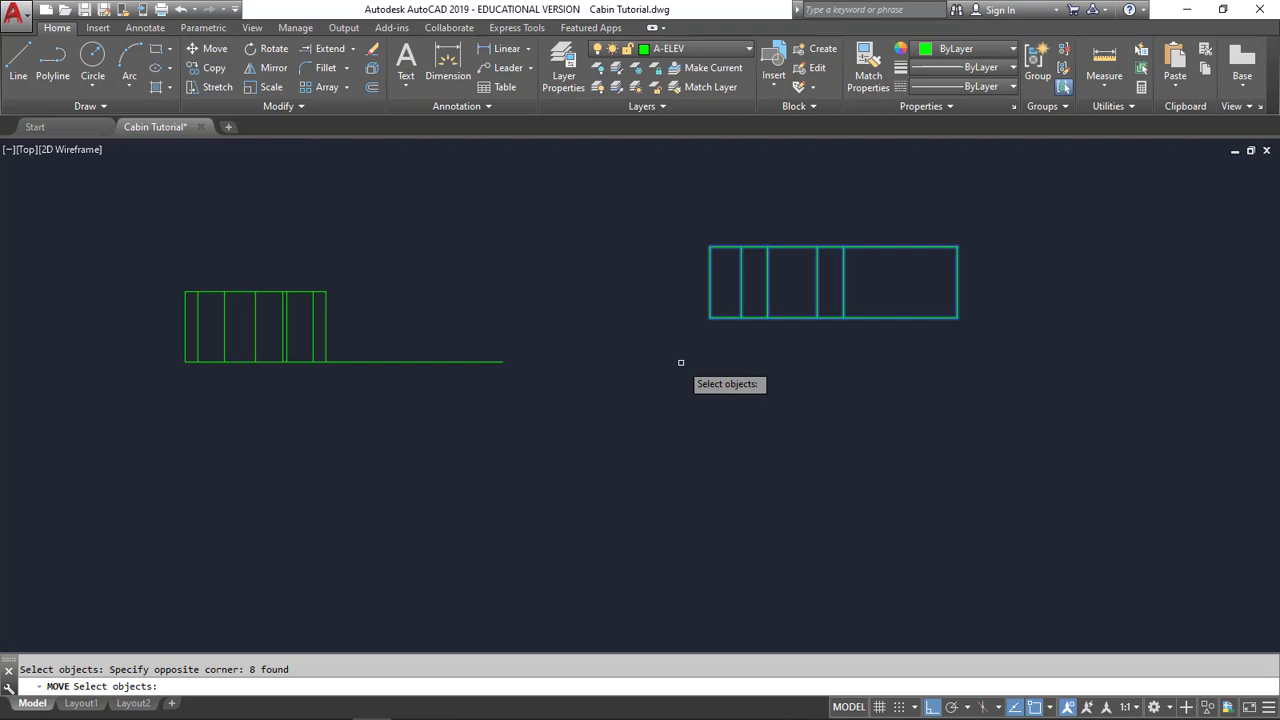
pyautogui.press('Return')
pyautogui.click(709, 318)
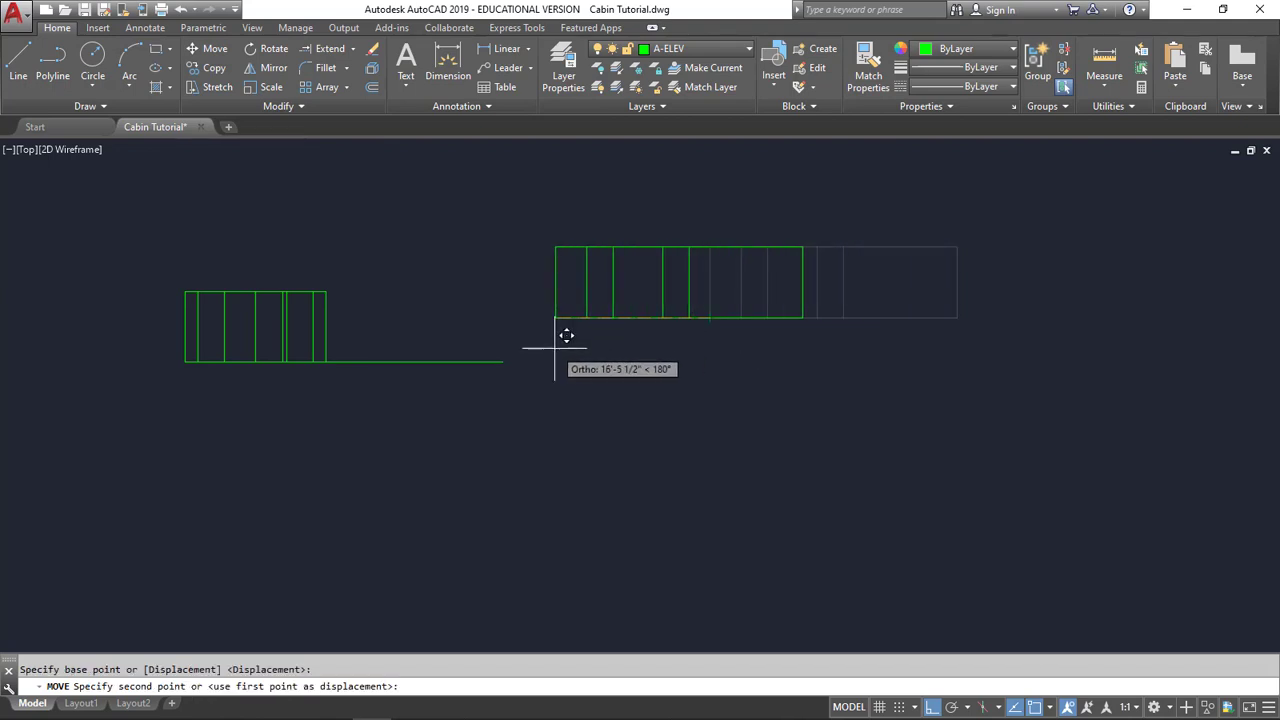
pyautogui.click(935, 708)
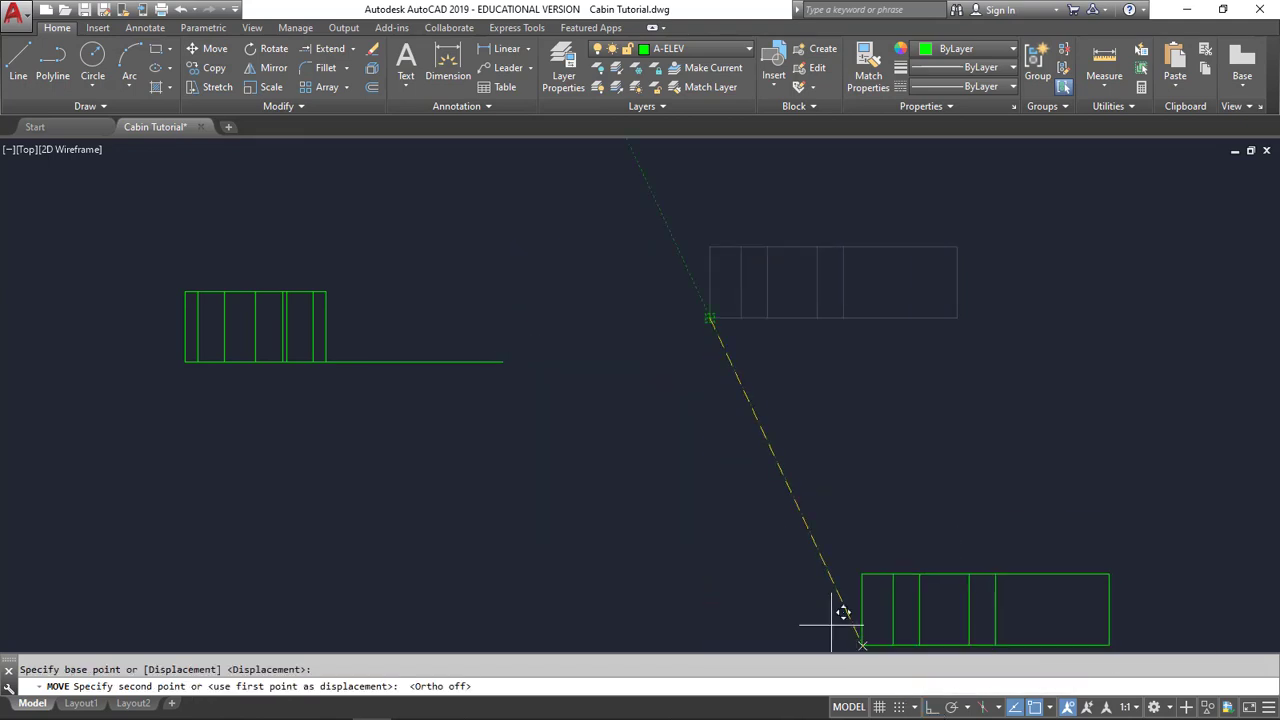
pyautogui.scroll(5, 513, 355)
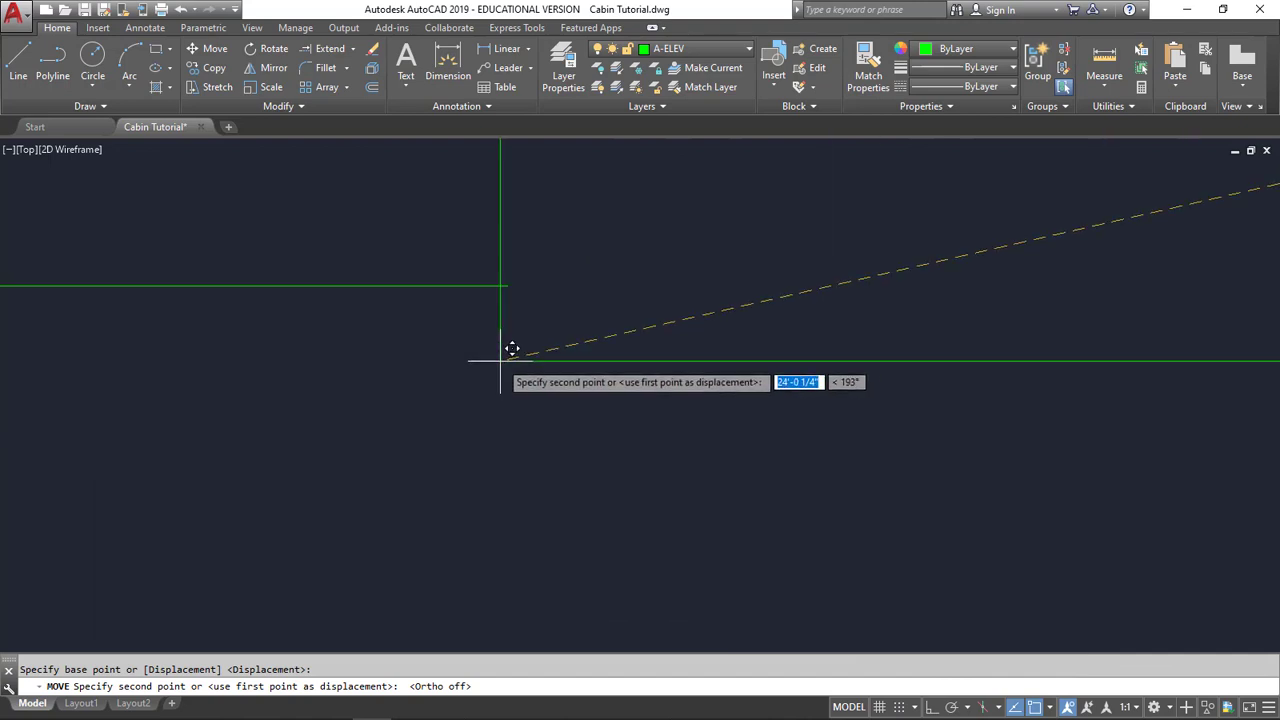
pyautogui.click(509, 285)
pyautogui.scroll(-5, 563, 371)
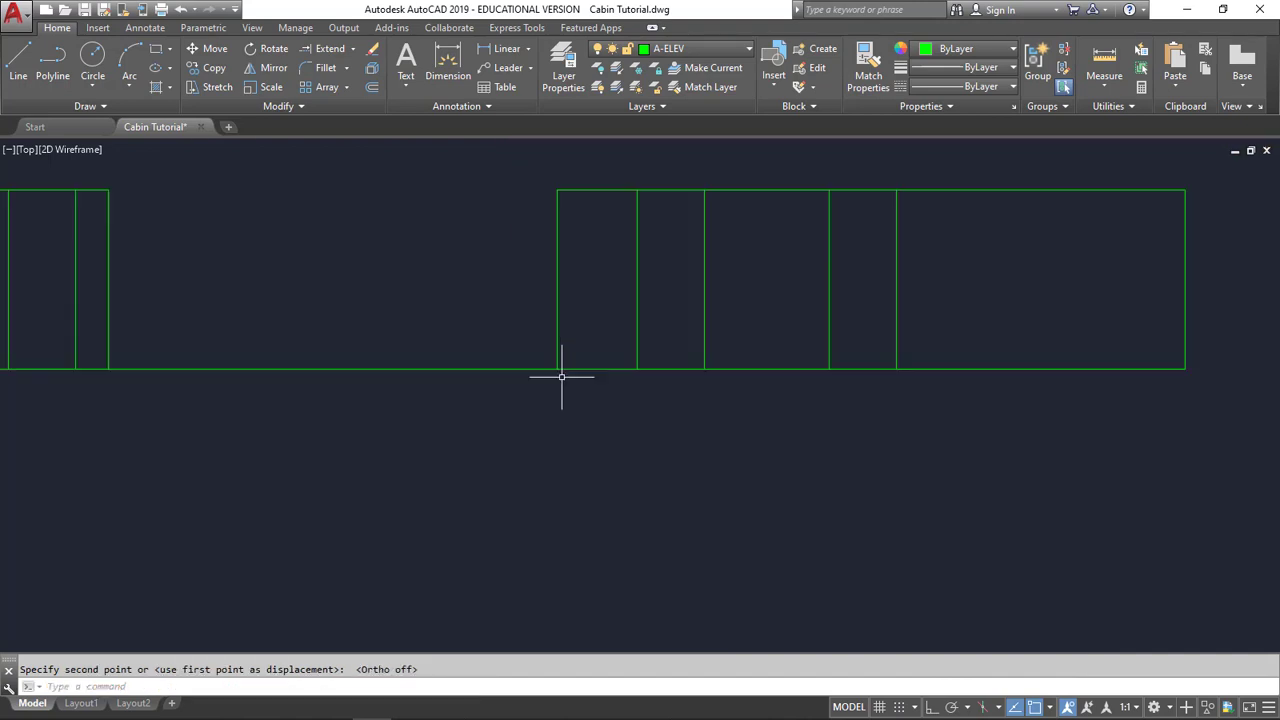
# Step: Delete the 20' spacing line
pyautogui.click(503, 369)
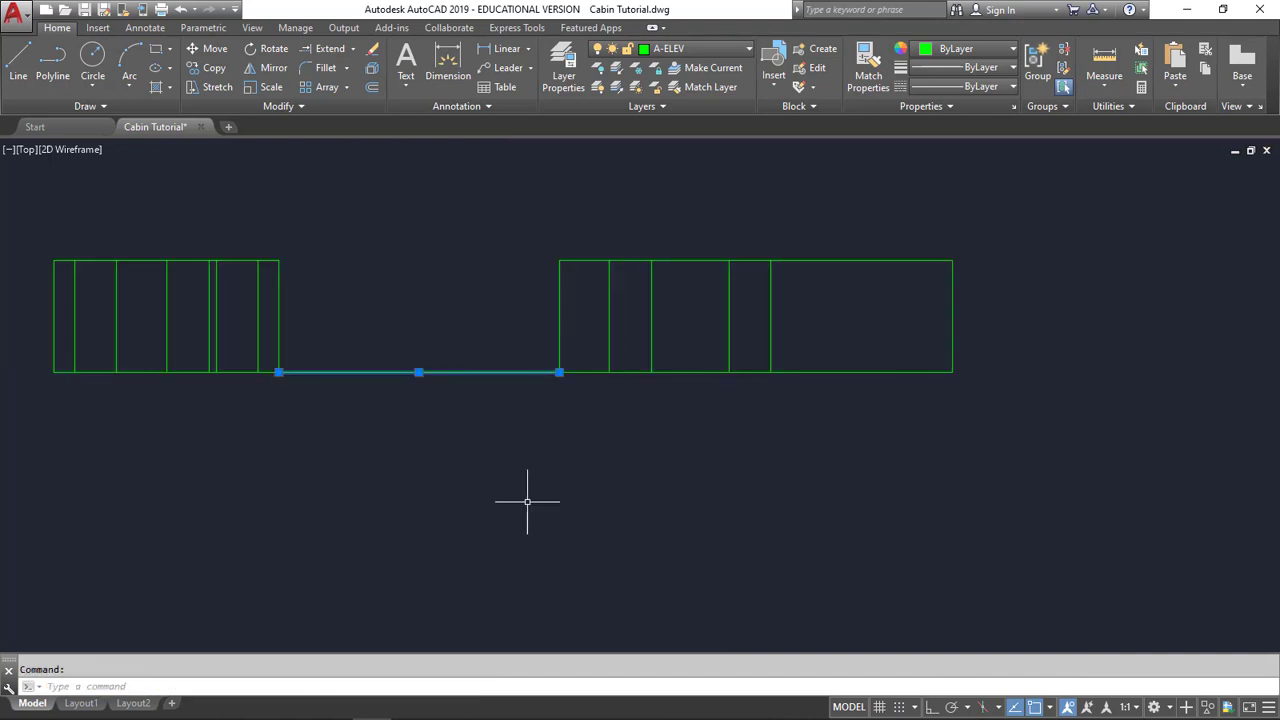
pyautogui.press('Delete')
pyautogui.scroll(-2, 525, 425)
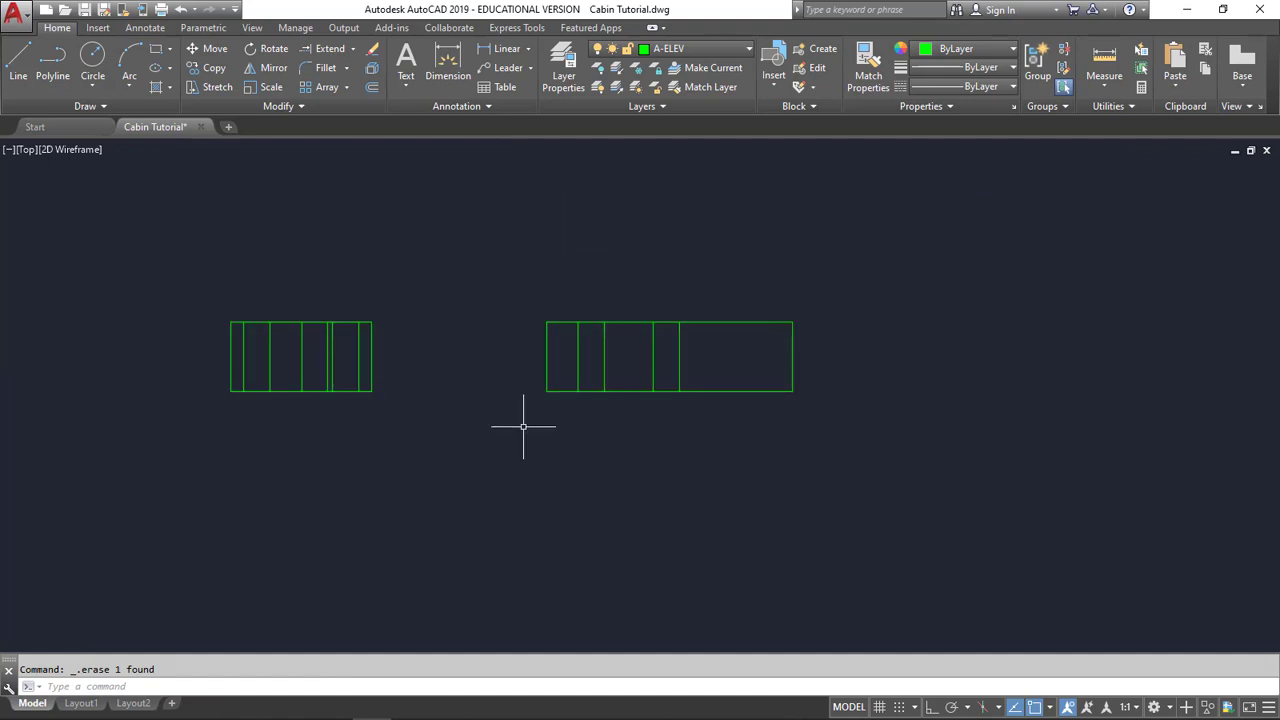
# Step: Recentre the outlines and start Offset with a 6'8" distance
pyautogui.moveTo(523, 429); pyautogui.dragTo(719, 444, button='middle')
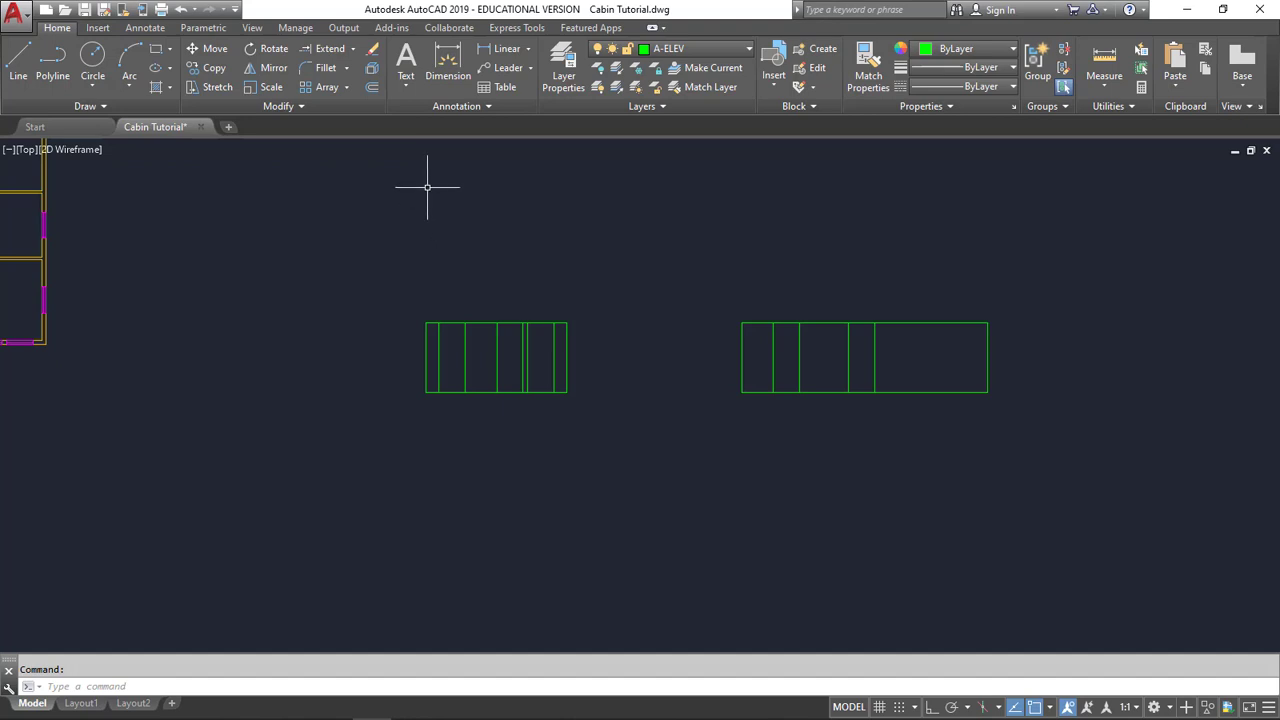
pyautogui.click(374, 90)
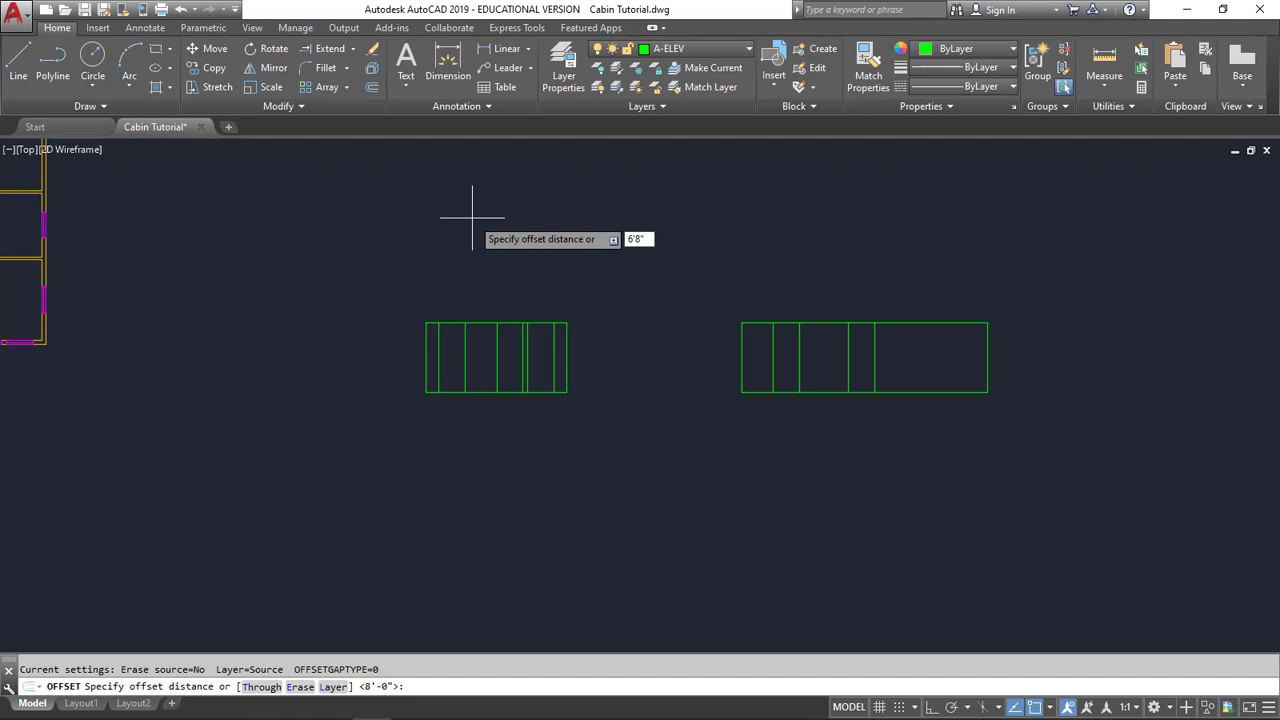
# Step: Offset the bottom lines of both elevations 6'8" upward as head-height lines
pyautogui.press('Return')
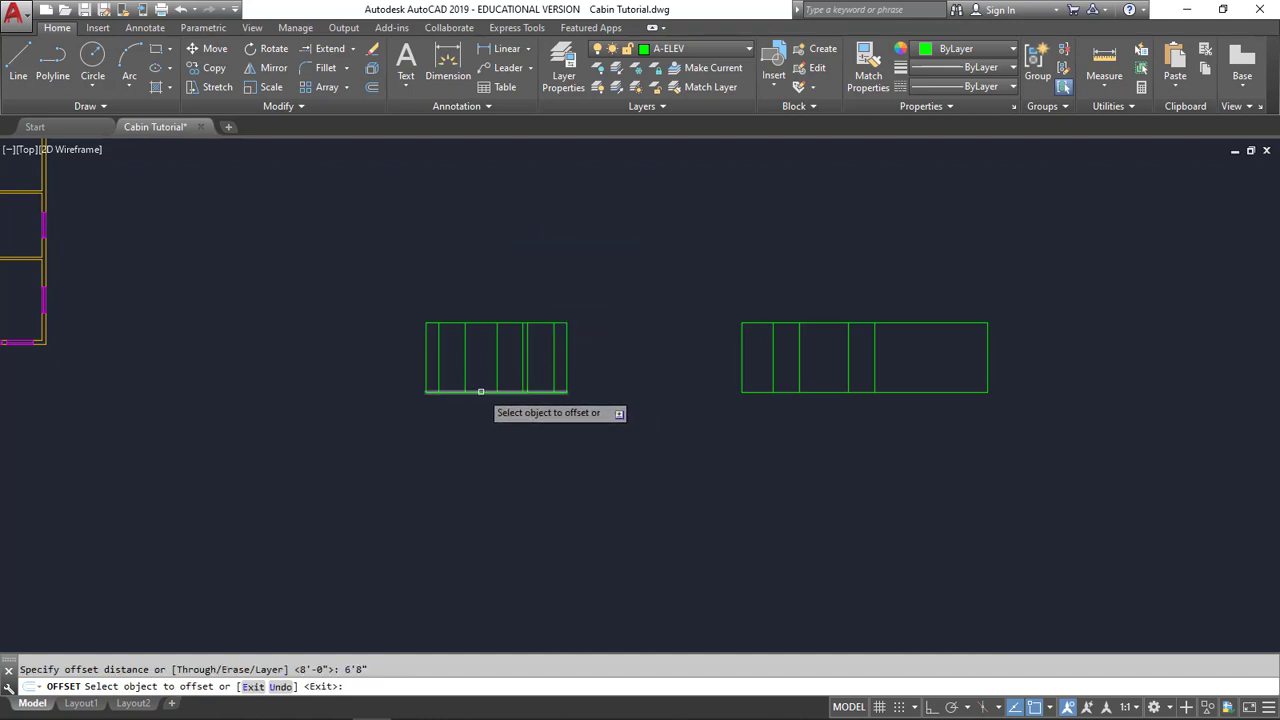
pyautogui.click(481, 391)
pyautogui.click(493, 265)
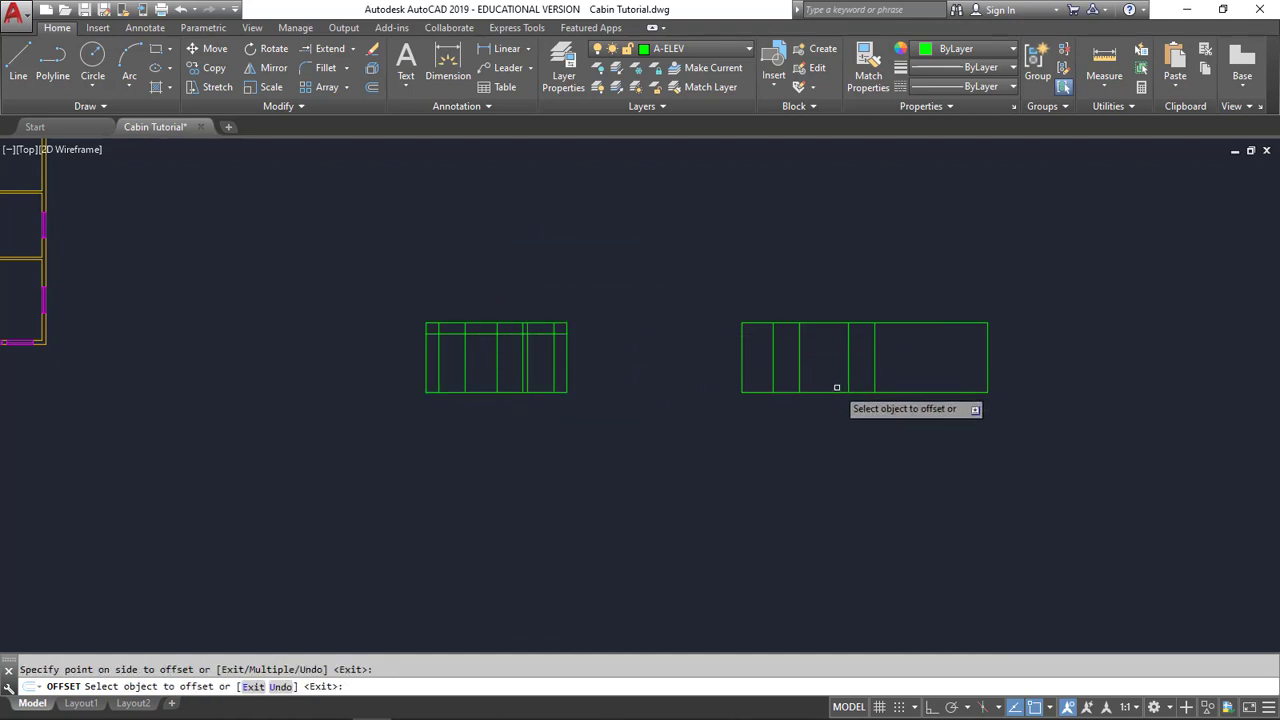
pyautogui.click(837, 391)
pyautogui.click(827, 265)
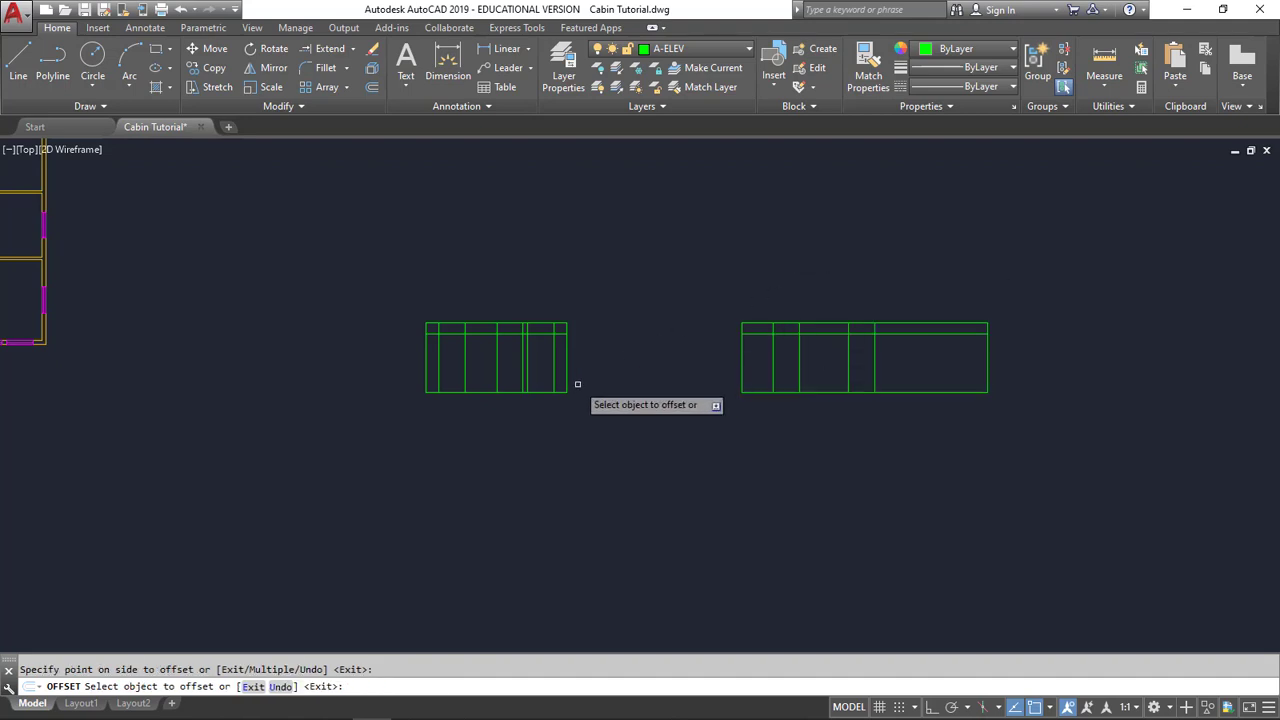
pyautogui.scroll(4, 590, 365)
pyautogui.moveTo(348, 367); pyautogui.dragTo(600, 383, button='middle')
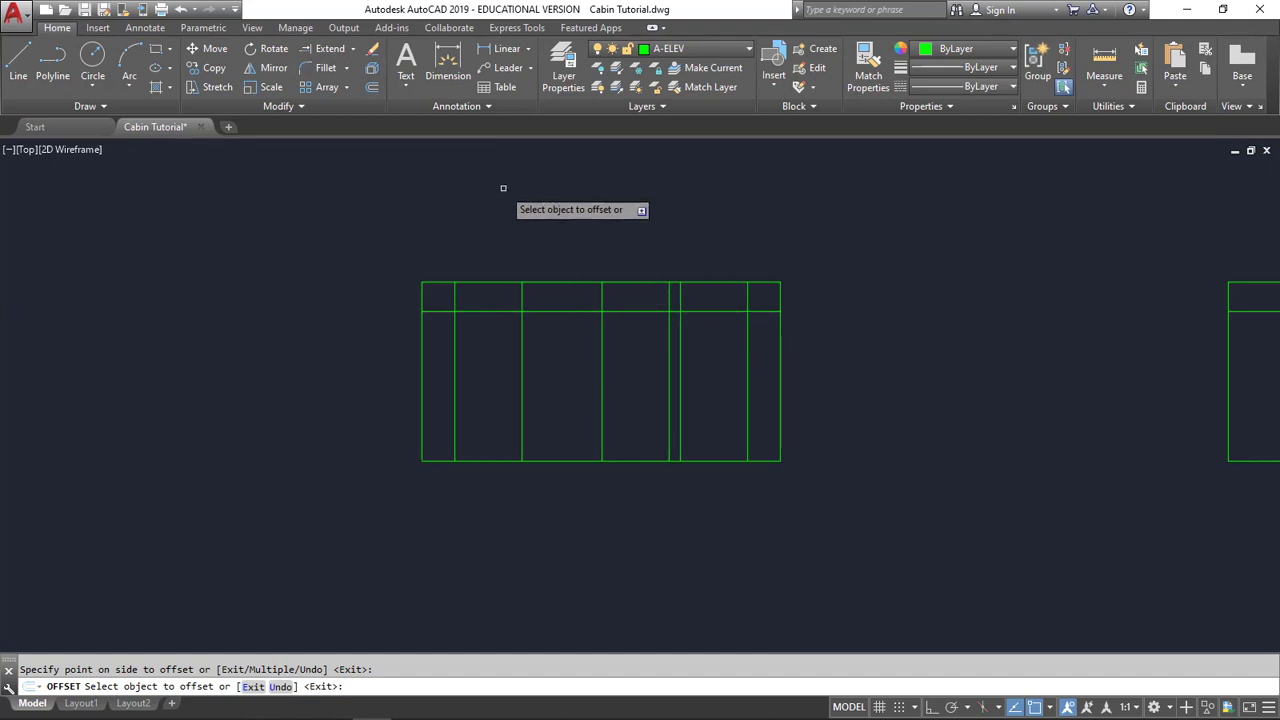
pyautogui.press('Escape')
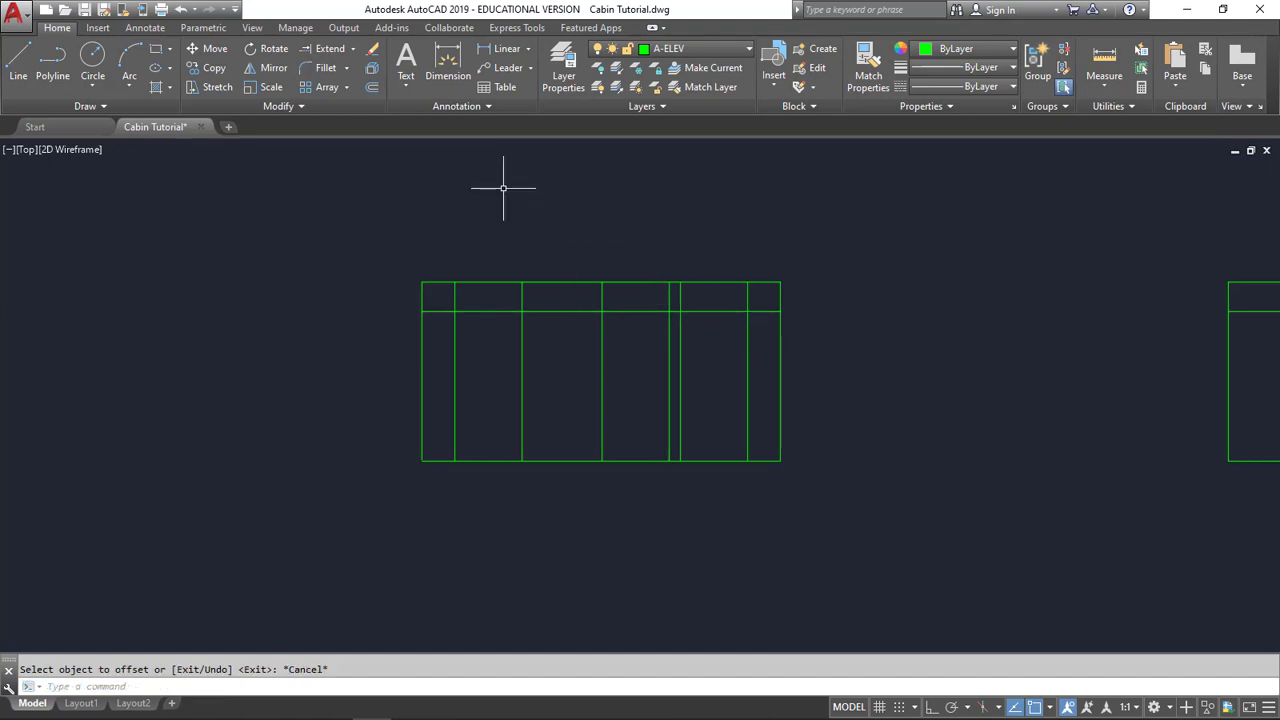
# Step: Offset both head-height lines 4' downward to create sill lines
pyautogui.click(372, 90)
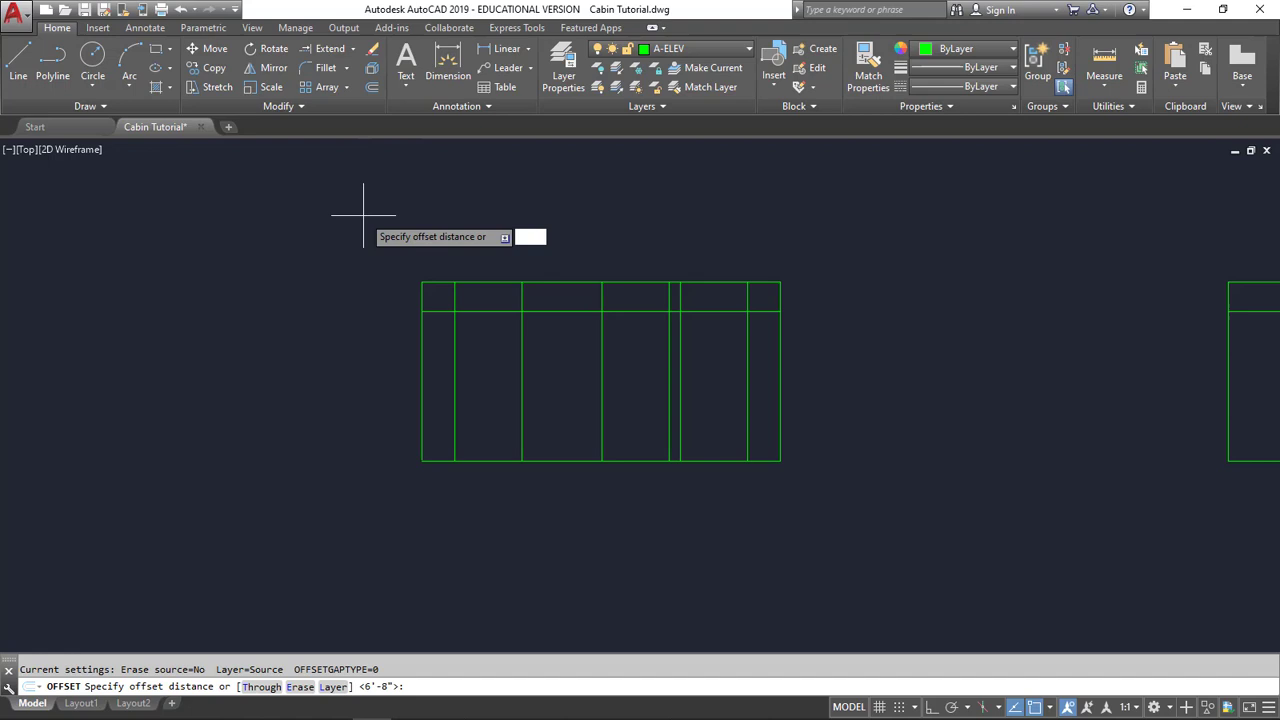
pyautogui.press('Return')
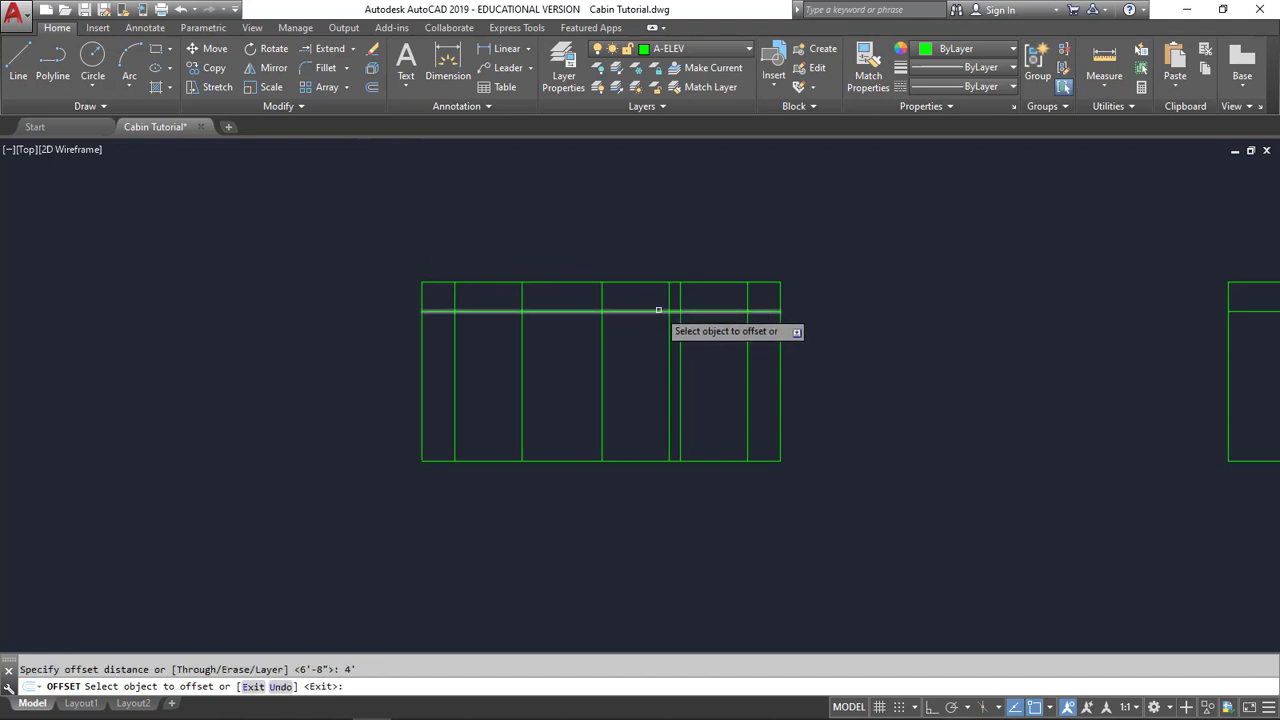
pyautogui.click(654, 312)
pyautogui.click(651, 360)
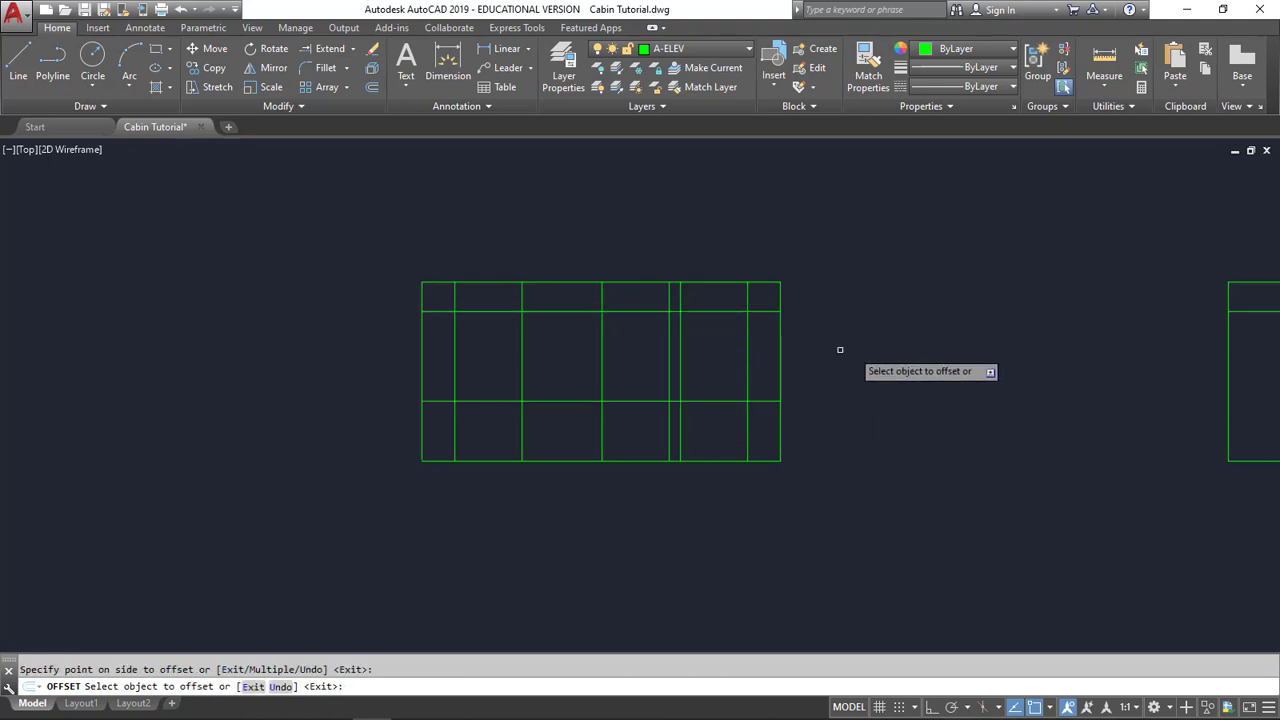
pyautogui.moveTo(932, 354); pyautogui.dragTo(291, 360, button='middle')
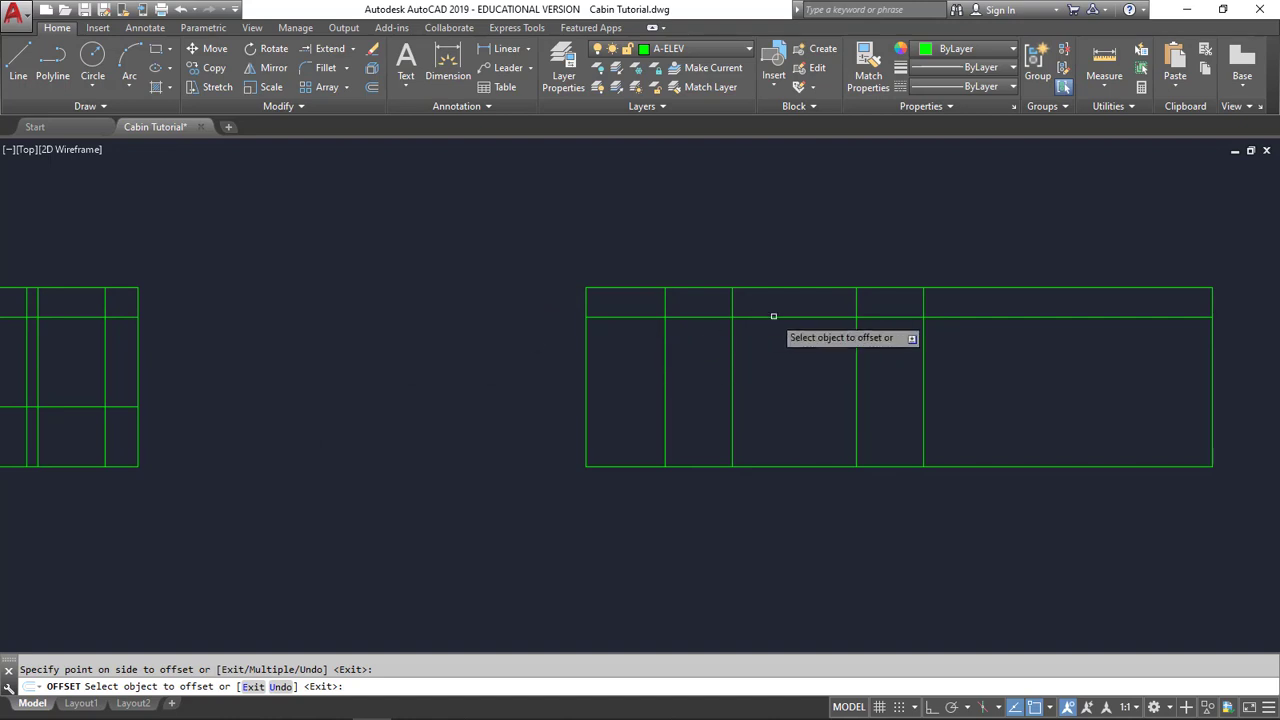
pyautogui.click(775, 317)
pyautogui.click(772, 433)
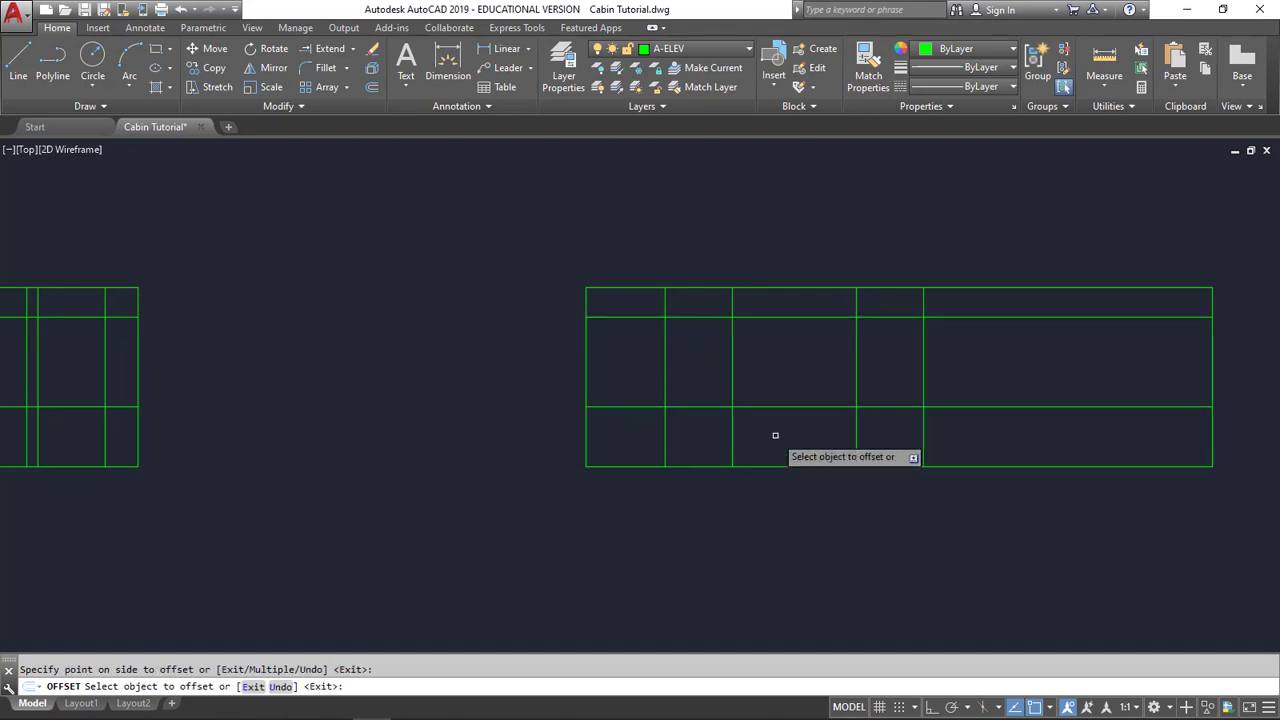
pyautogui.moveTo(298, 373); pyautogui.dragTo(725, 363, button='middle')
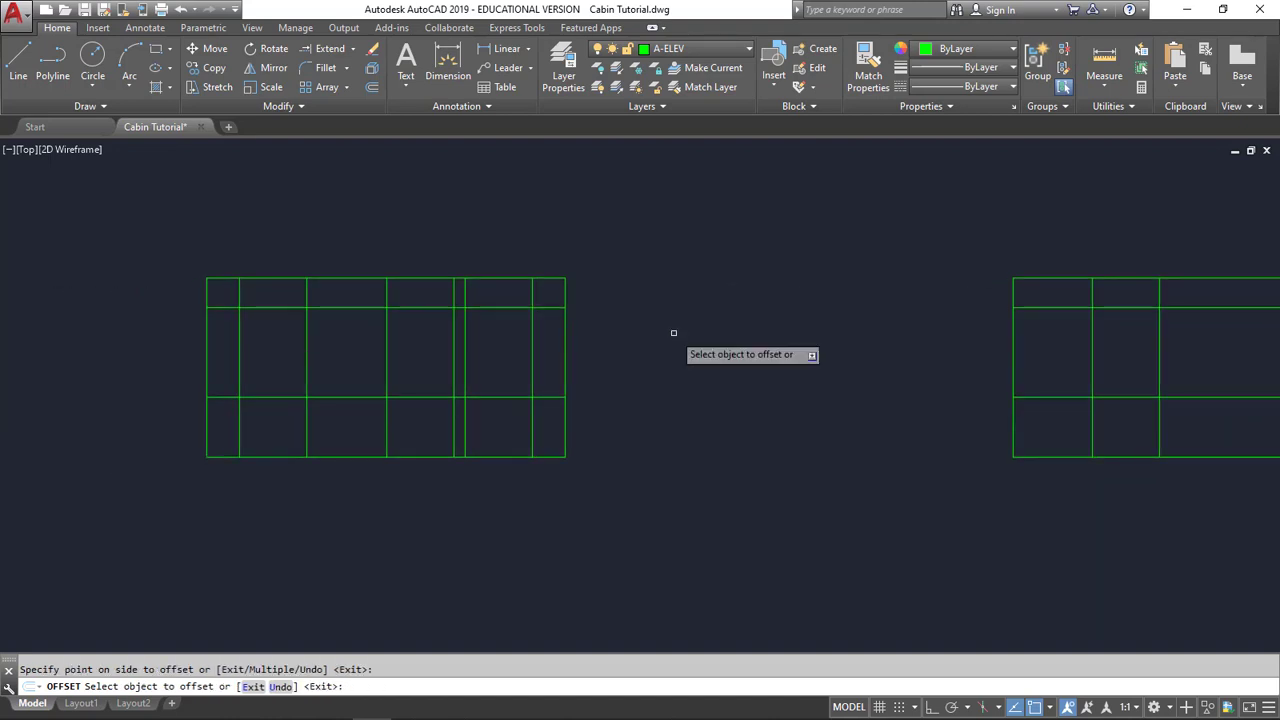
pyautogui.hotkey('ctrl', 'z')
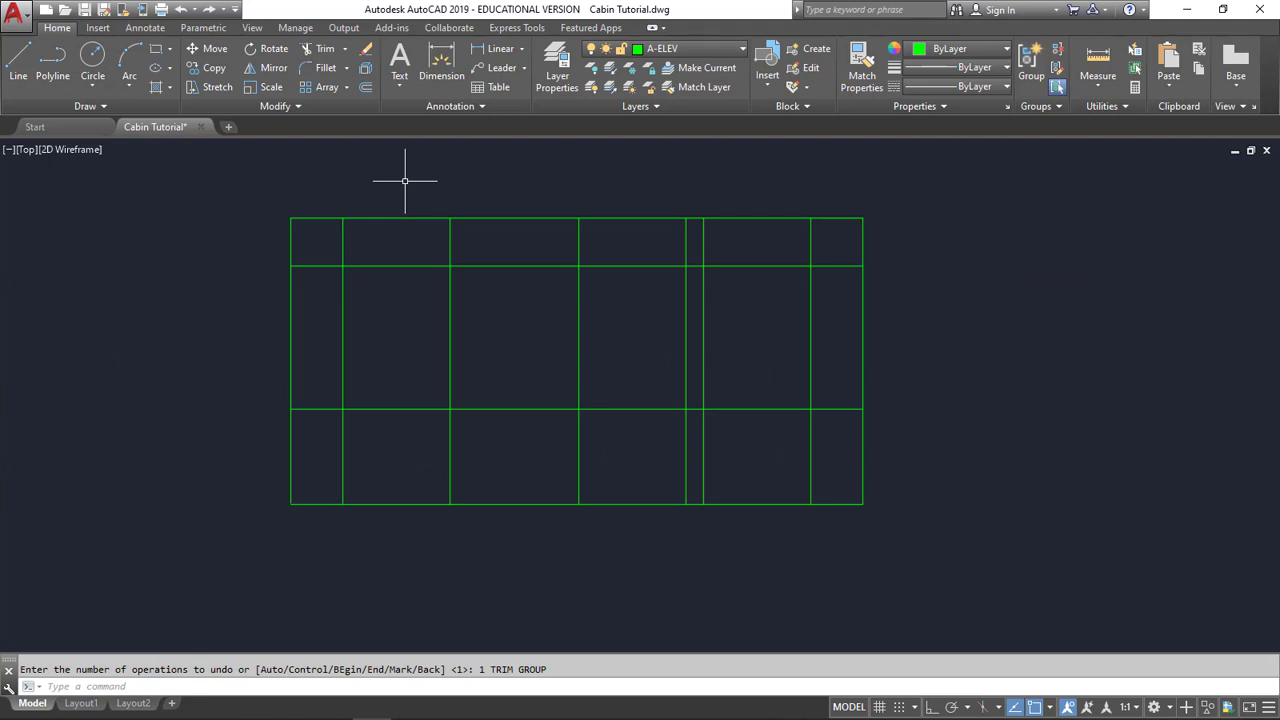
# Step: Trim the head and sill lines and jamb ends around the front elevation's door opening
pyautogui.click(316, 50)
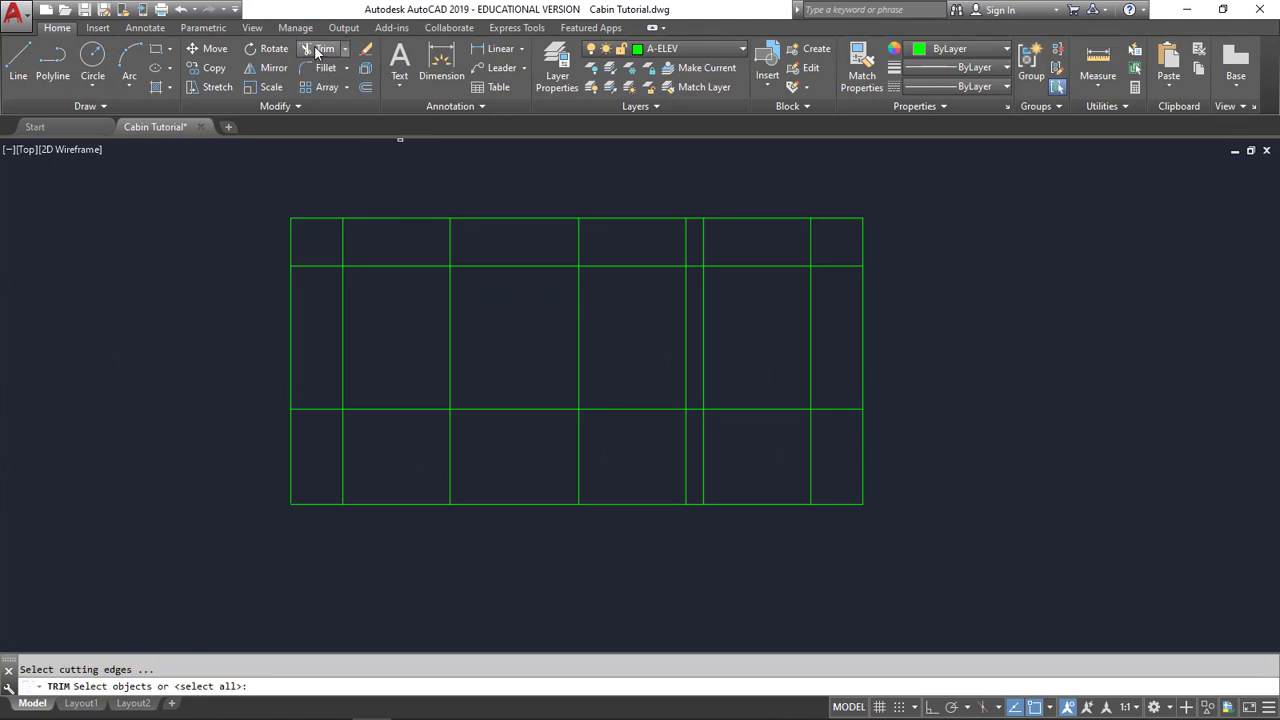
pyautogui.click(892, 519)
pyautogui.click(249, 190)
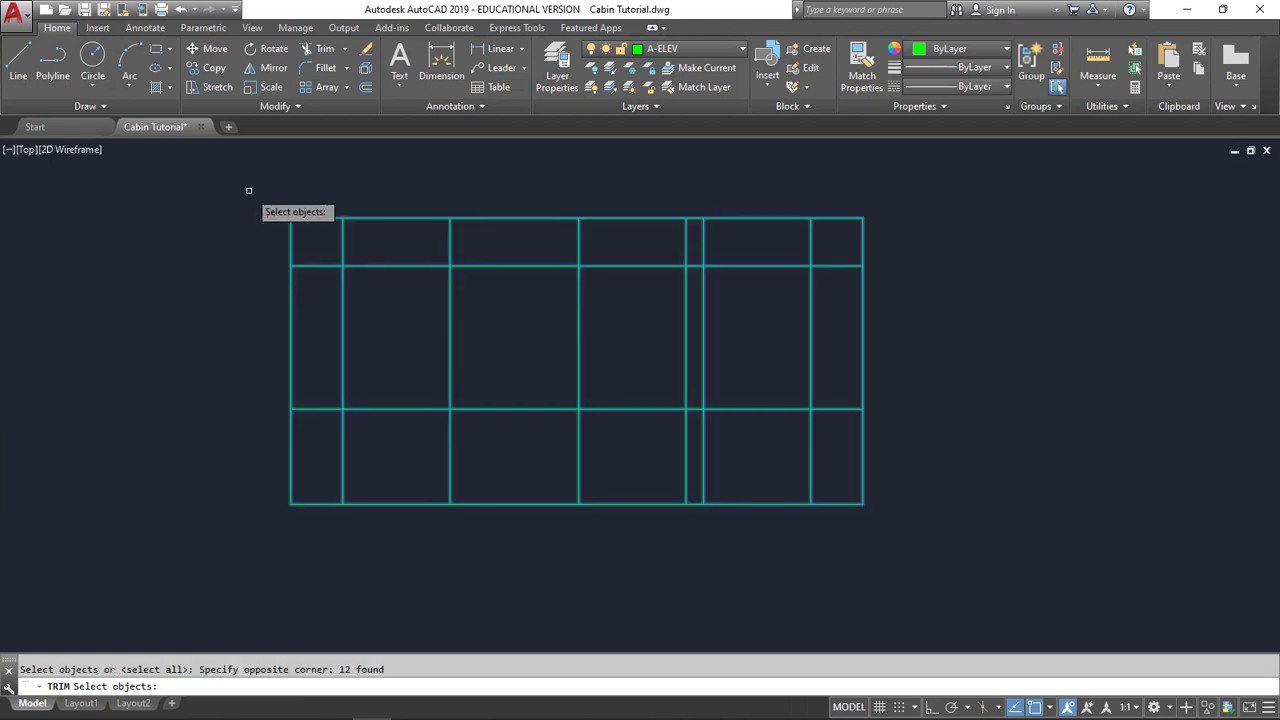
pyautogui.press('Return')
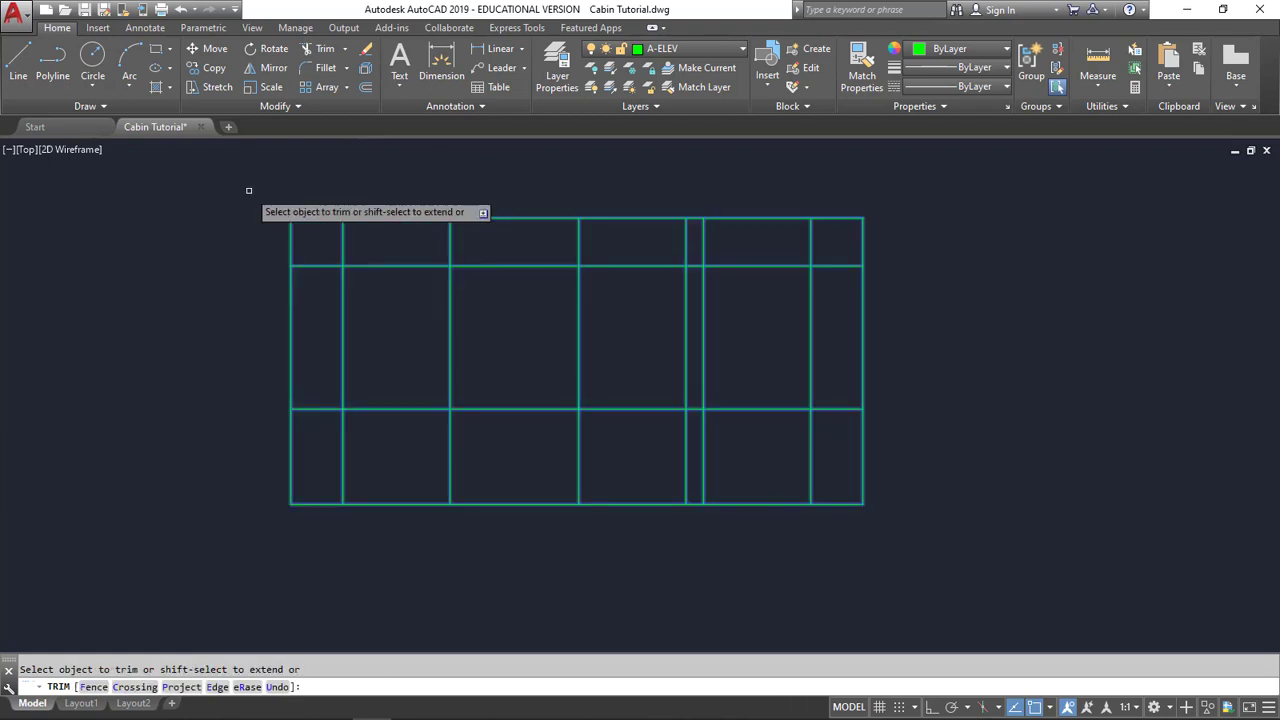
pyautogui.click(316, 265)
pyautogui.click(316, 408)
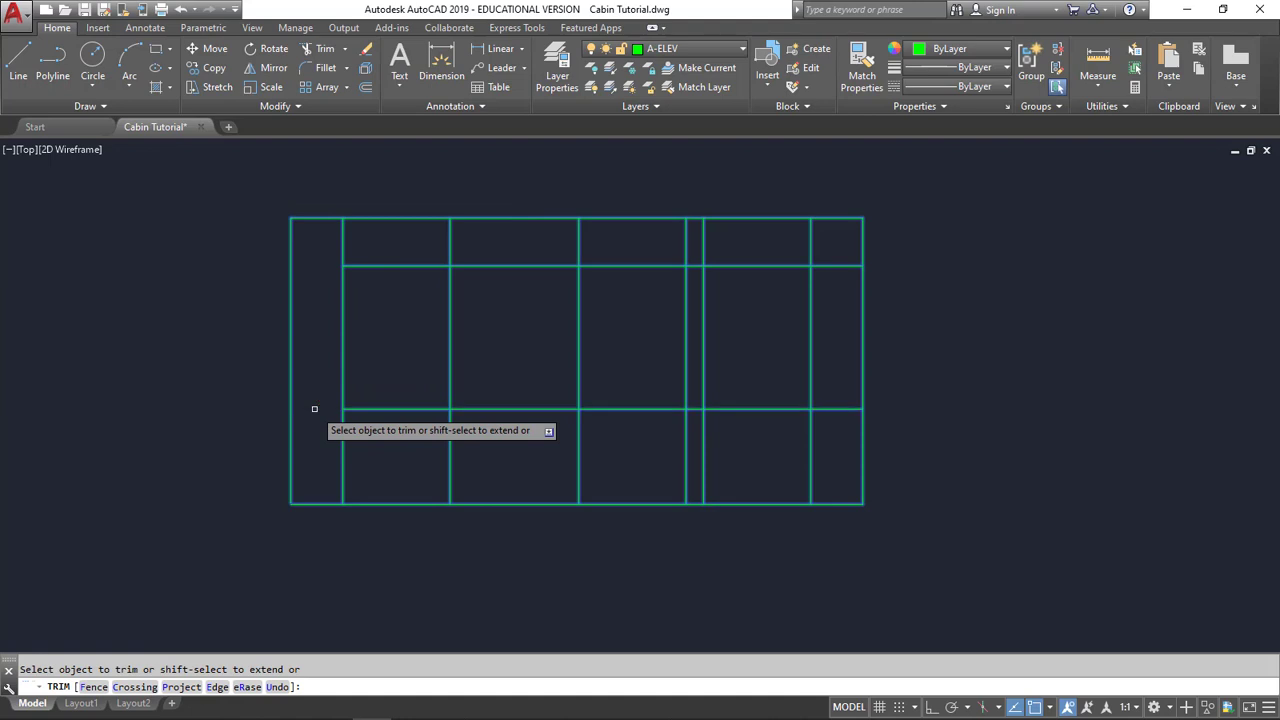
pyautogui.click(394, 409)
pyautogui.click(343, 242)
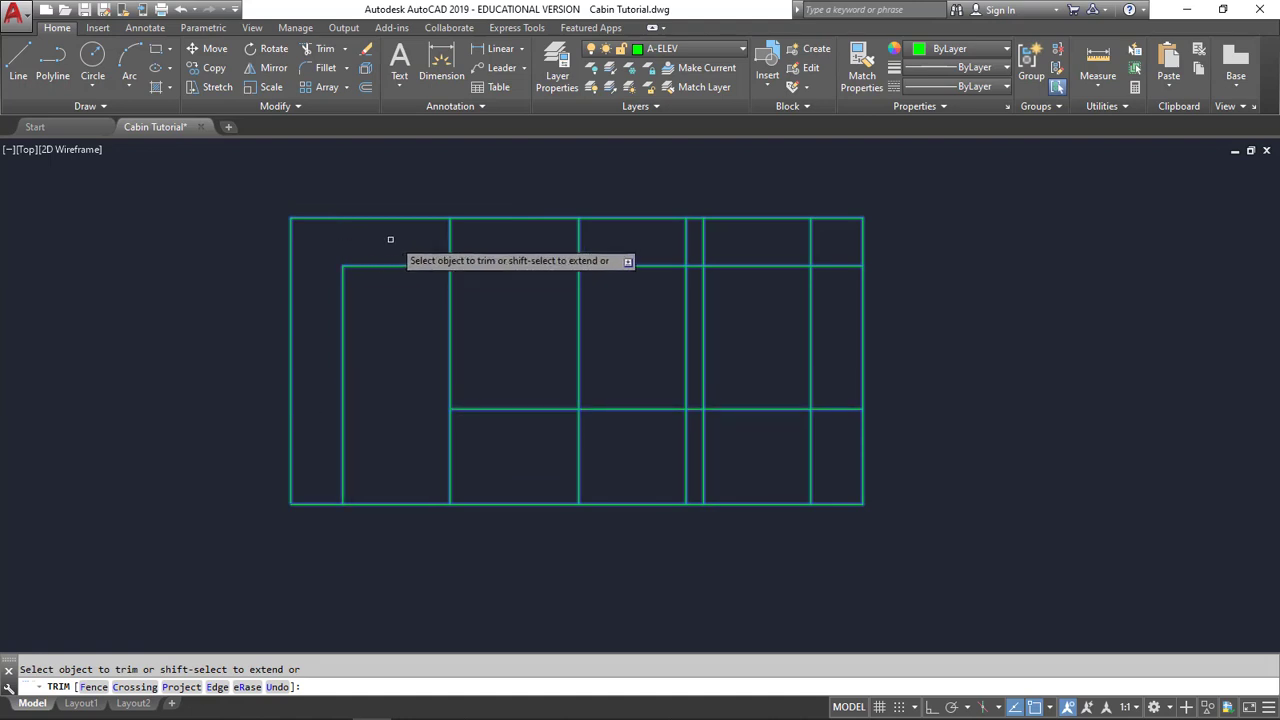
pyautogui.click(520, 409)
pyautogui.click(515, 268)
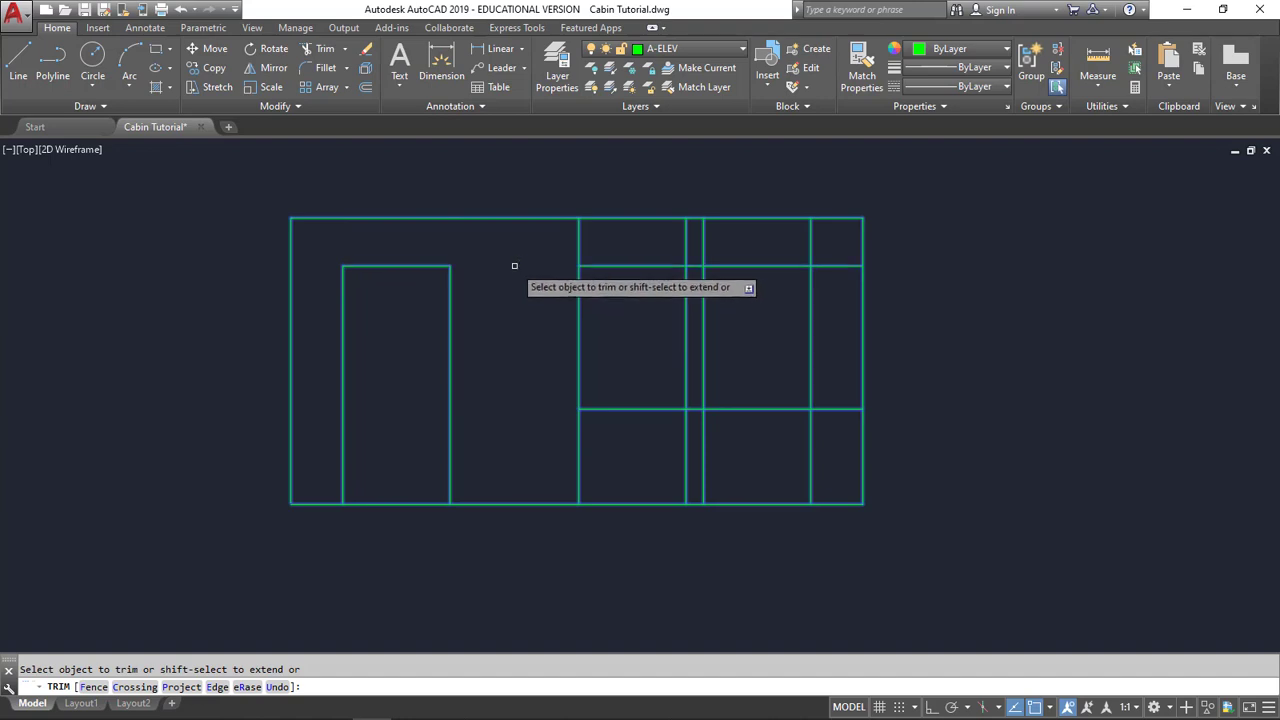
pyautogui.click(580, 241)
# Step: Trim the stubs and lines around the windows, leaving two separate window rectangles
pyautogui.click(686, 242)
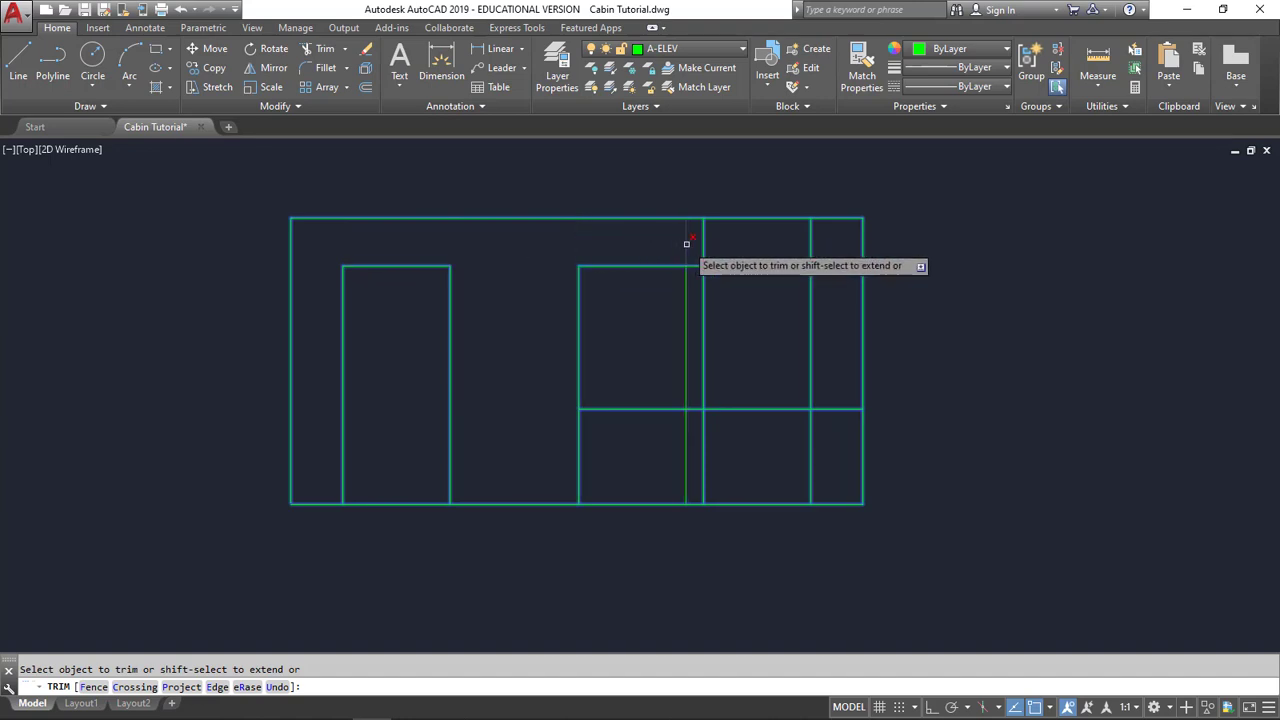
pyautogui.click(703, 241)
pyautogui.click(811, 238)
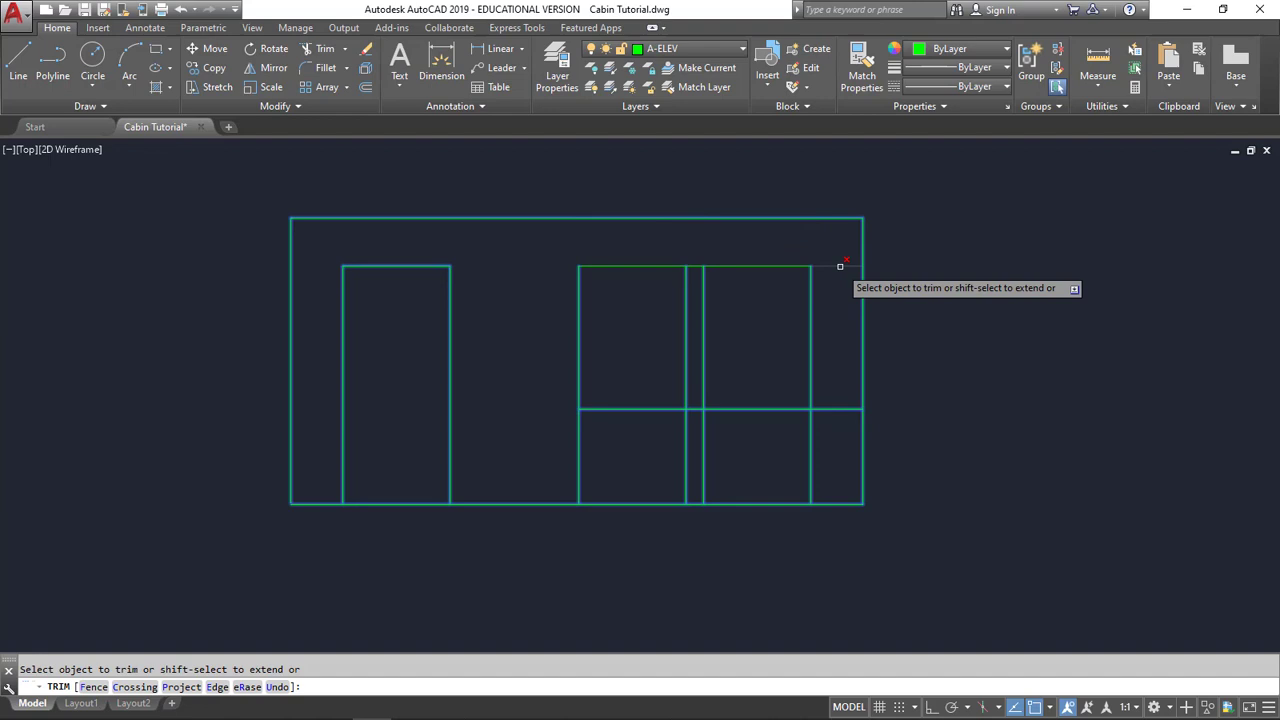
pyautogui.click(838, 266)
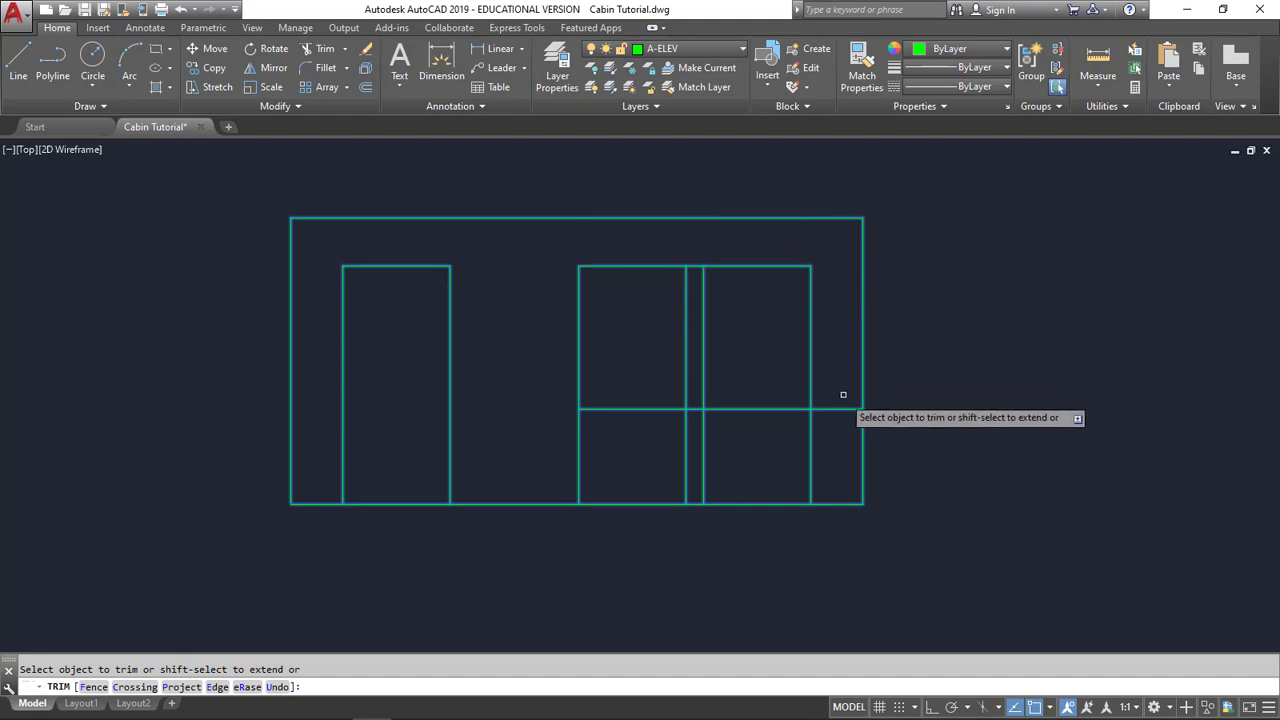
pyautogui.click(811, 449)
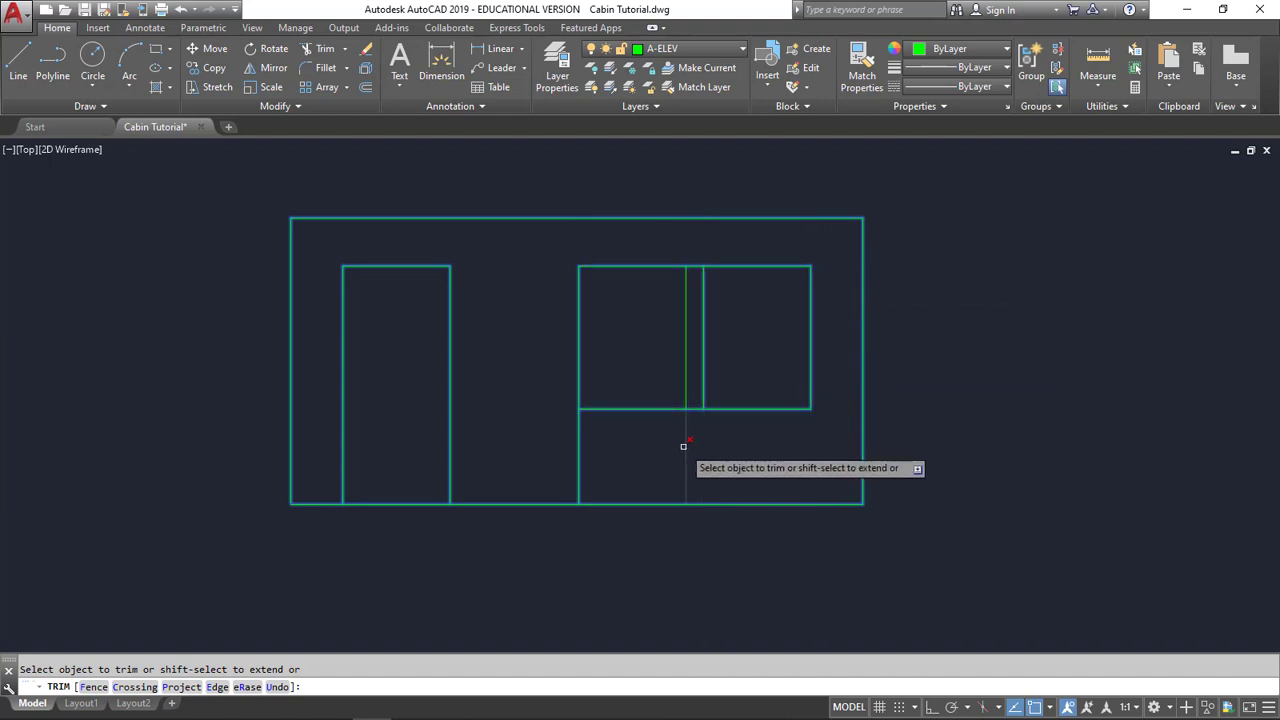
pyautogui.click(685, 445)
pyautogui.click(578, 438)
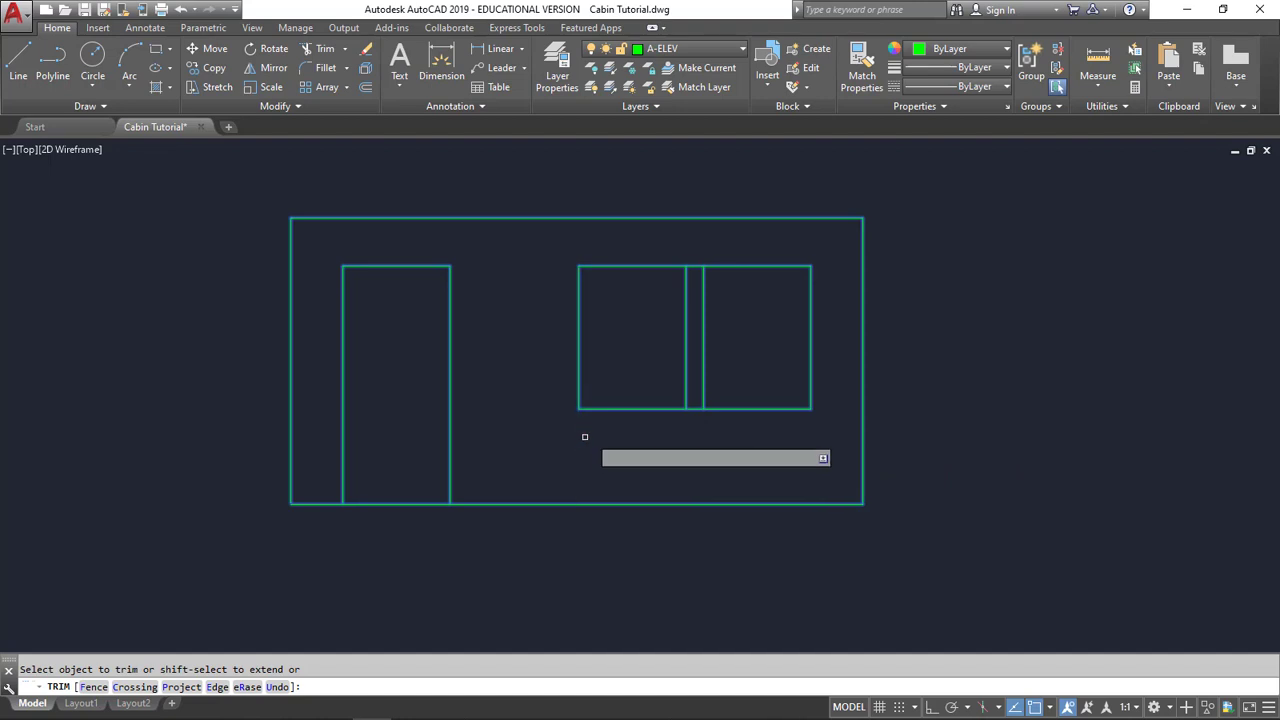
pyautogui.click(693, 408)
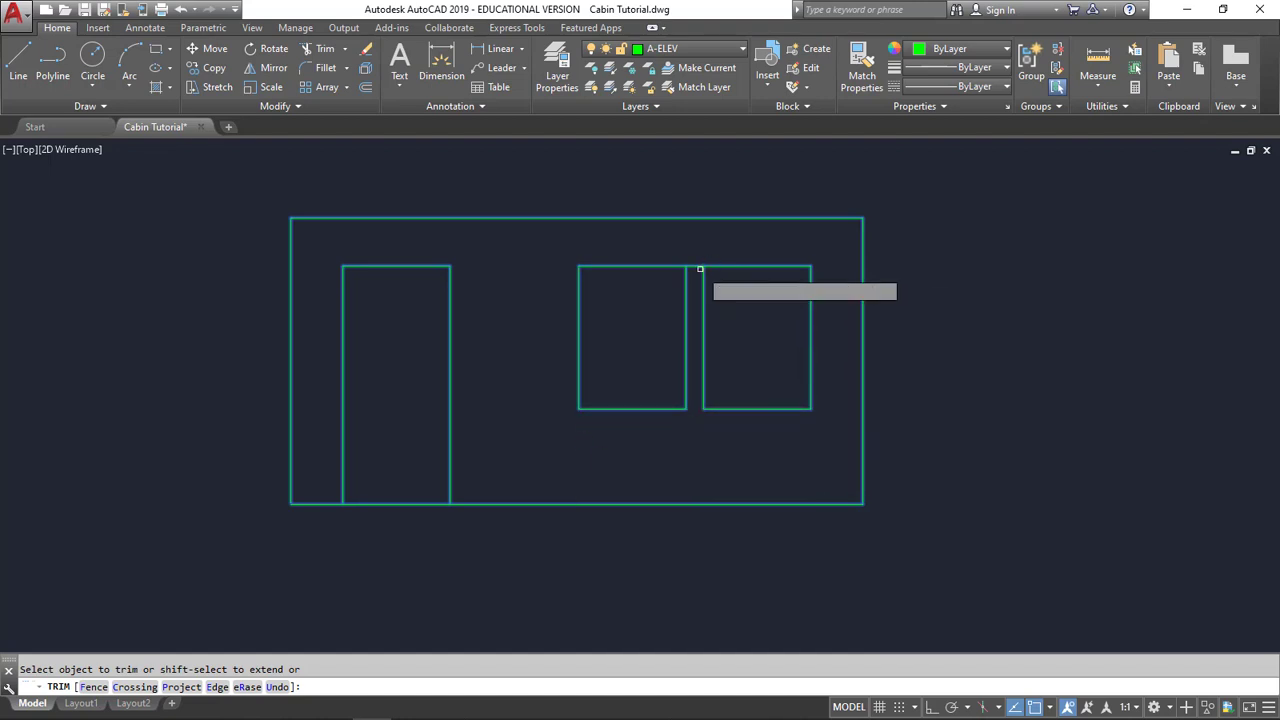
pyautogui.click(694, 266)
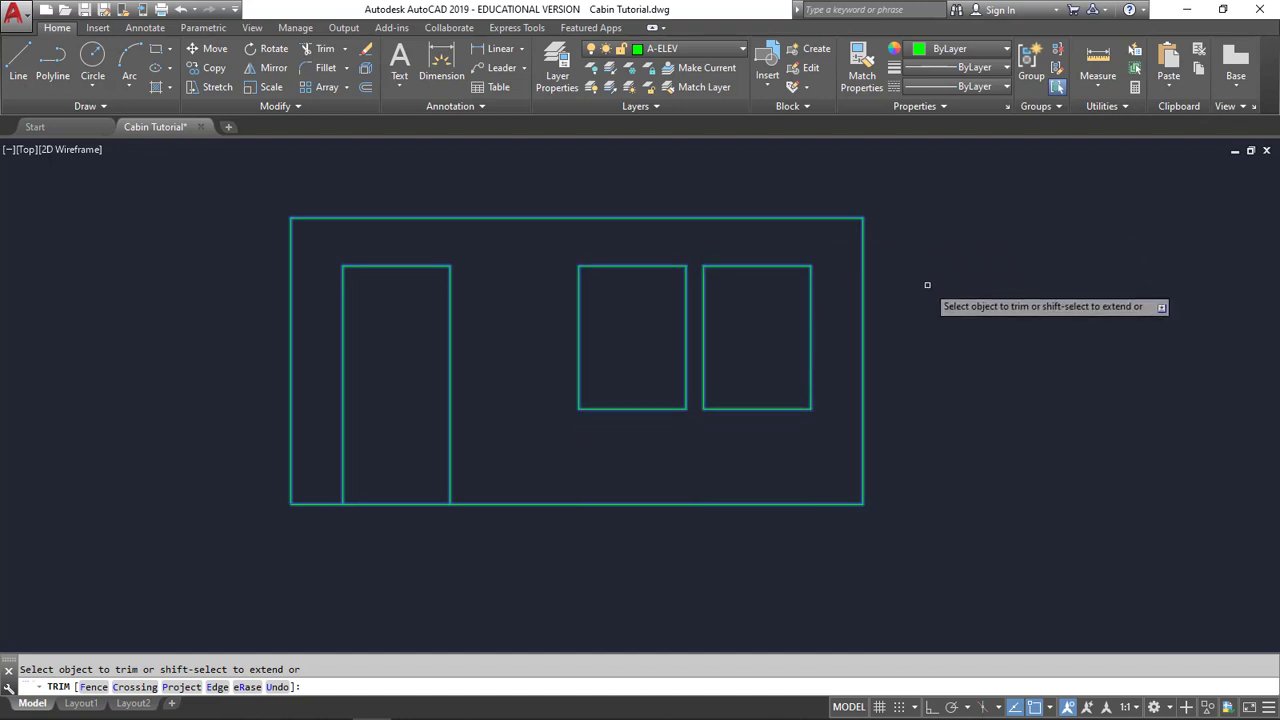
pyautogui.press('Escape')
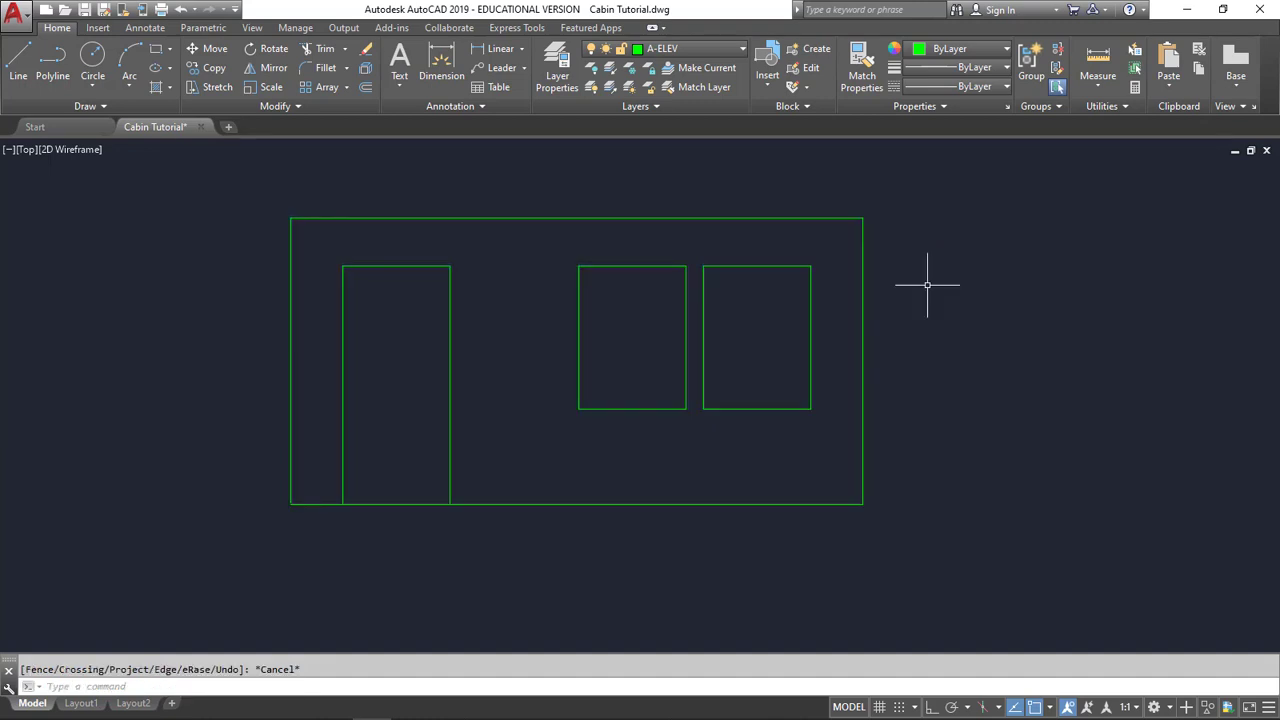
# Step: Start TRIM on the right elevation, selecting its lines as cutting edges
pyautogui.scroll(-1, 995, 296)
pyautogui.moveTo(1006, 300)
pyautogui.mouseDown(button='middle')
pyautogui.moveTo(697, 320)
pyautogui.moveTo(152, 314)
pyautogui.mouseUp(button='middle')
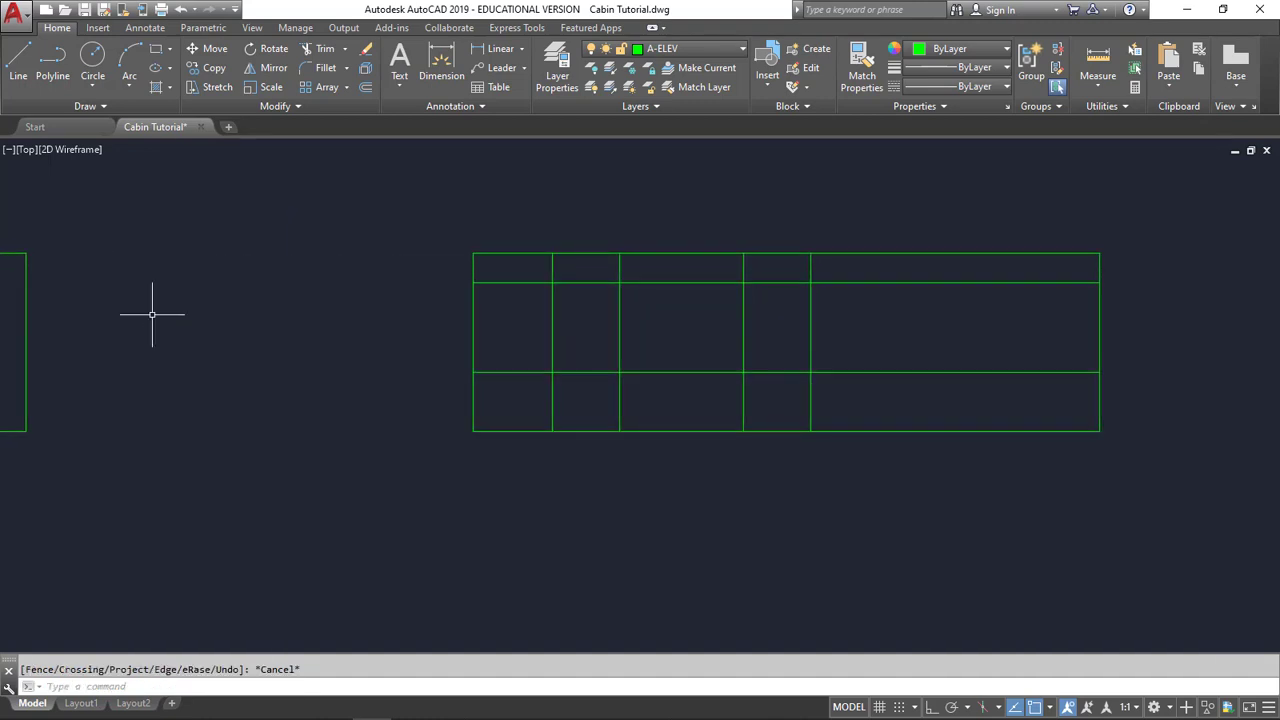
pyautogui.click(312, 55)
pyautogui.click(1133, 449)
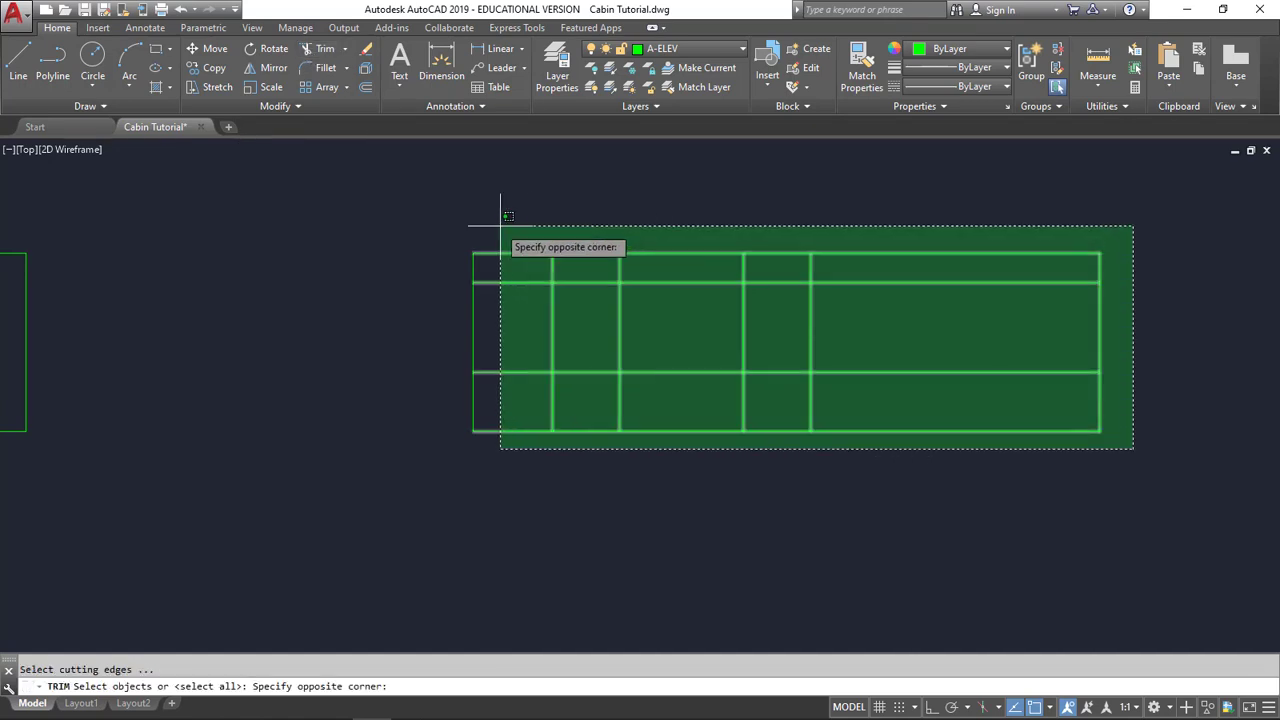
pyautogui.click(407, 212)
pyautogui.press('Return')
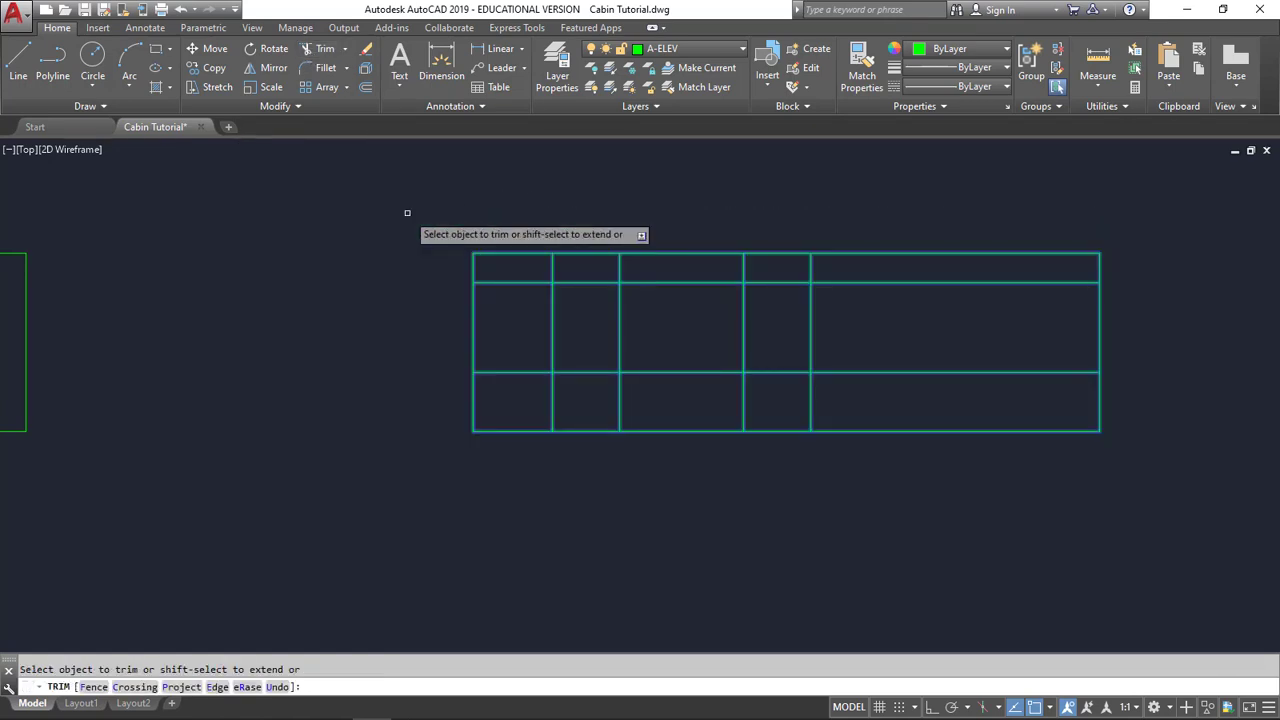
# Step: Trim the extra head, jamb and sill segments around the left window opening
pyautogui.click(520, 282)
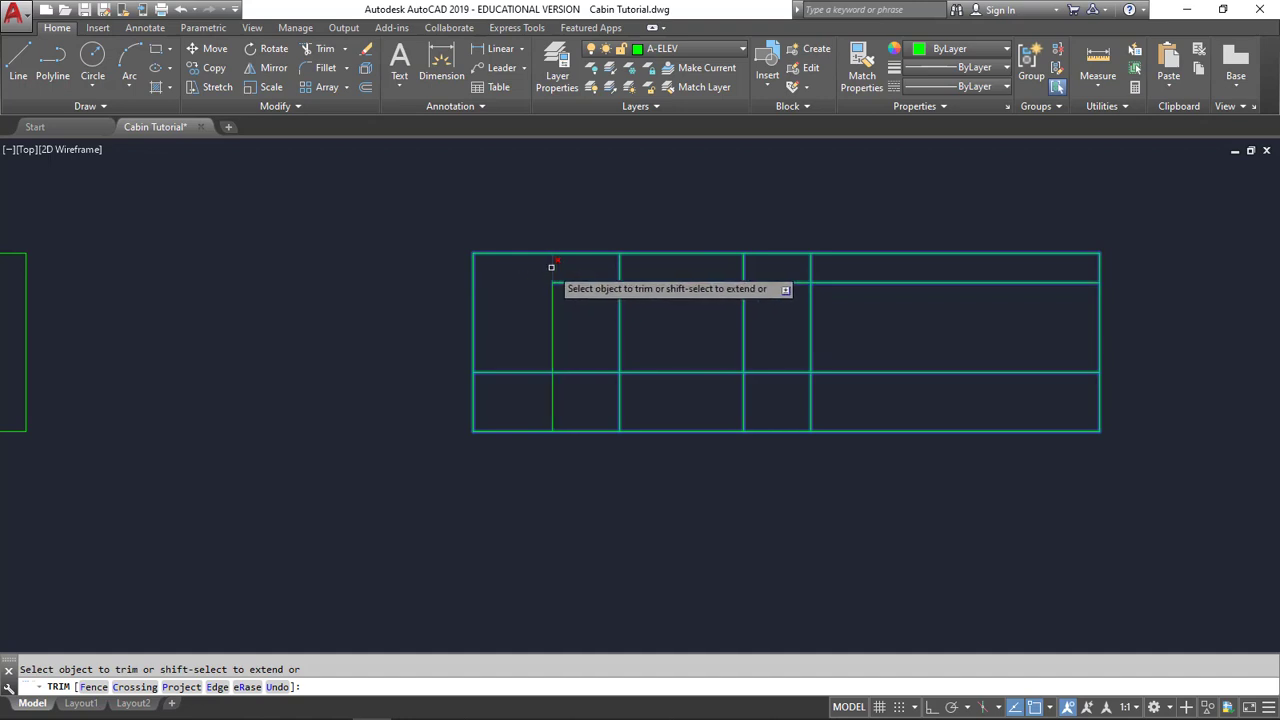
pyautogui.click(552, 267)
pyautogui.click(617, 267)
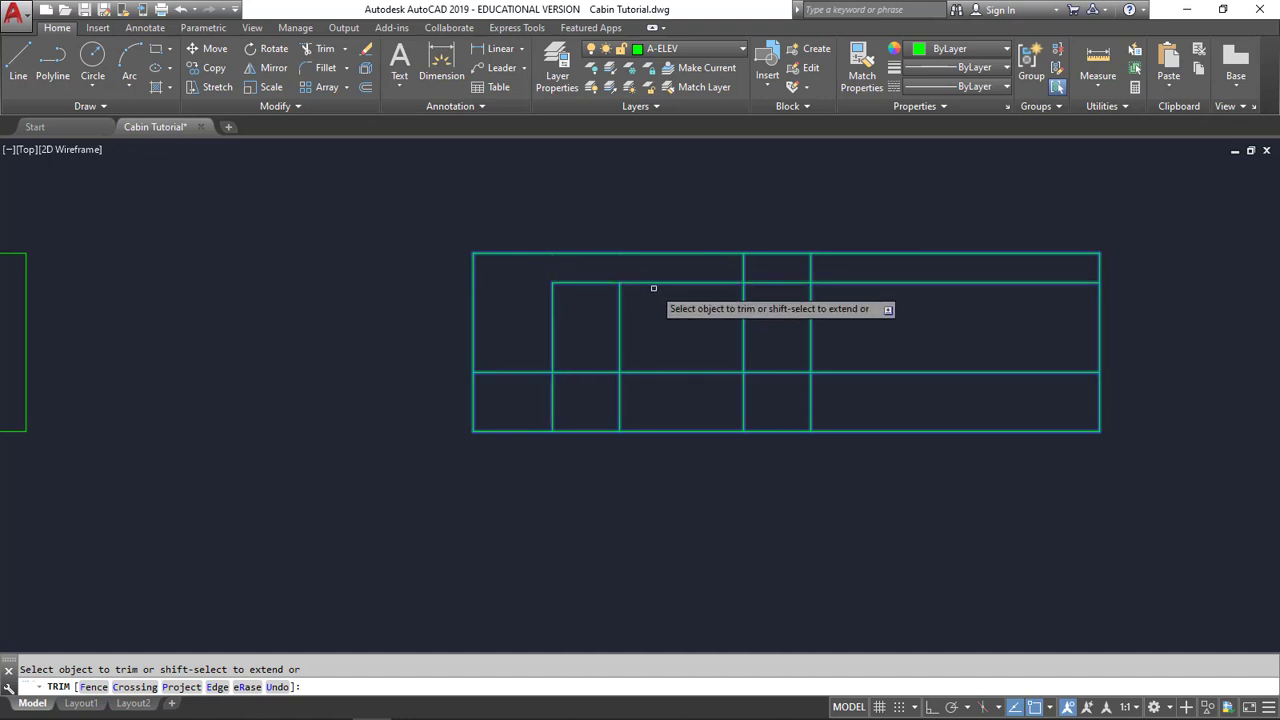
pyautogui.click(654, 283)
pyautogui.click(664, 371)
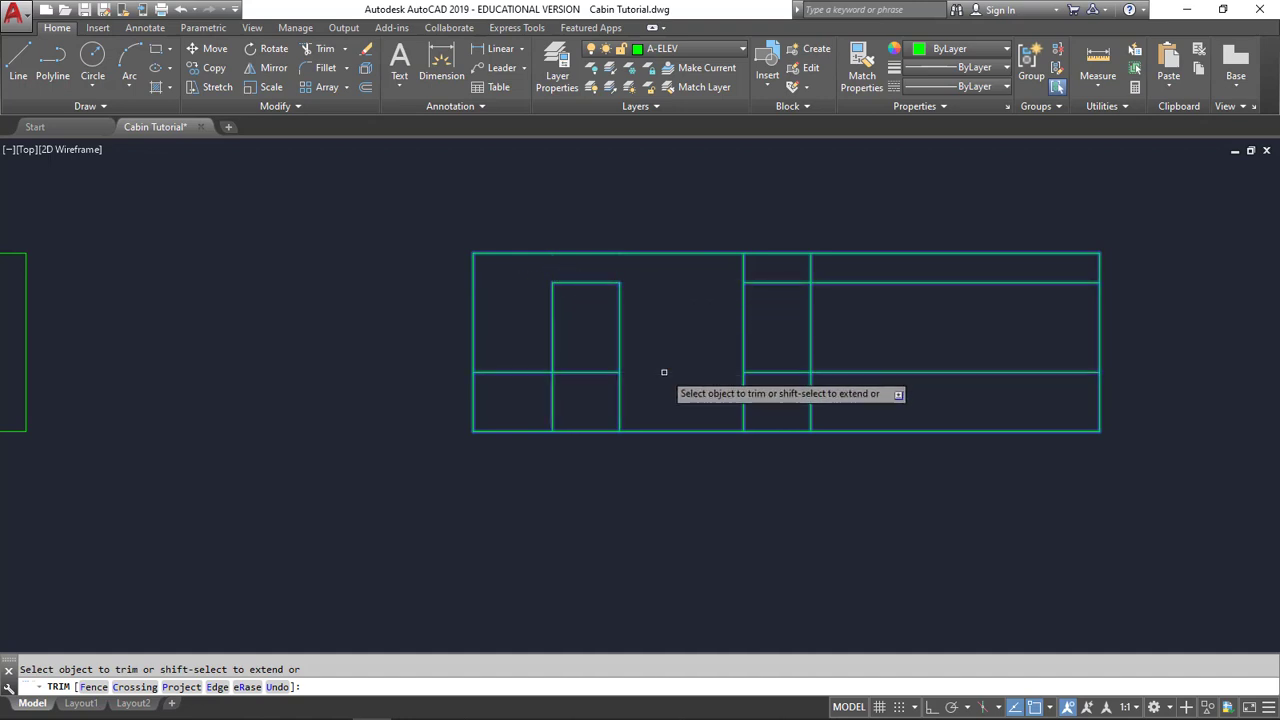
pyautogui.click(620, 396)
pyautogui.click(553, 396)
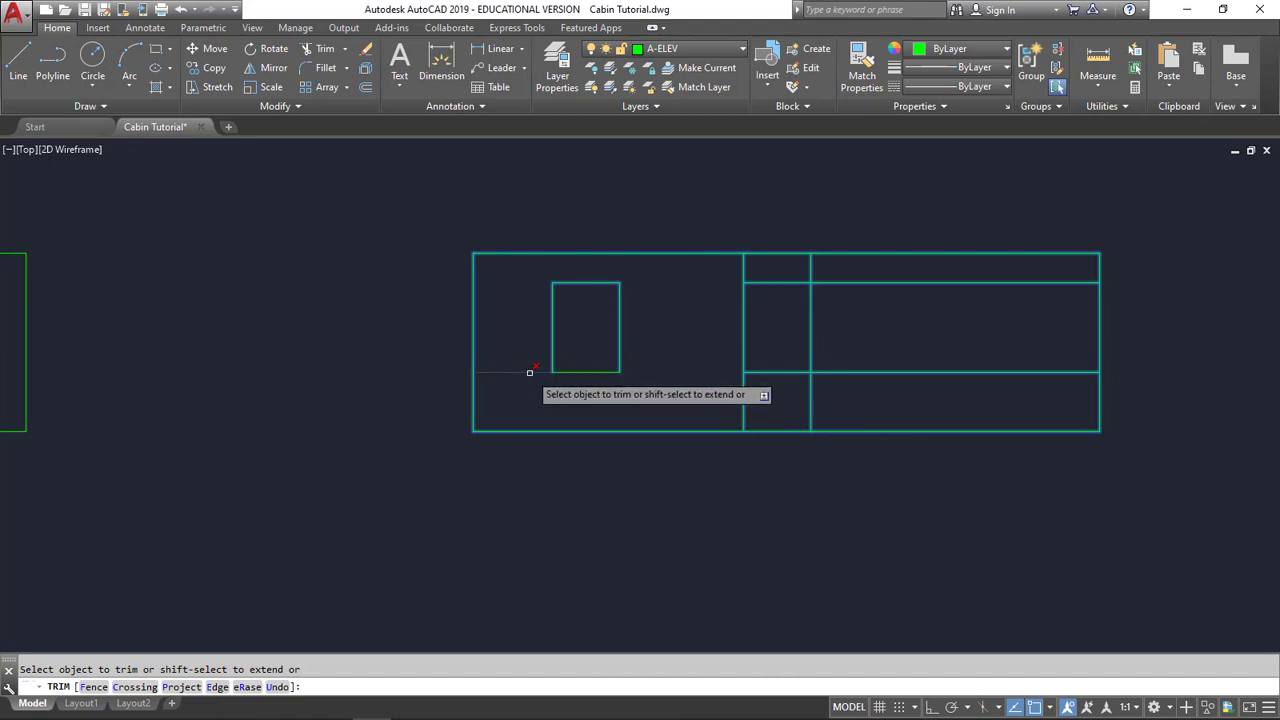
pyautogui.click(528, 371)
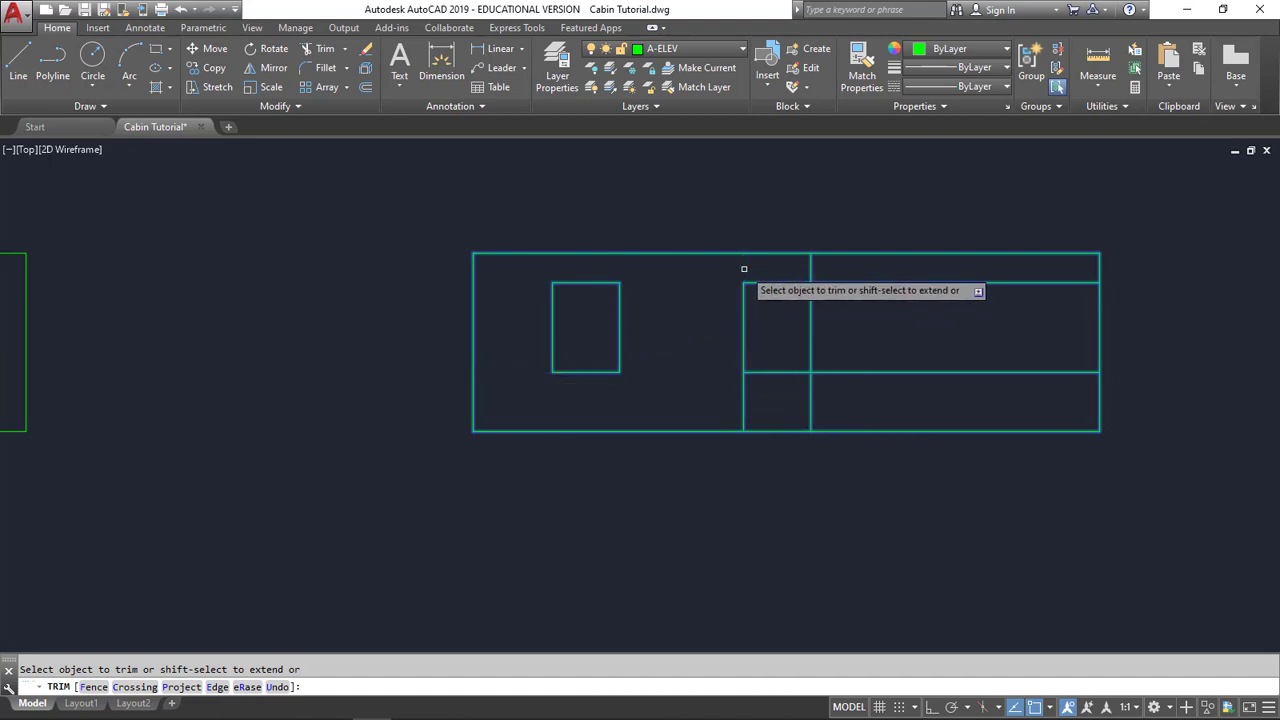
# Step: Trim the leftover lines around the second window, then zoom out to both elevations
pyautogui.click(826, 282)
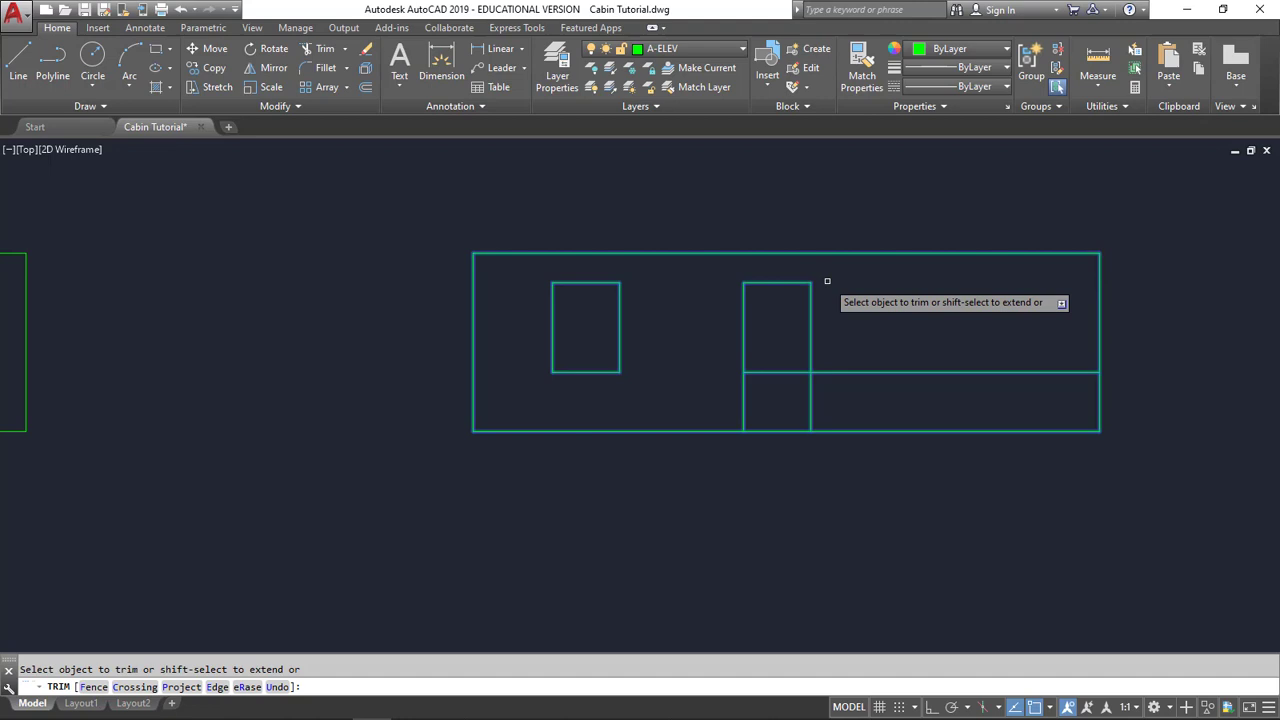
pyautogui.click(833, 372)
pyautogui.click(811, 398)
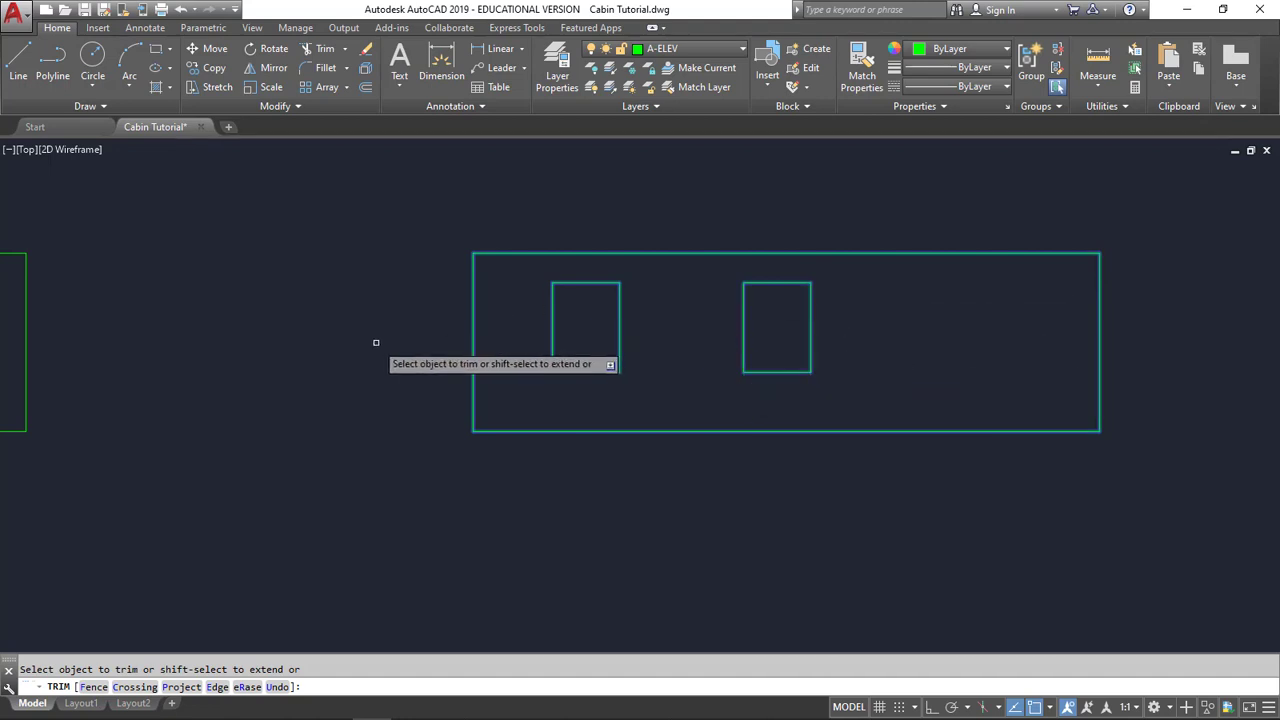
pyautogui.press('Escape')
pyautogui.scroll(-2, 378, 342)
pyautogui.moveTo(378, 342)
pyautogui.mouseDown(button='middle')
pyautogui.moveTo(380, 331)
pyautogui.moveTo(698, 307)
pyautogui.mouseUp(button='middle')
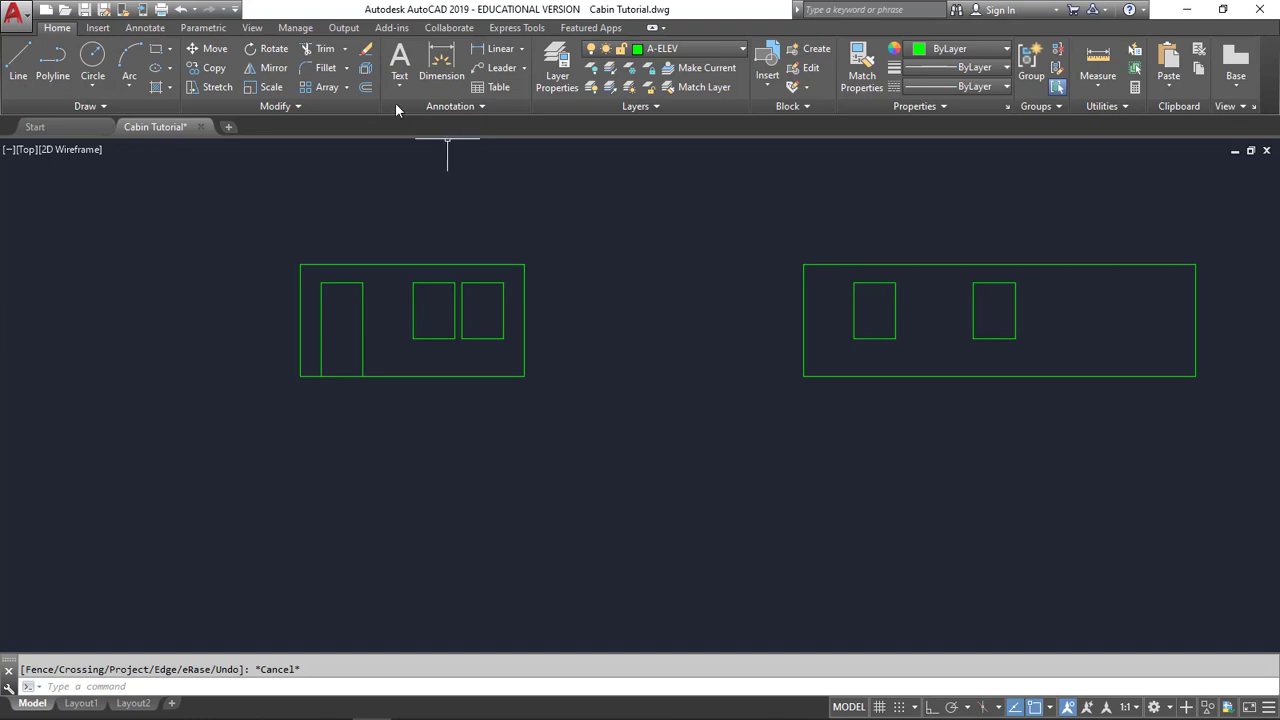
# Step: Offset the front door's left, top and right edges outward by 3.5 inches
pyautogui.click(366, 91)
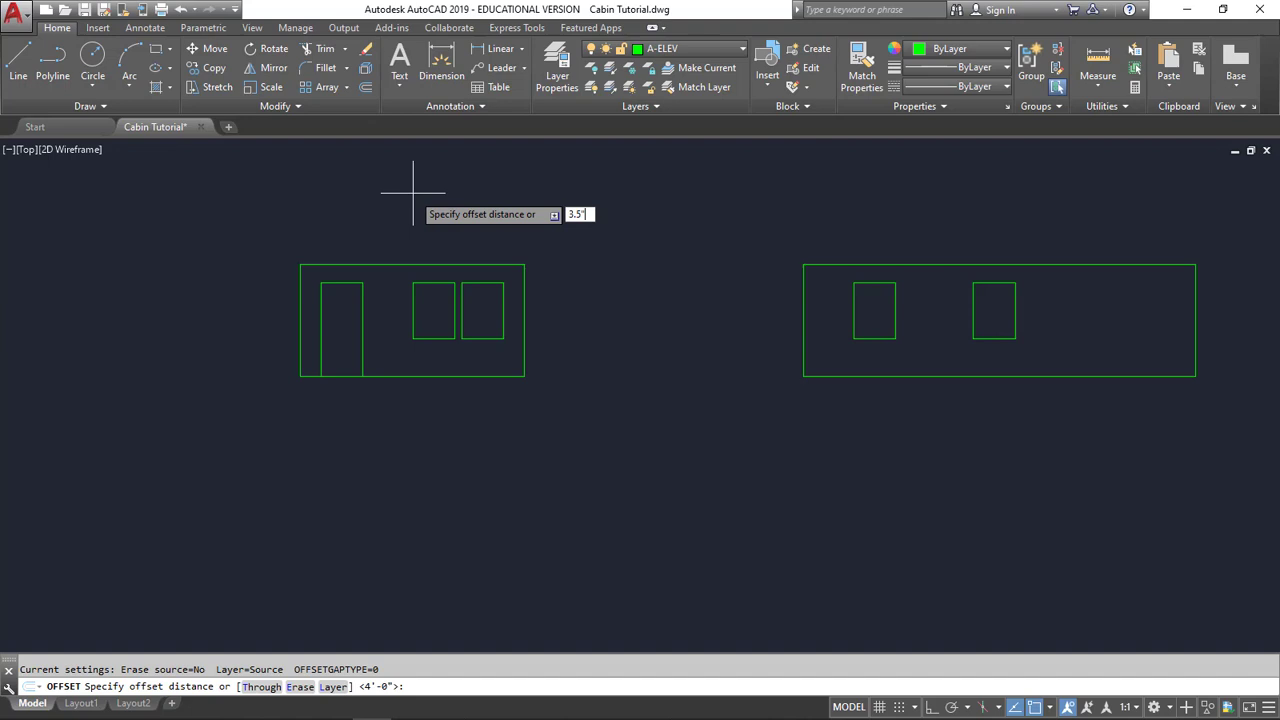
pyautogui.press('Return')
pyautogui.click(320, 298)
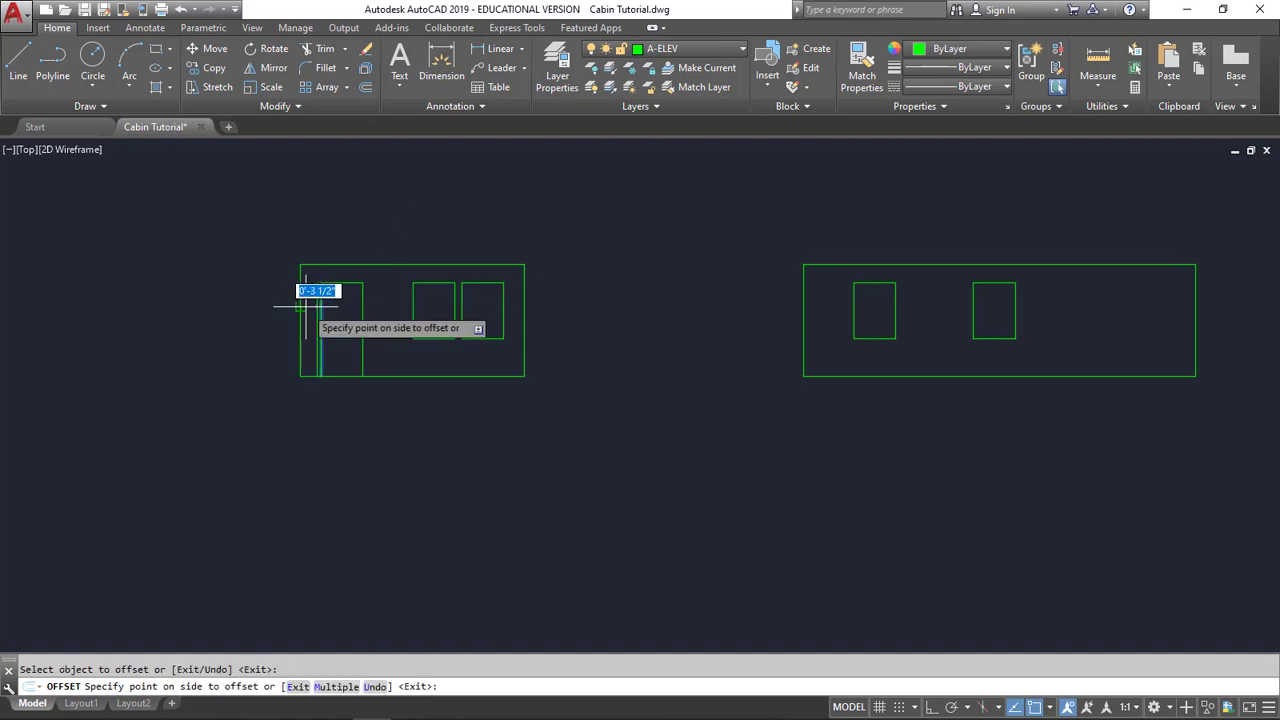
pyautogui.click(306, 305)
pyautogui.click(335, 284)
pyautogui.click(335, 272)
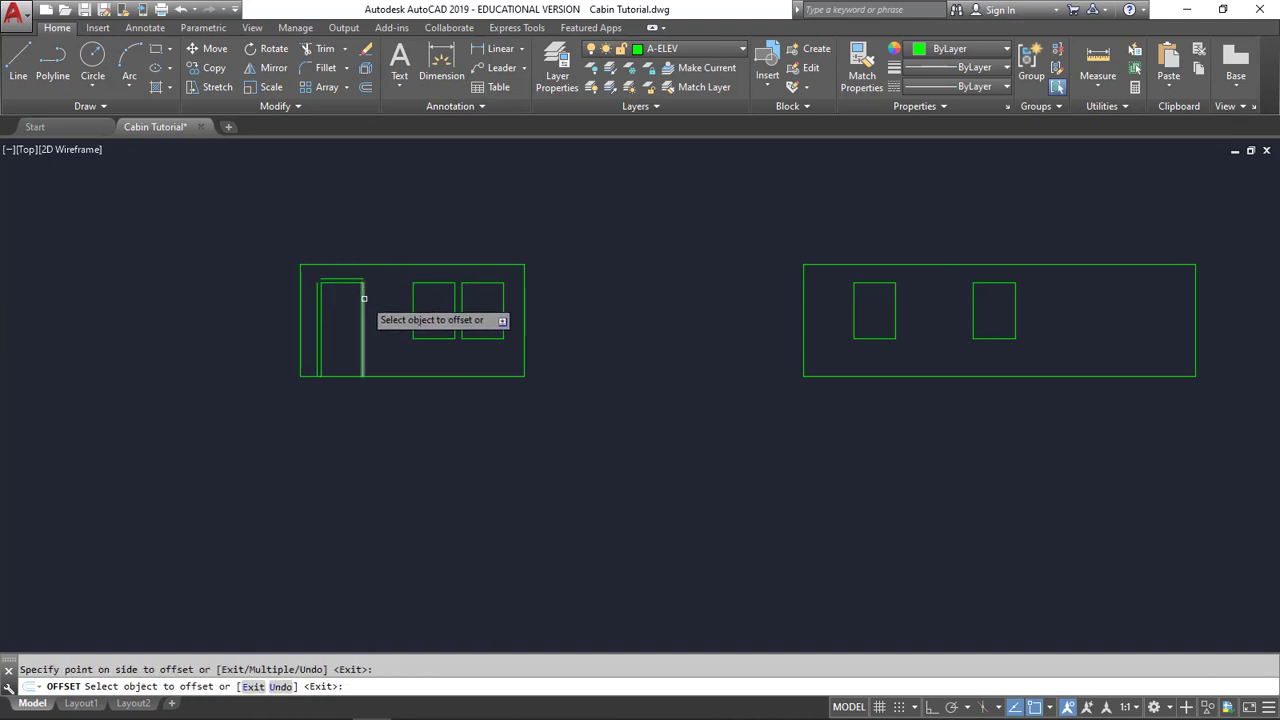
pyautogui.click(364, 298)
pyautogui.click(385, 300)
# Step: Offset the front double window's top, right and bottom edges outward by 3.5 inches
pyautogui.click(430, 283)
pyautogui.click(430, 262)
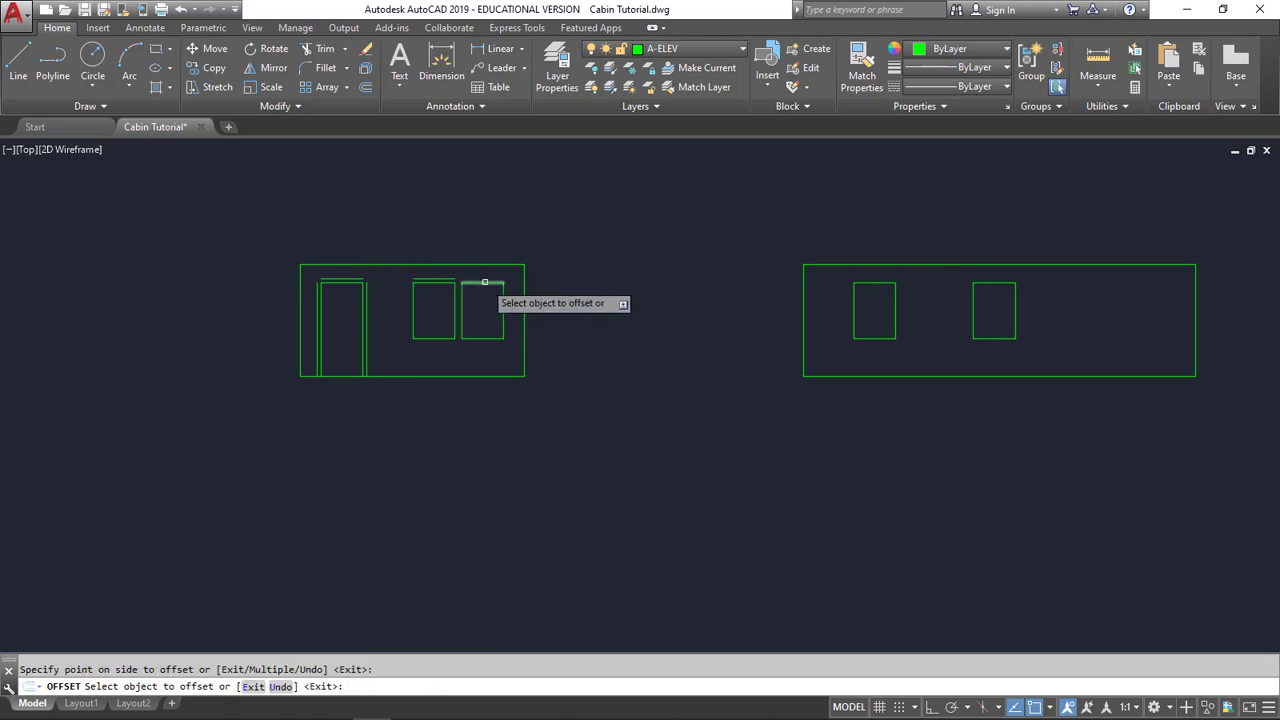
pyautogui.click(484, 282)
pyautogui.click(481, 263)
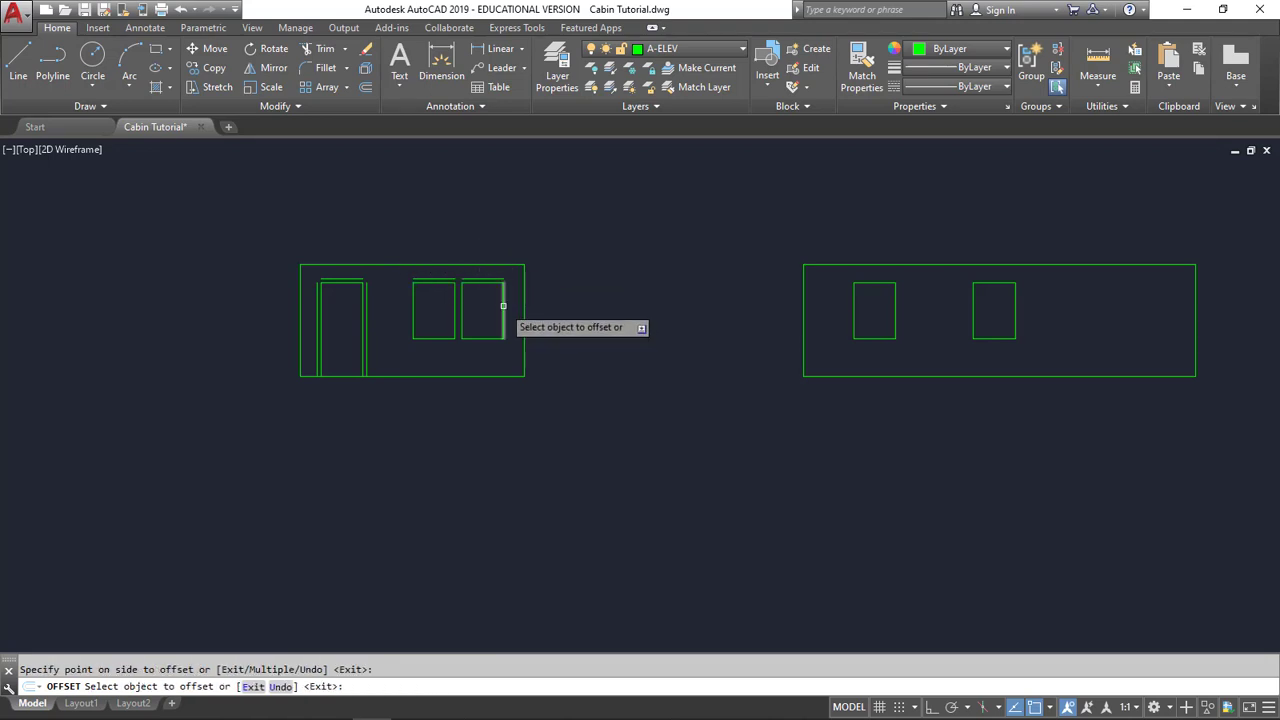
pyautogui.click(503, 306)
pyautogui.click(511, 303)
pyautogui.click(491, 339)
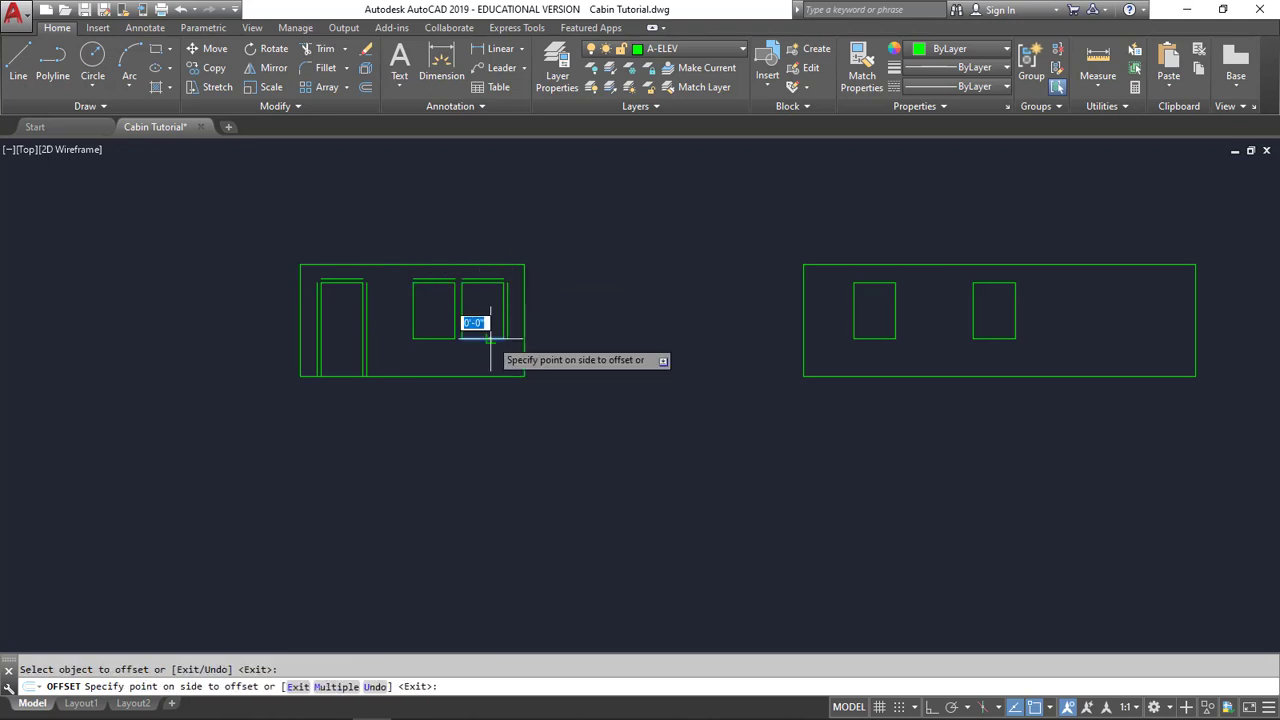
pyautogui.click(470, 352)
pyautogui.click(439, 339)
pyautogui.click(438, 356)
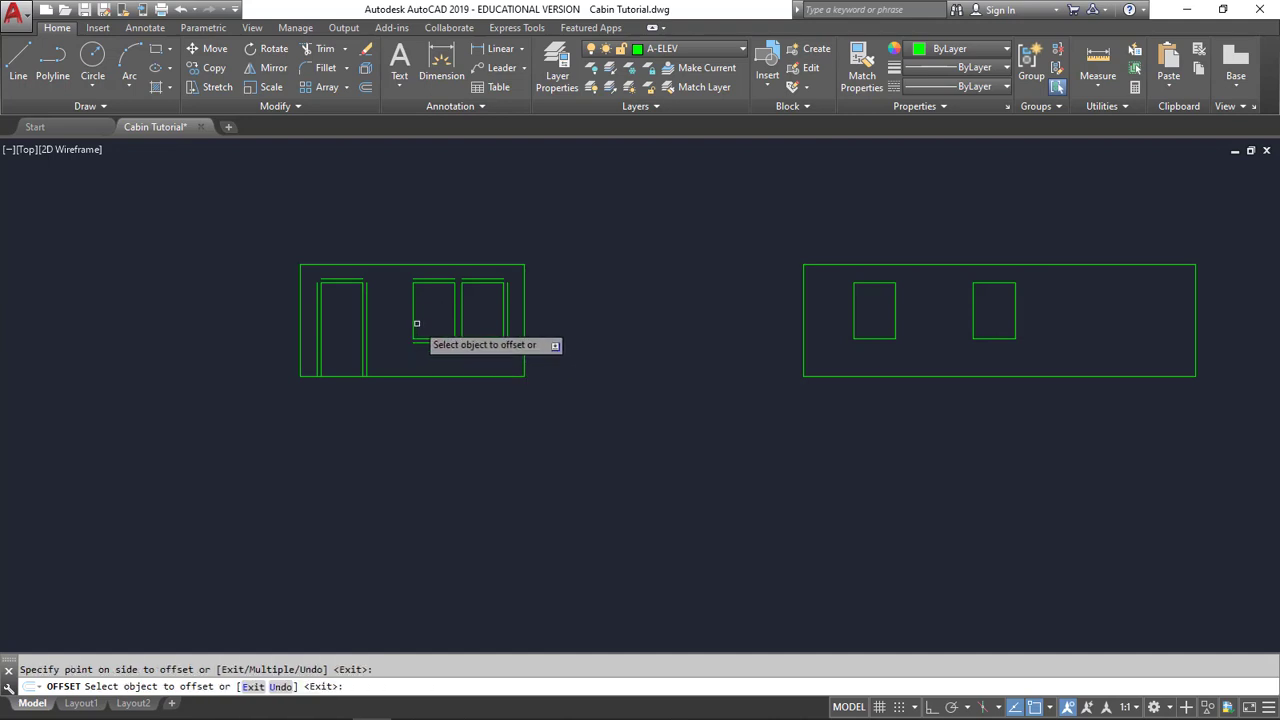
# Step: Offset all four edges of the right elevation's left window outward by 3.5 inches
pyautogui.moveTo(749, 309); pyautogui.dragTo(418, 310, button='middle')
pyautogui.scroll(3, 439, 314)
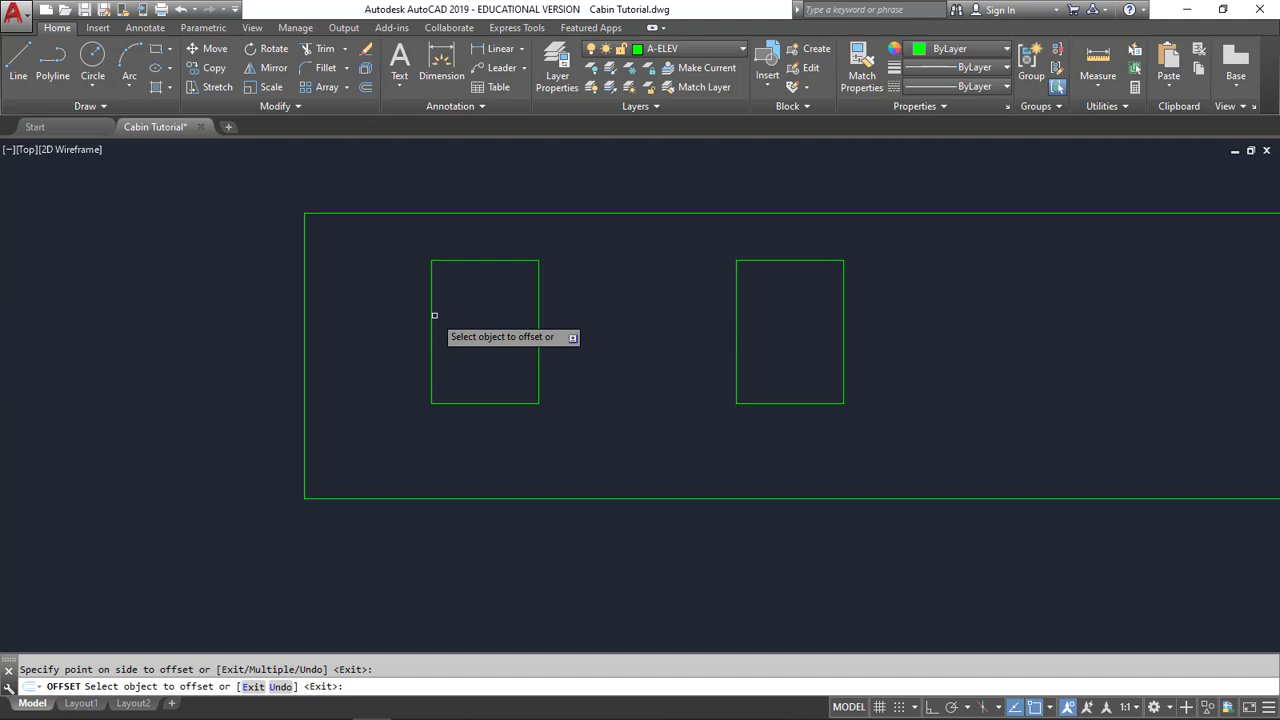
pyautogui.click(431, 314)
pyautogui.click(425, 252)
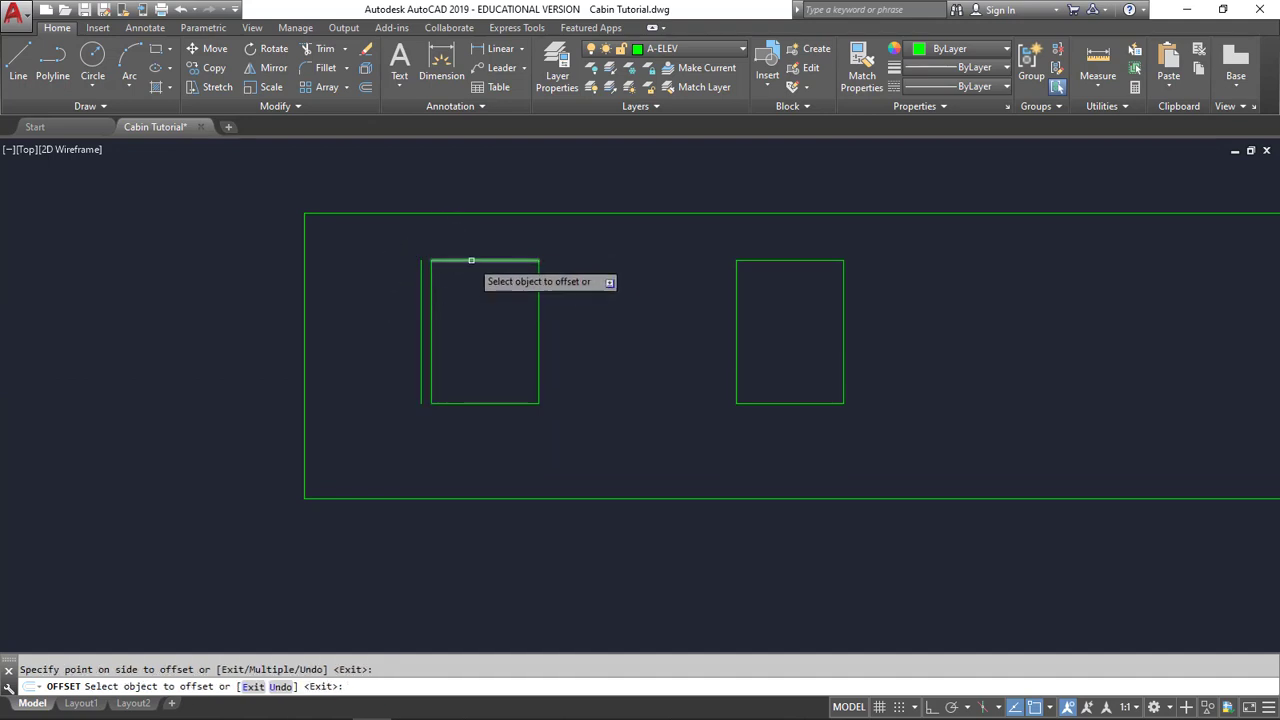
pyautogui.click(476, 261)
pyautogui.click(466, 250)
pyautogui.click(538, 314)
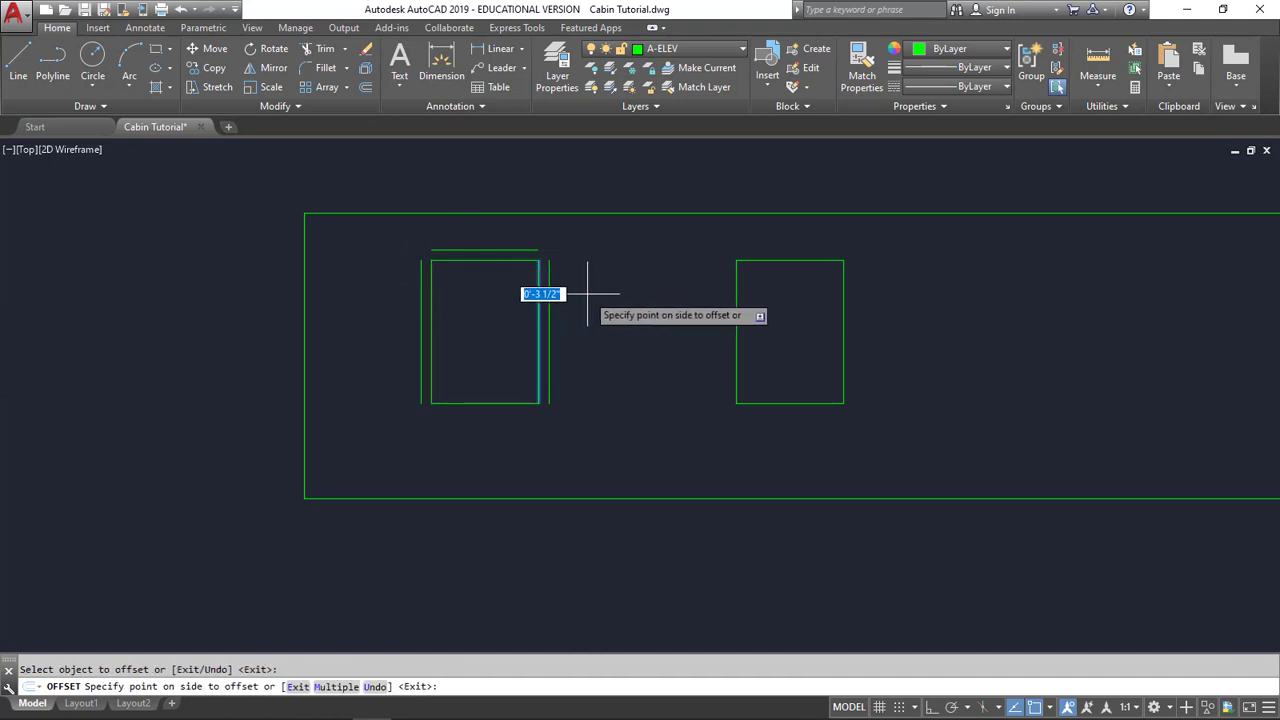
pyautogui.click(589, 288)
pyautogui.click(510, 404)
pyautogui.click(490, 424)
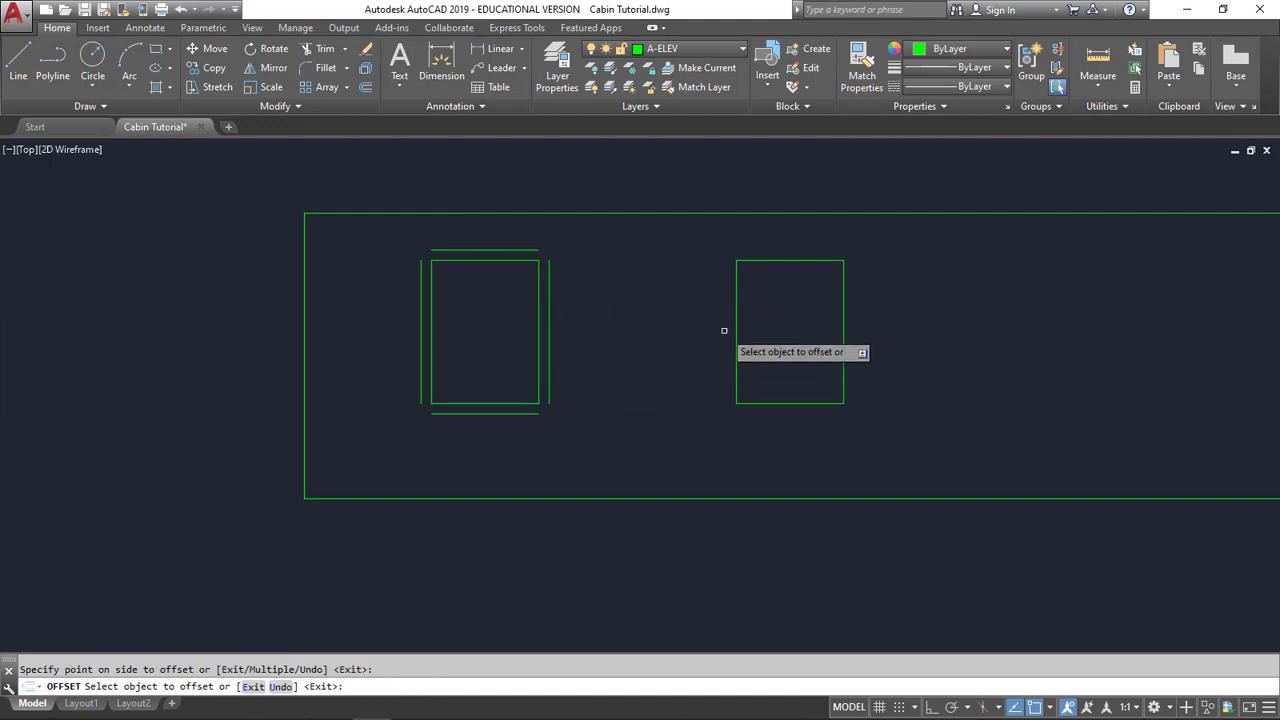
# Step: Offset all four edges of the right elevation's right window outward by 3.5 inches
pyautogui.click(737, 342)
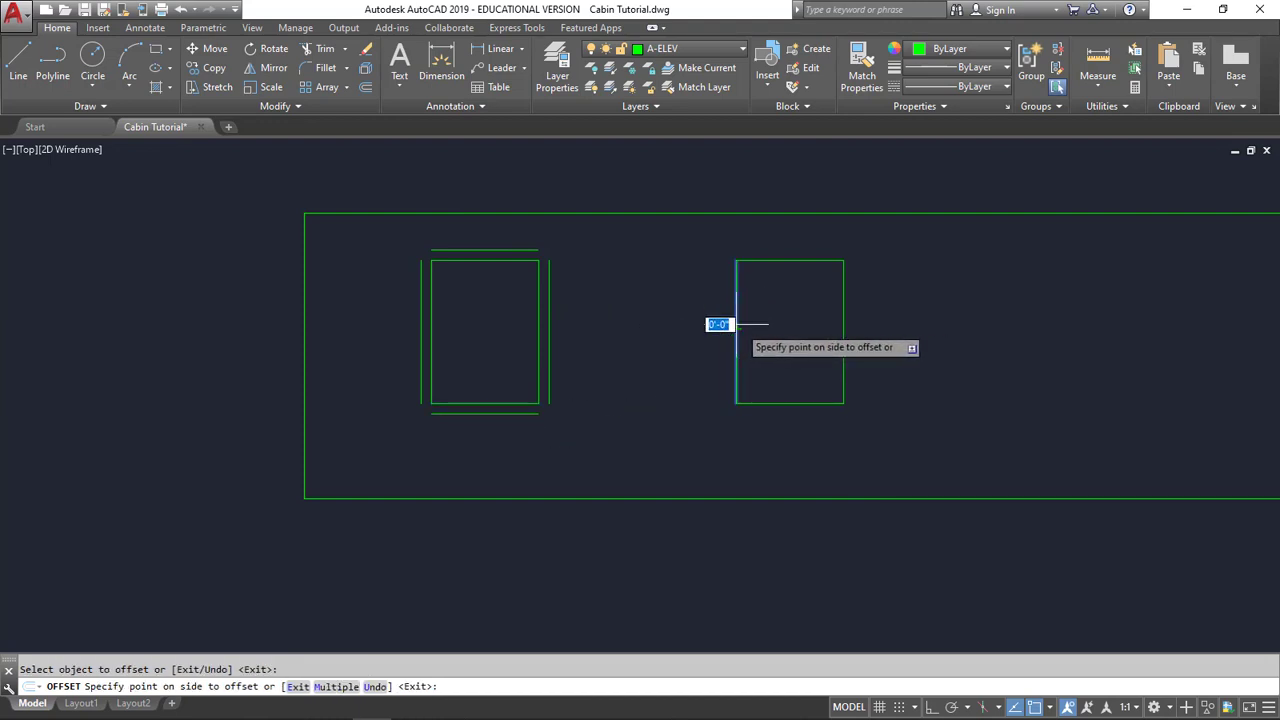
pyautogui.click(688, 323)
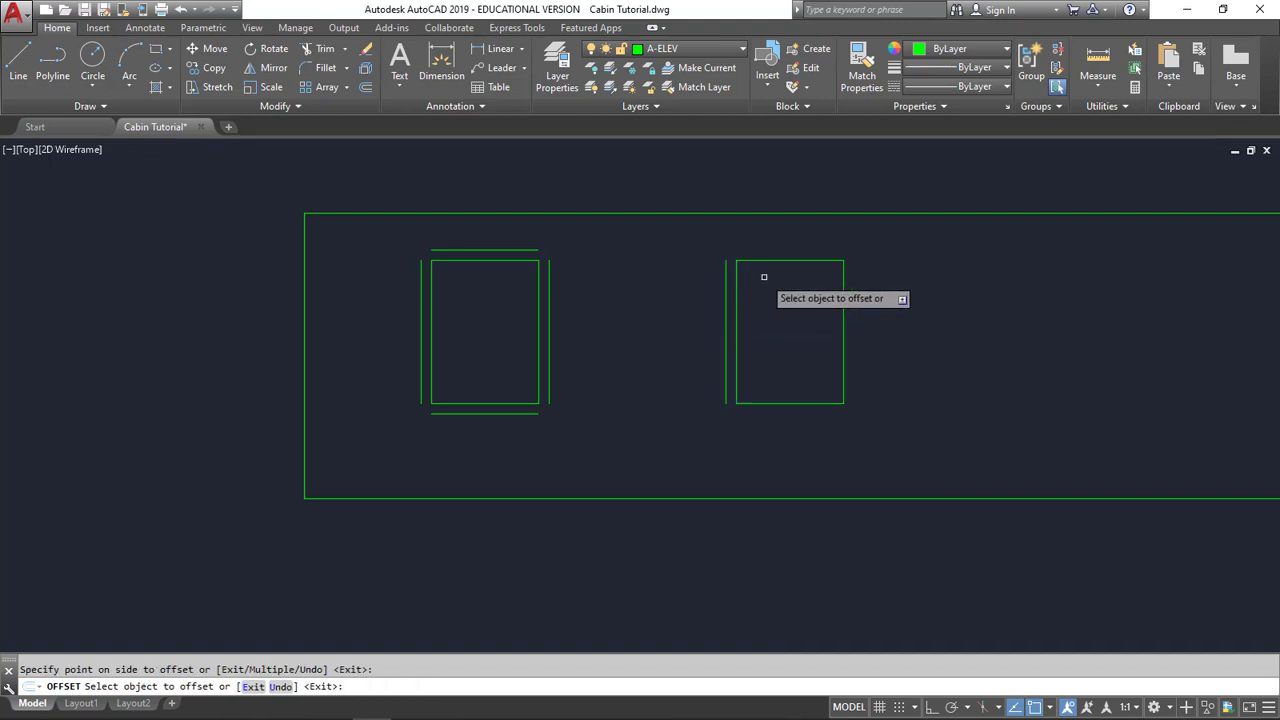
pyautogui.click(777, 261)
pyautogui.click(795, 242)
pyautogui.click(843, 277)
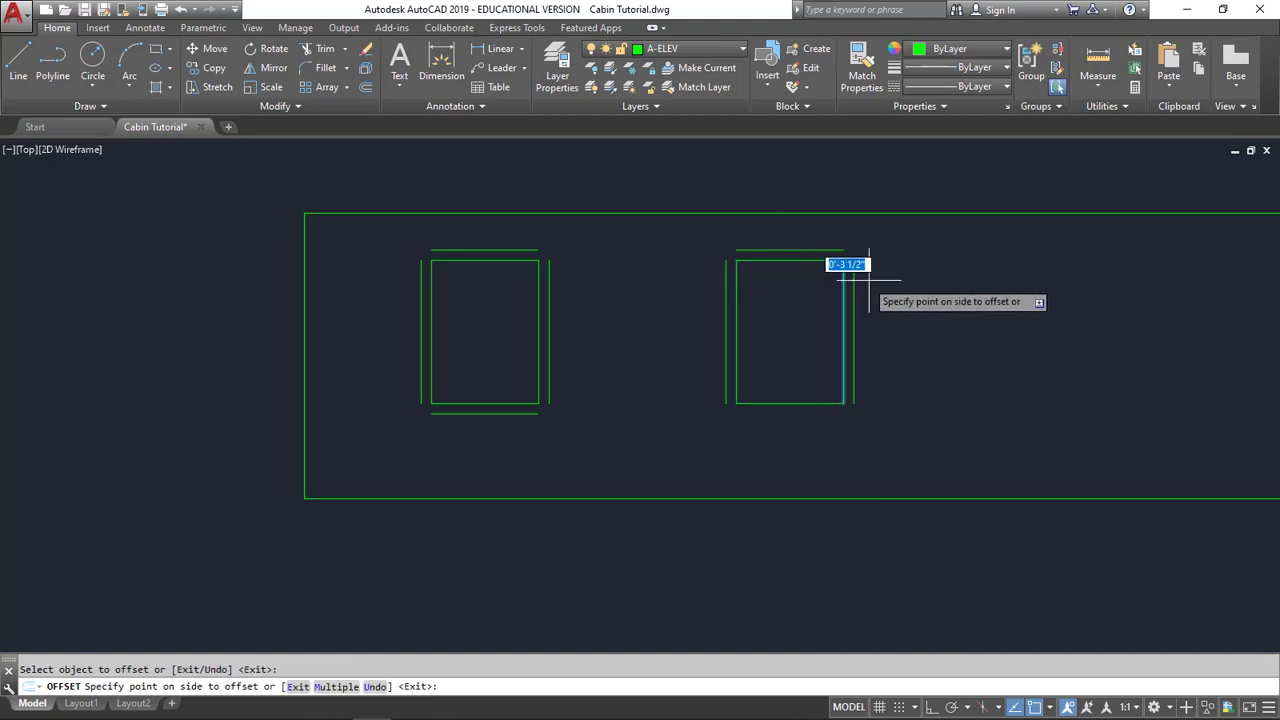
pyautogui.click(868, 280)
pyautogui.click(794, 404)
pyautogui.click(788, 447)
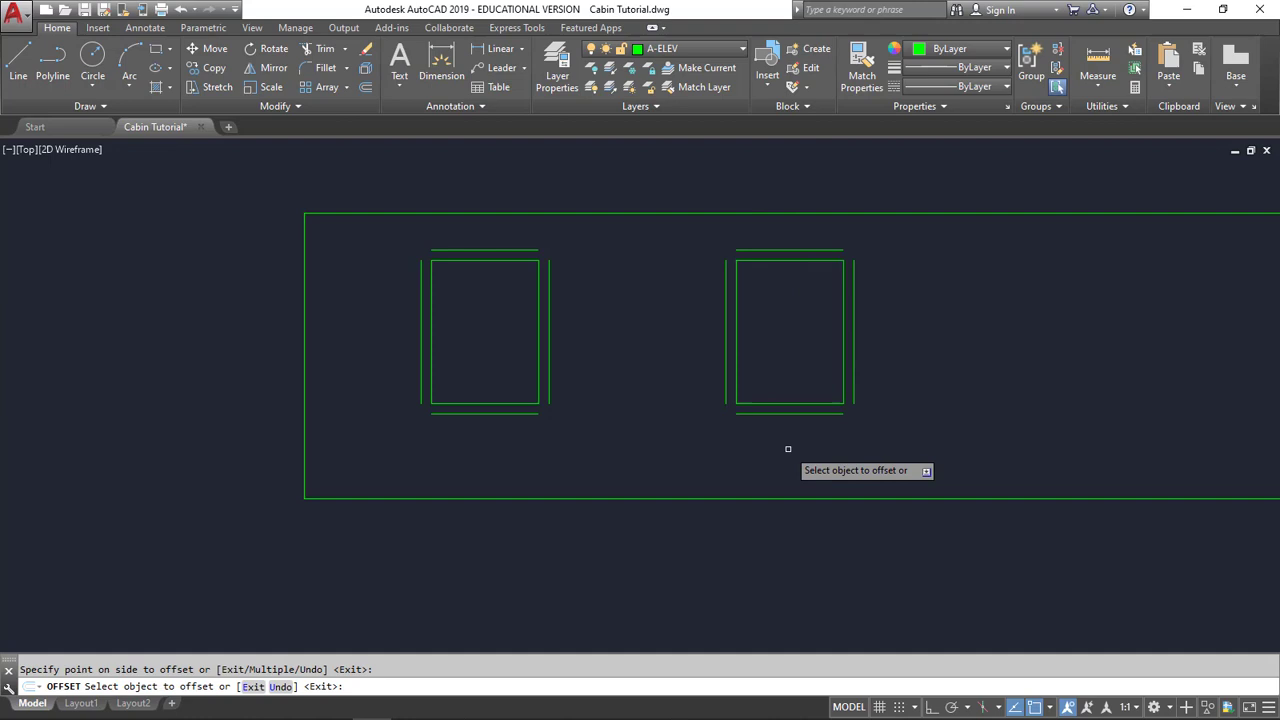
pyautogui.press('Escape')
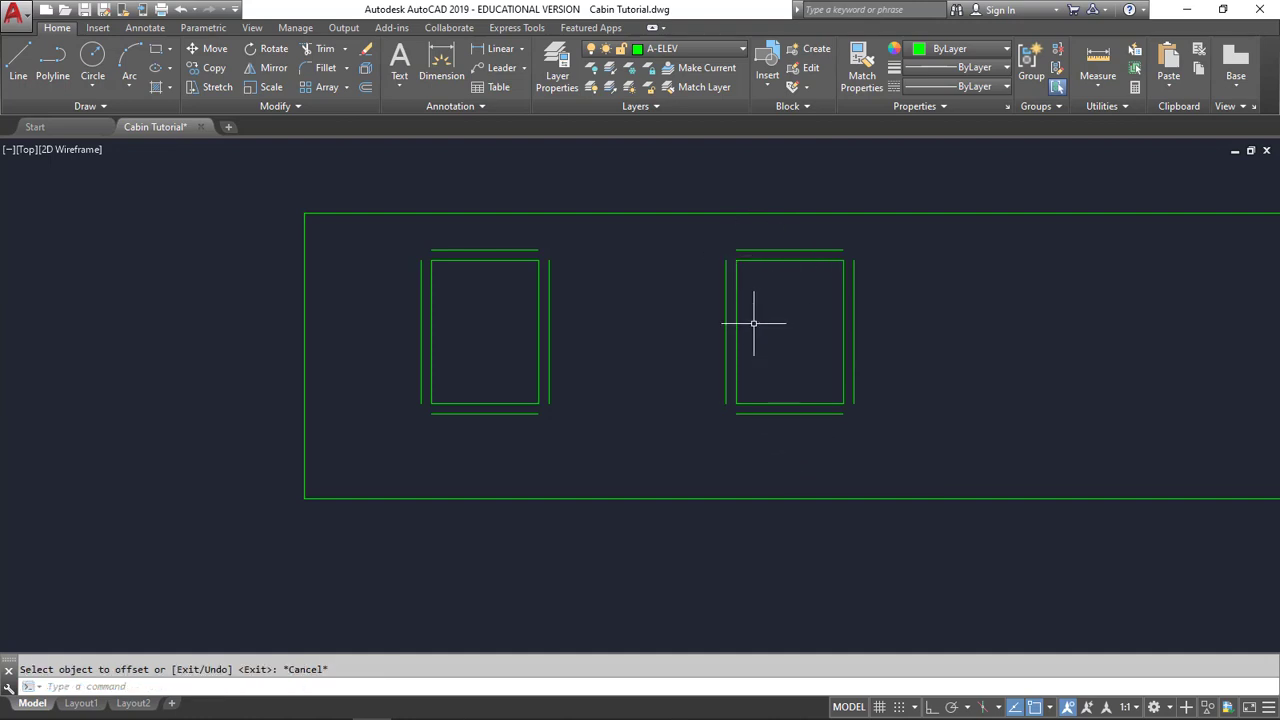
# Step: Fillet the right window's top-left and bottom-left trim corners at radius 0
pyautogui.click(325, 68)
pyautogui.click(757, 250)
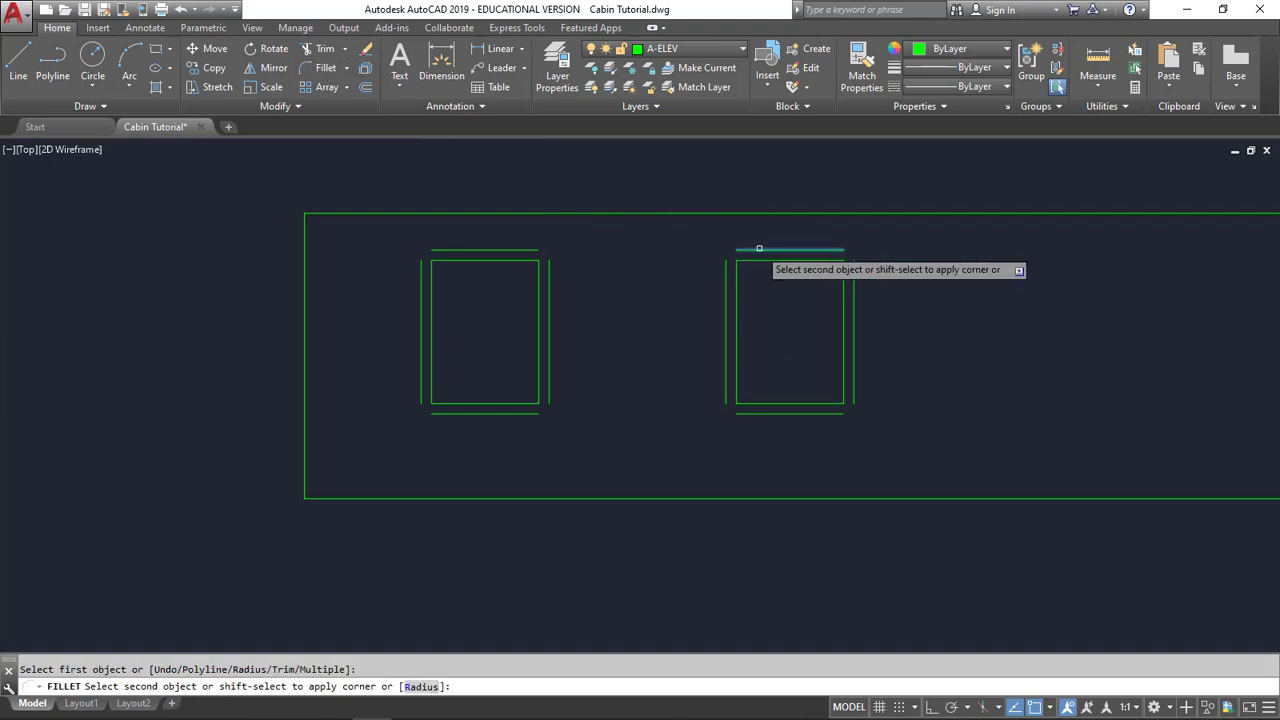
pyautogui.click(725, 279)
pyautogui.rightClick(678, 279)
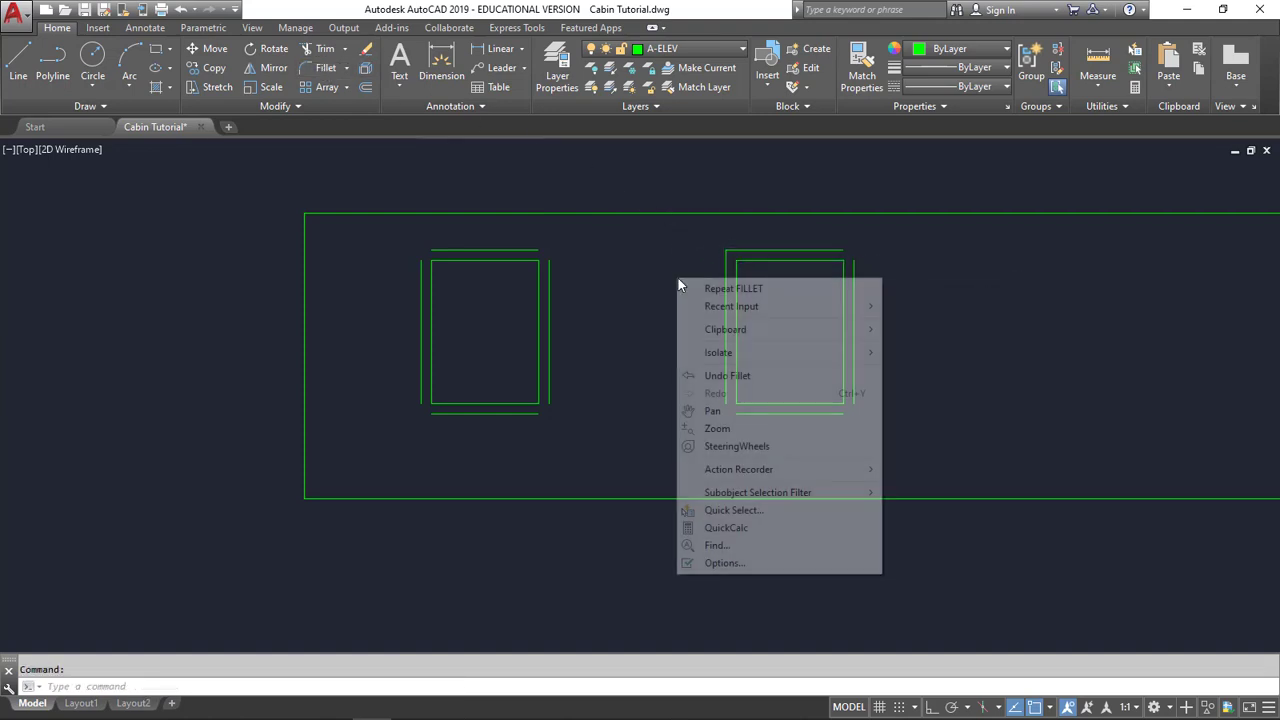
pyautogui.click(702, 289)
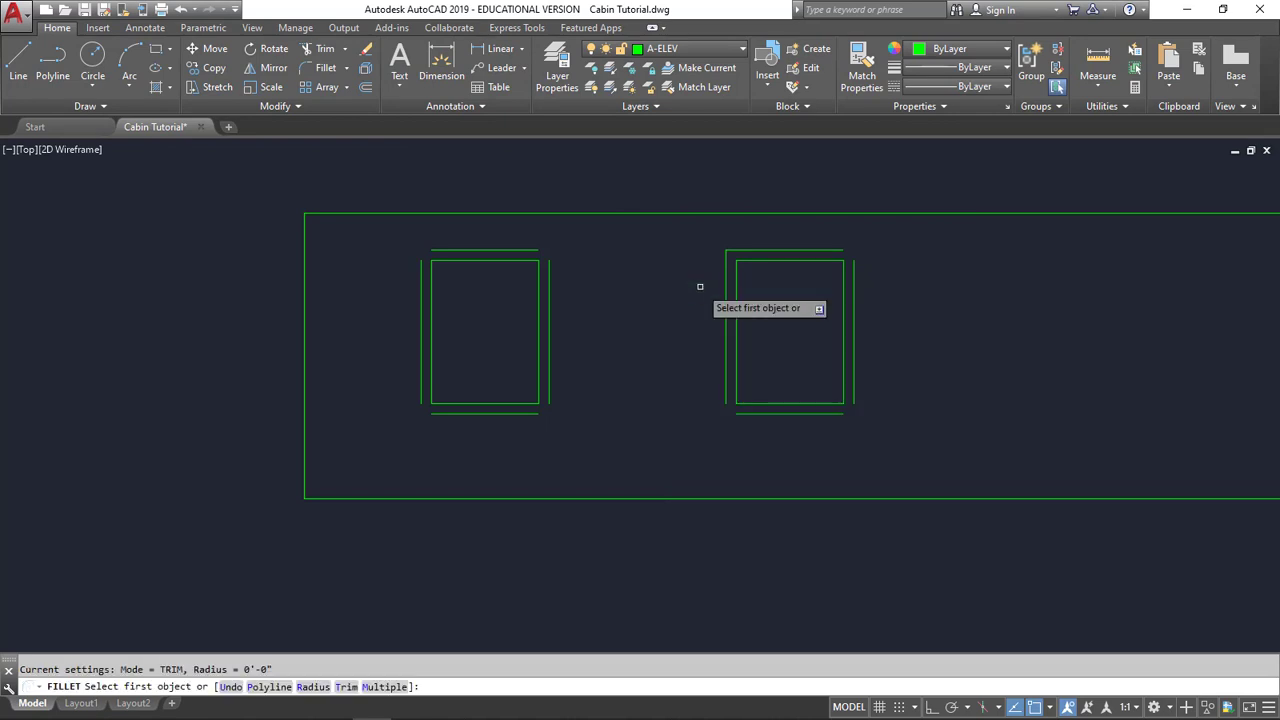
pyautogui.click(751, 413)
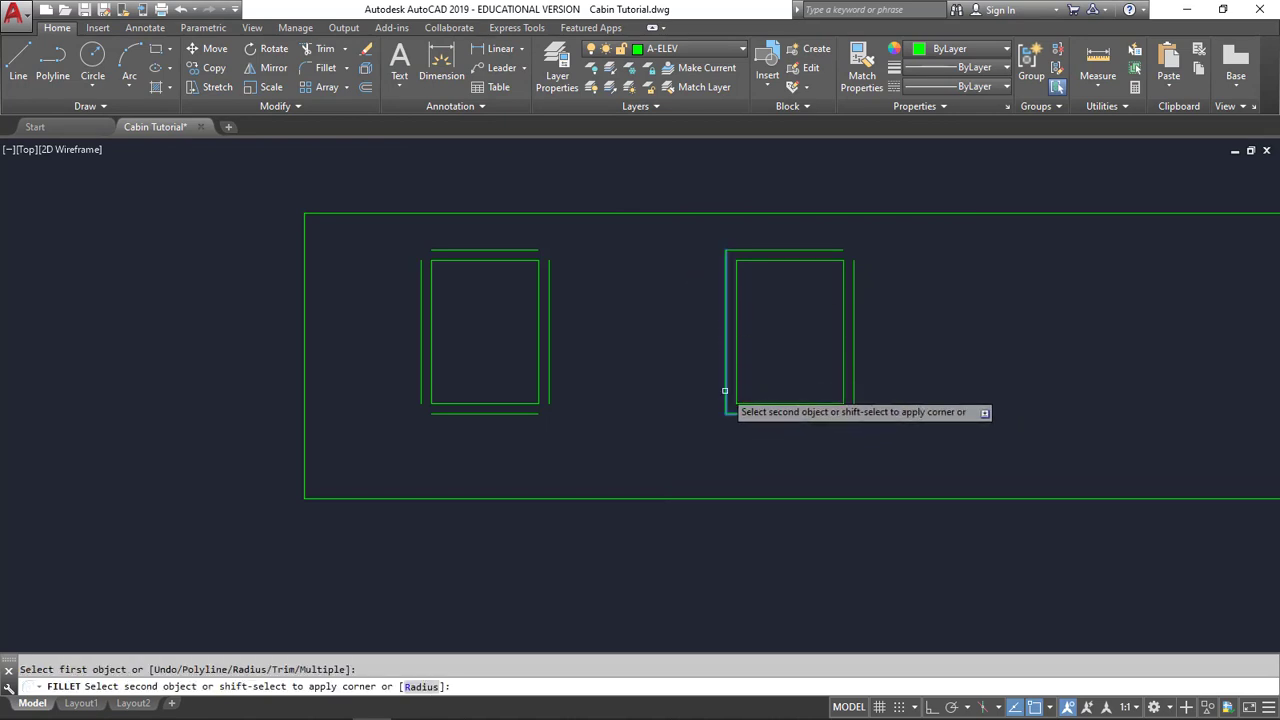
pyautogui.click(726, 398)
# Step: Fillet the right window's top-right and bottom-right trim corners closed
pyautogui.rightClick(894, 304)
pyautogui.click(922, 316)
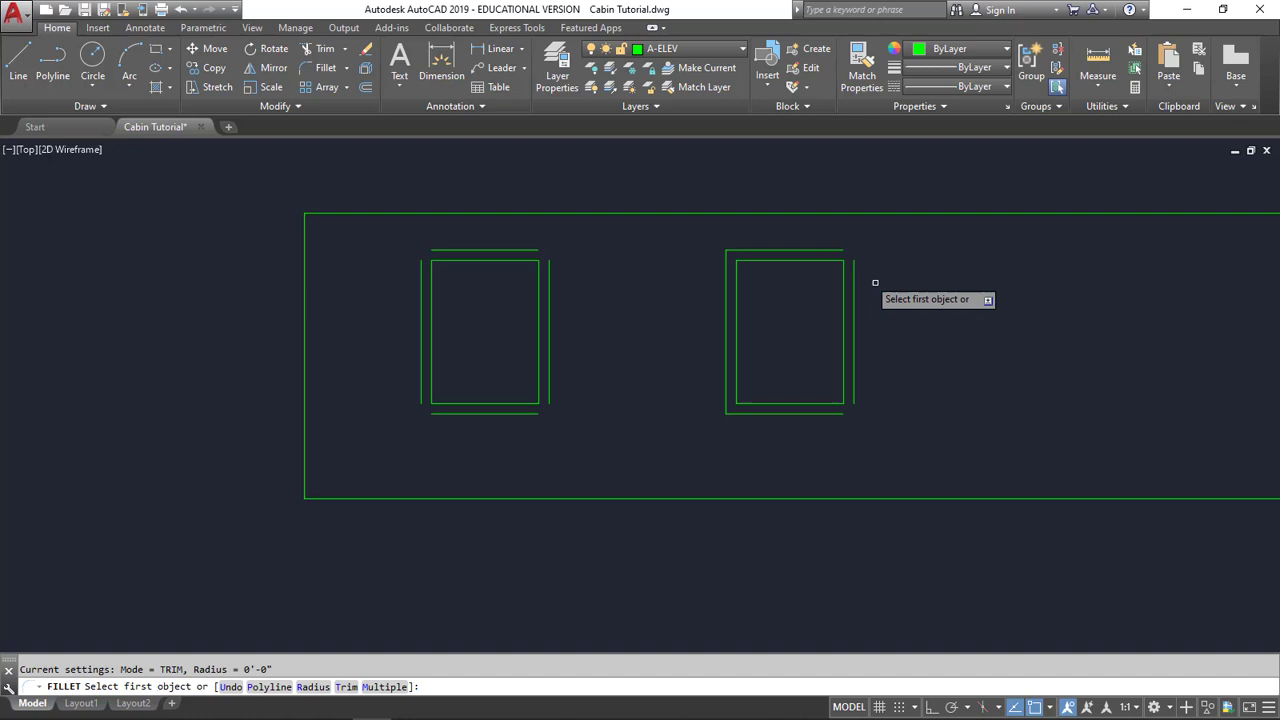
pyautogui.click(830, 251)
pyautogui.click(852, 282)
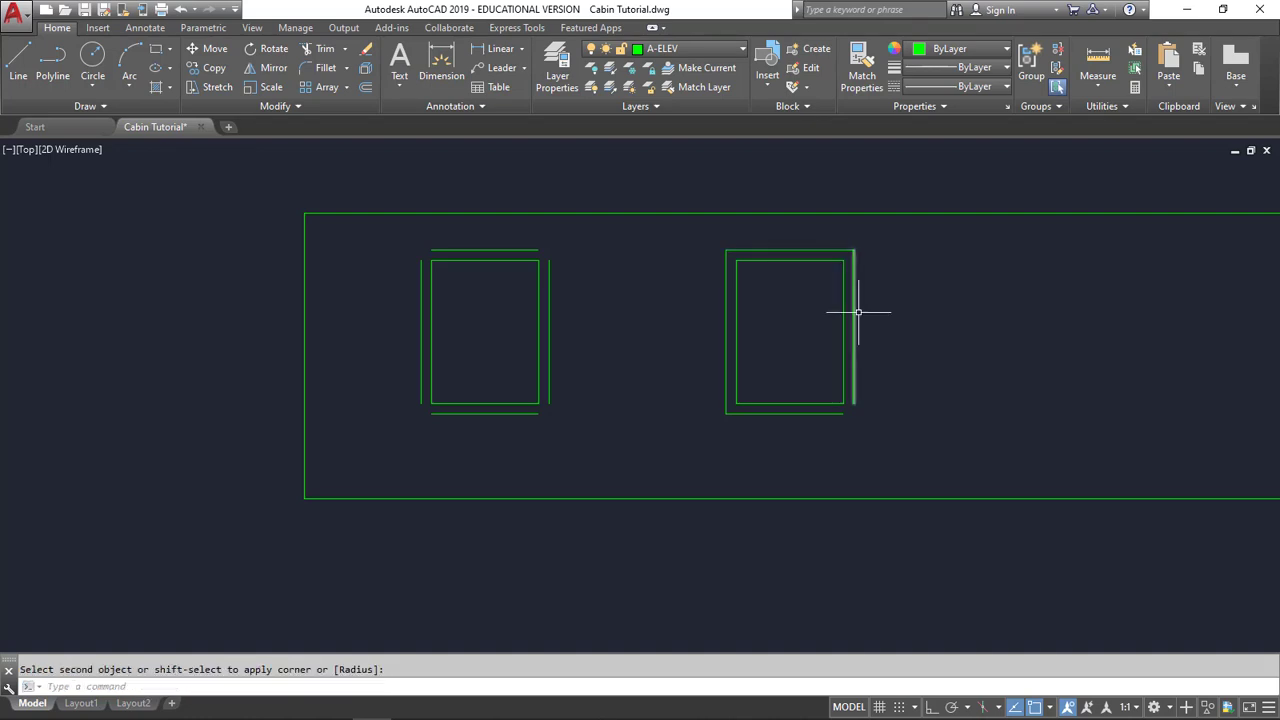
pyautogui.rightClick(885, 365)
pyautogui.click(895, 376)
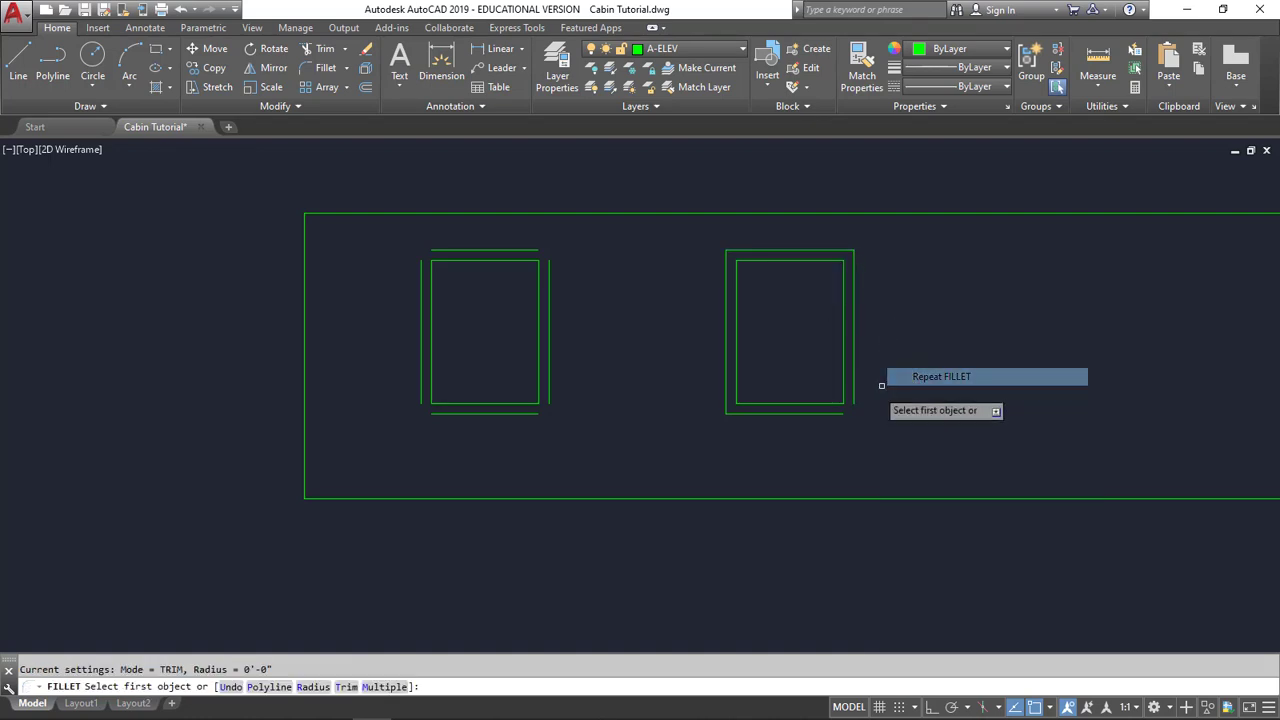
pyautogui.click(838, 413)
pyautogui.click(851, 399)
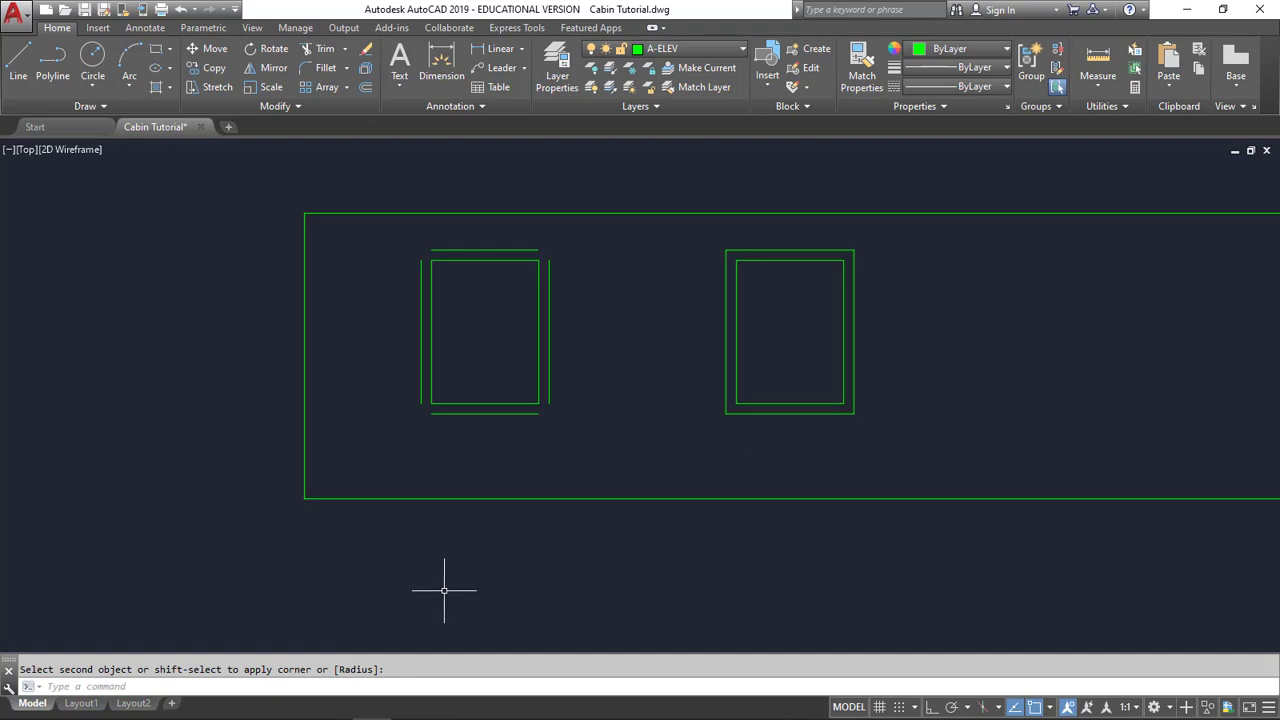
# Step: Fillet the left window's bottom-right and top-right trim corners closed
pyautogui.rightClick(635, 283)
pyautogui.click(662, 293)
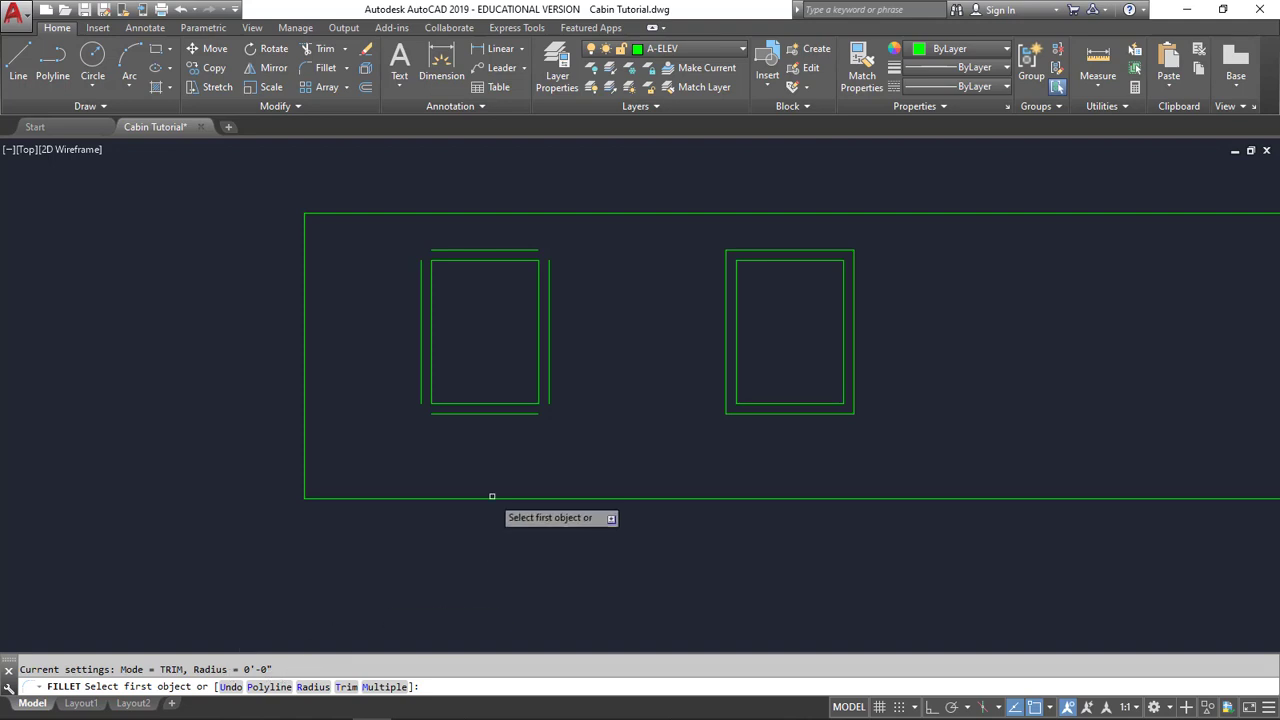
pyautogui.click(501, 414)
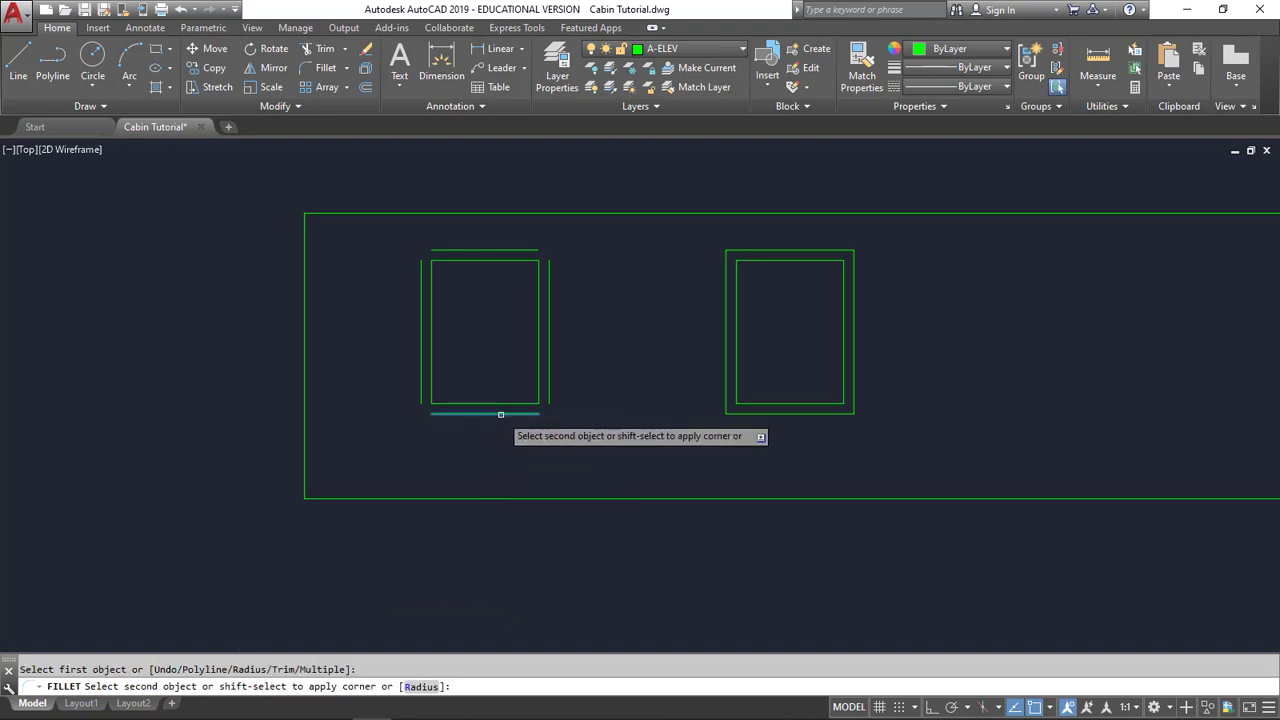
pyautogui.click(549, 386)
pyautogui.rightClick(579, 259)
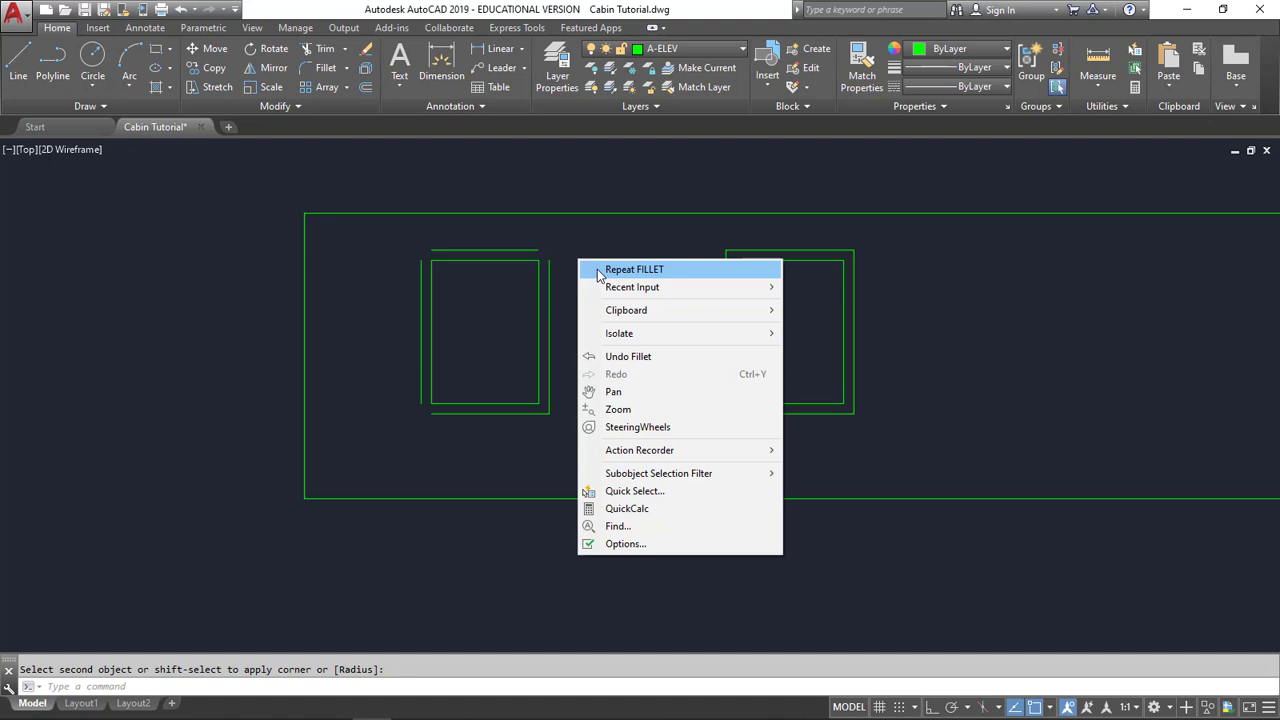
pyautogui.click(595, 263)
pyautogui.click(549, 269)
pyautogui.click(529, 251)
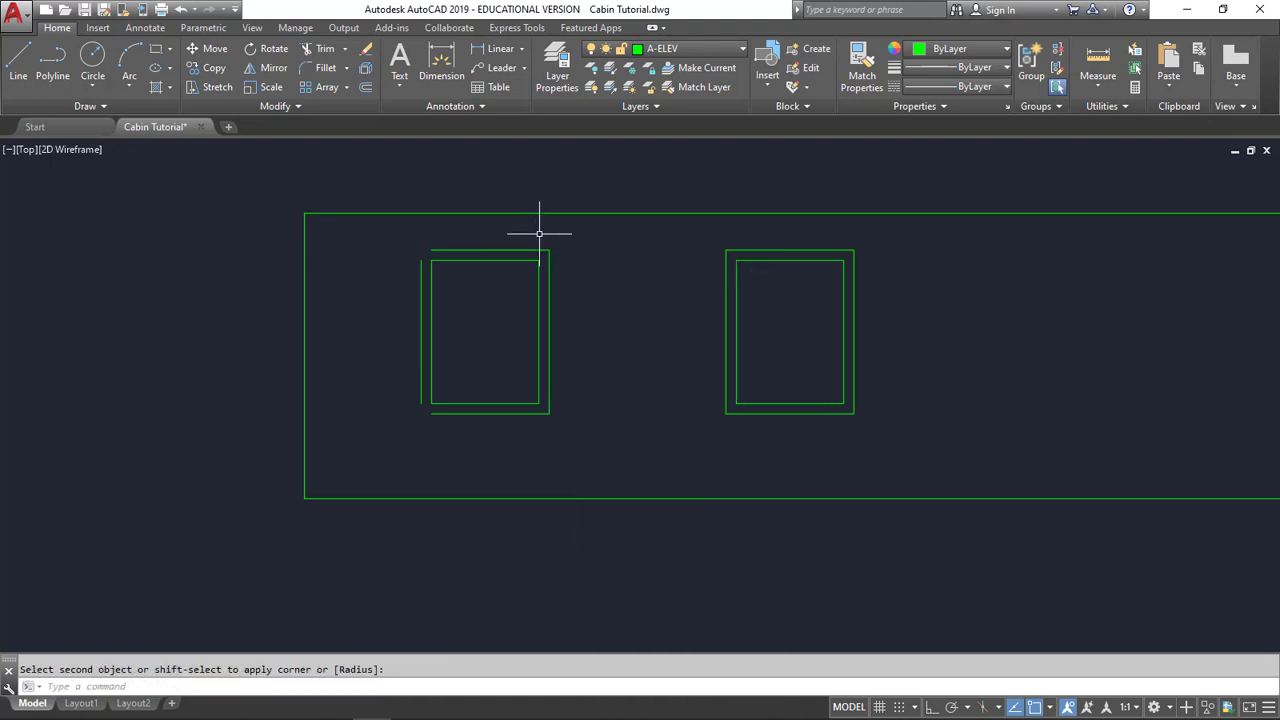
# Step: Fillet the left window's top-left and bottom-left trim corners closed
pyautogui.rightClick(541, 239)
pyautogui.click(558, 245)
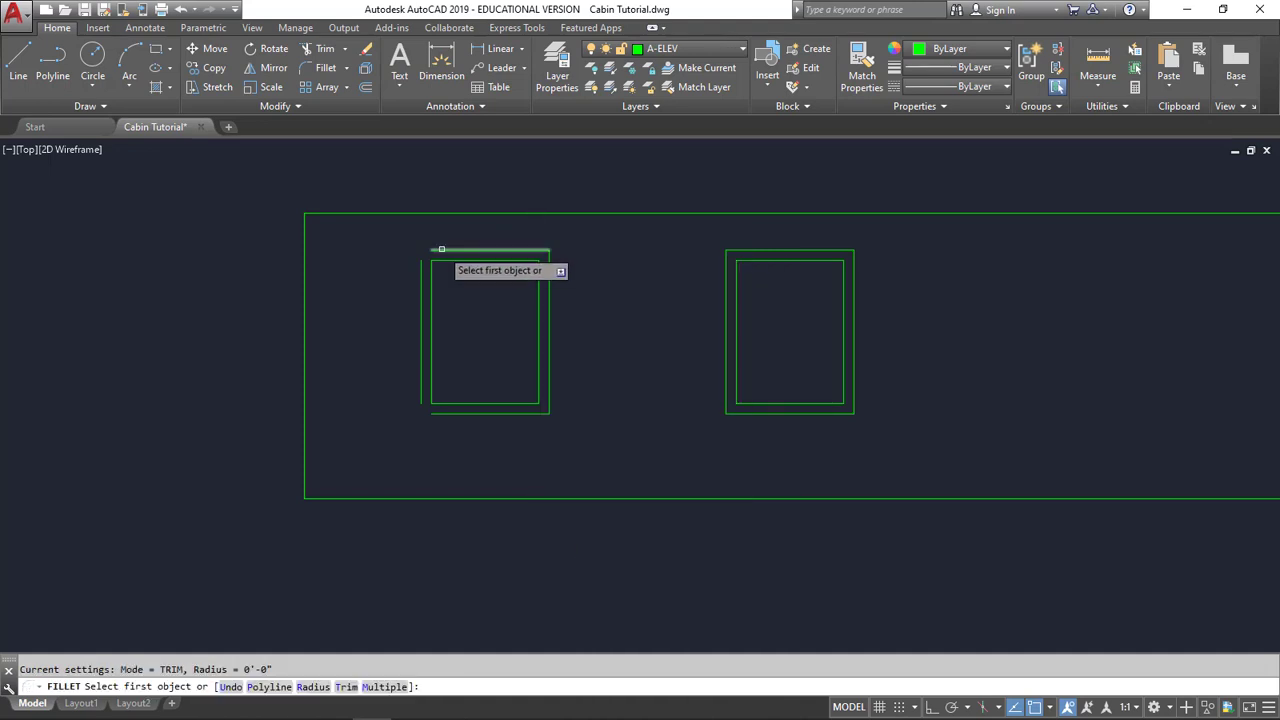
pyautogui.click(441, 249)
pyautogui.click(423, 280)
pyautogui.rightClick(381, 285)
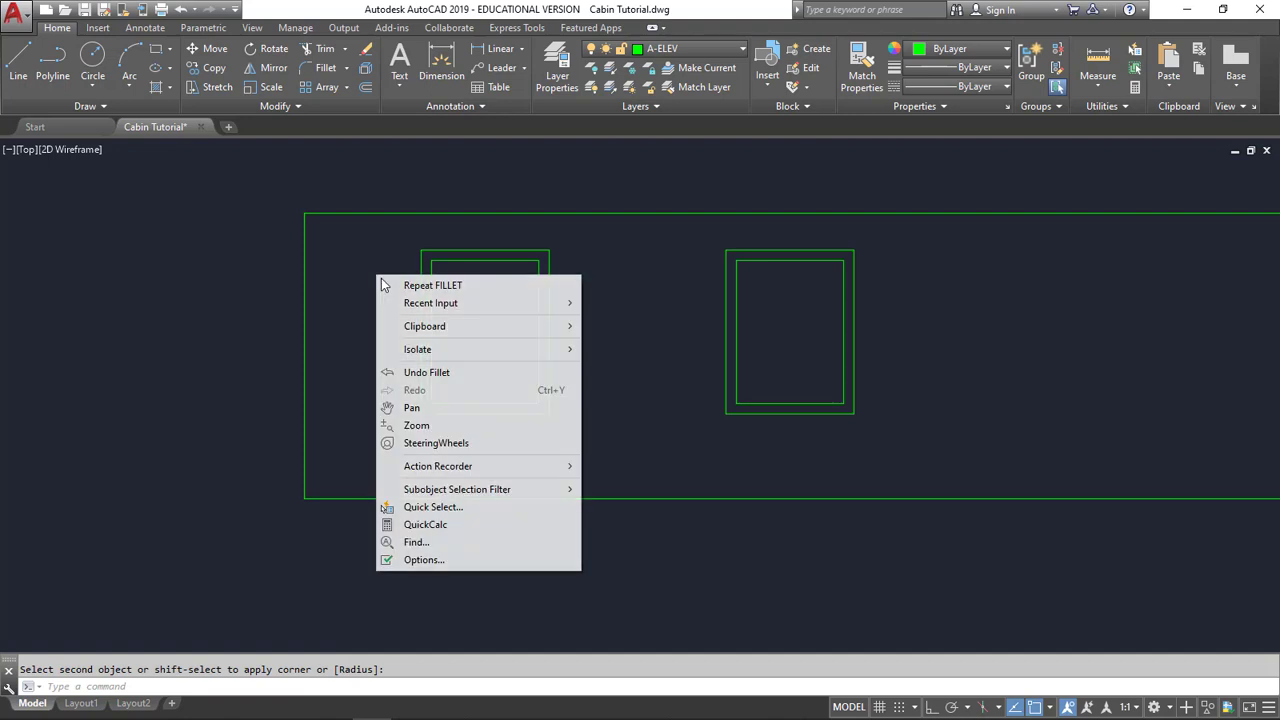
pyautogui.click(383, 285)
pyautogui.click(420, 351)
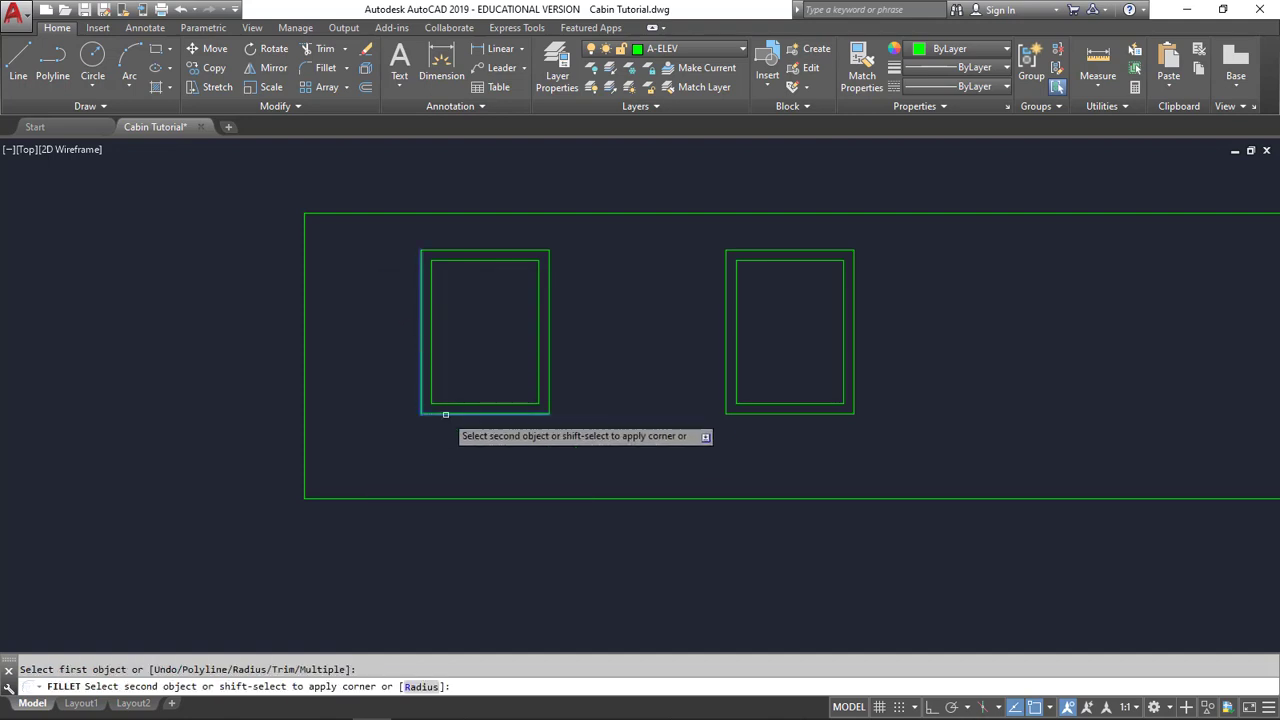
pyautogui.click(441, 413)
pyautogui.scroll(-5, 429, 405)
# Step: Fillet the front door trim's top-right and top-left corners square
pyautogui.moveTo(384, 376)
pyautogui.mouseDown(button='middle')
pyautogui.moveTo(500, 331)
pyautogui.moveTo(611, 354)
pyautogui.mouseUp(button='middle')
pyautogui.scroll(8, 505, 347)
pyautogui.scroll(-2, 513, 350)
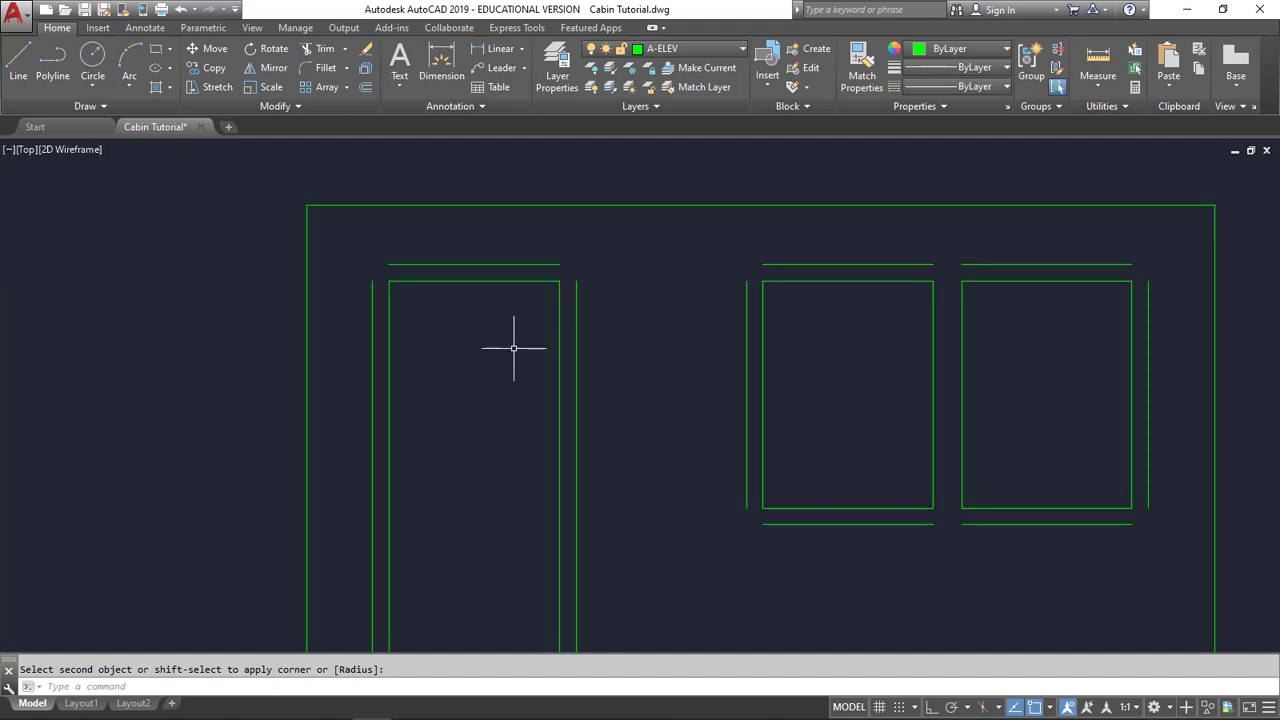
pyautogui.rightClick(612, 250)
pyautogui.click(620, 259)
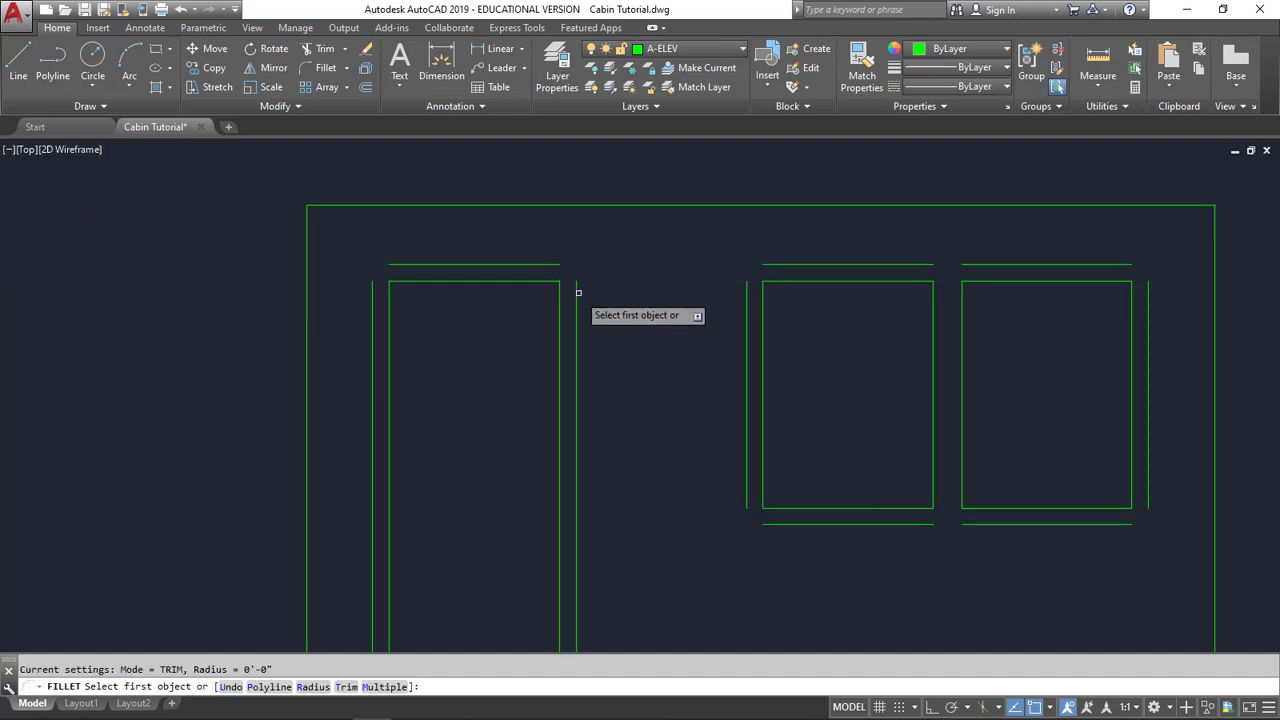
pyautogui.click(572, 288)
pyautogui.click(549, 265)
pyautogui.rightClick(484, 238)
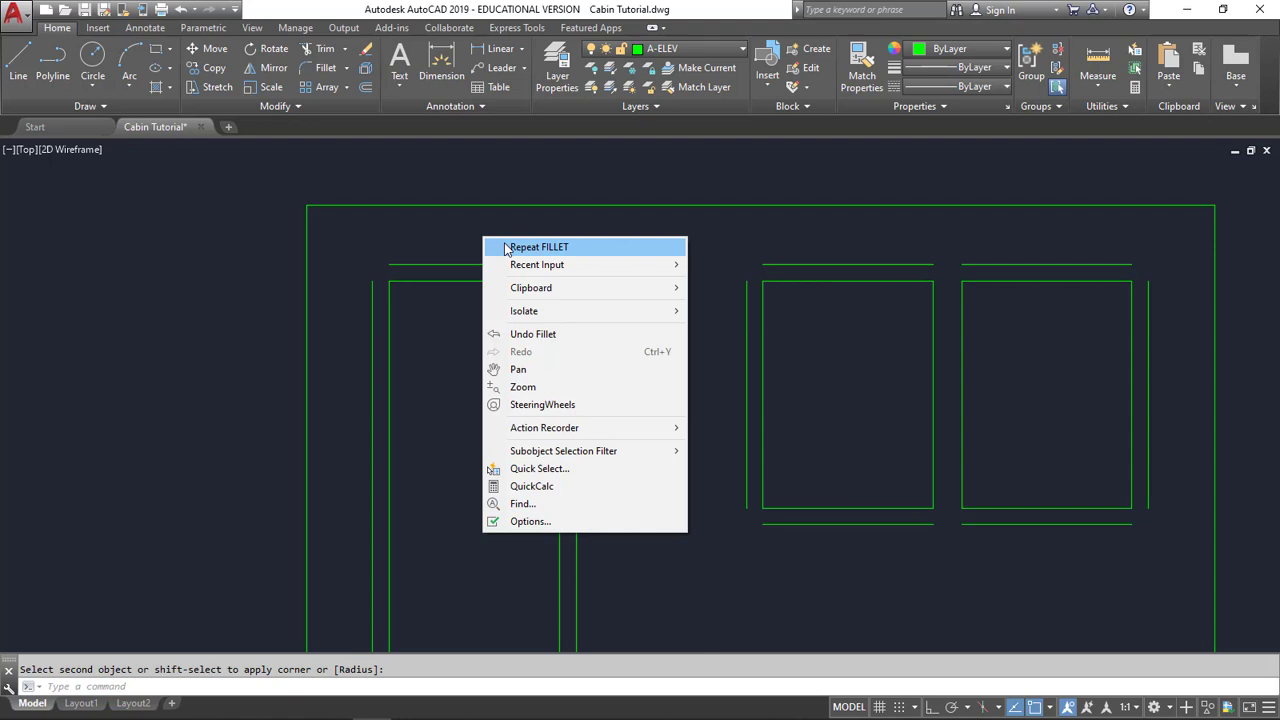
pyautogui.click(509, 248)
pyautogui.click(449, 265)
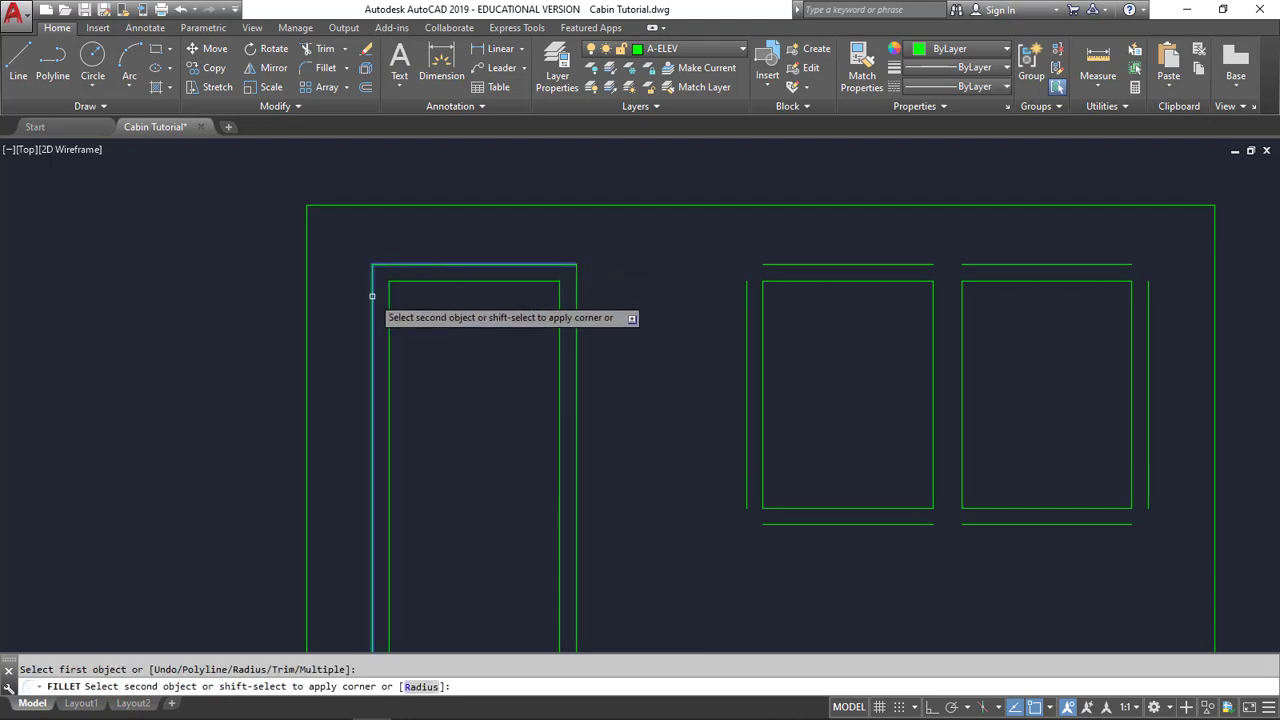
pyautogui.click(373, 288)
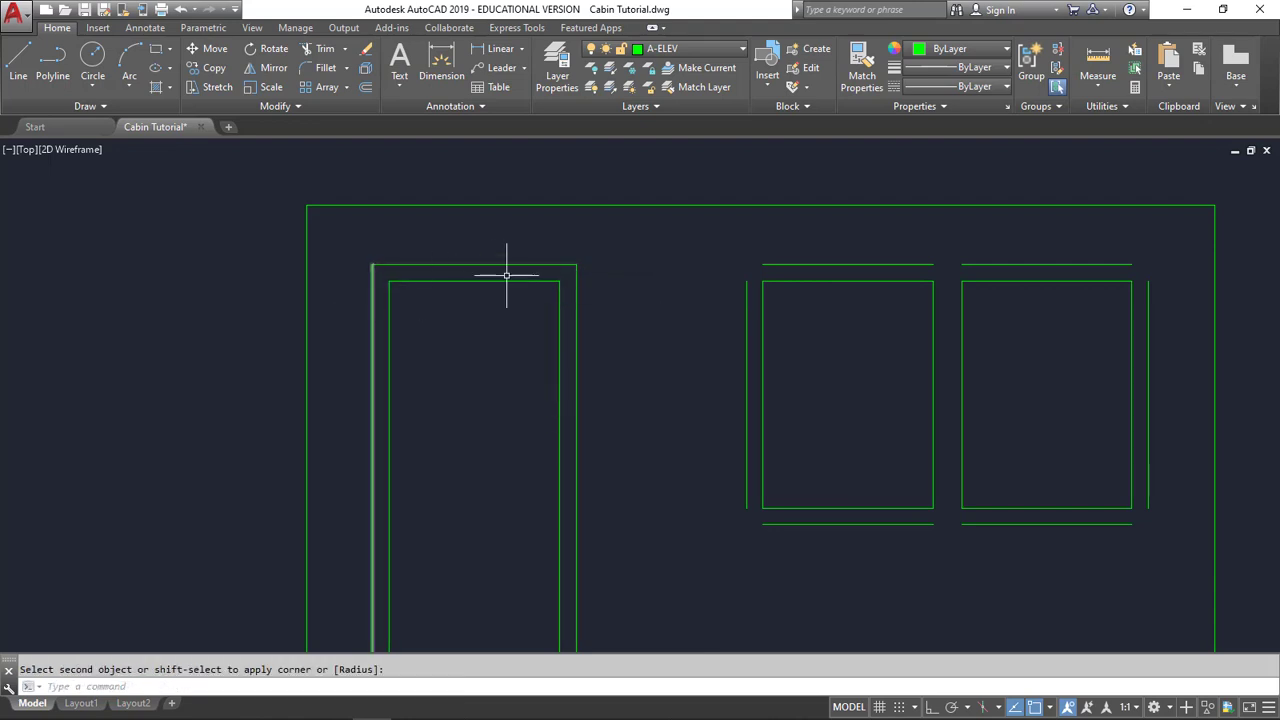
# Step: Fillet the double window trim's top-left and bottom-left corners square
pyautogui.rightClick(757, 249)
pyautogui.click(786, 260)
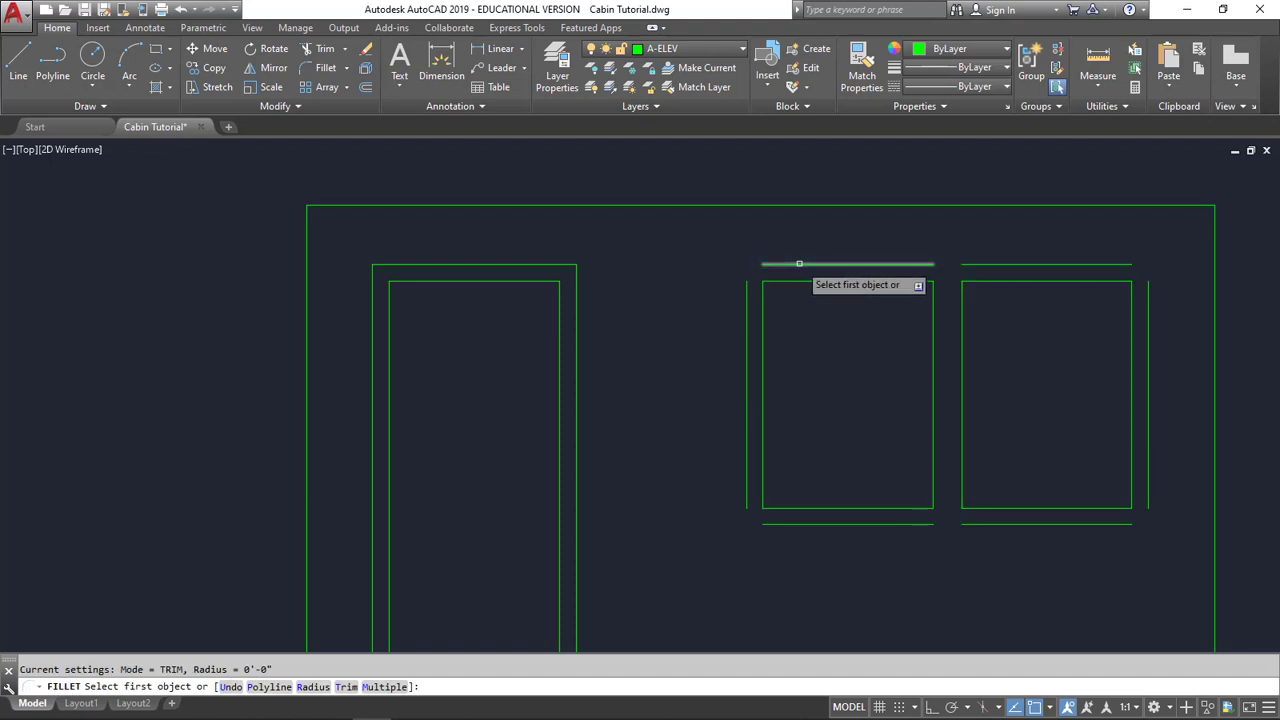
pyautogui.click(766, 266)
pyautogui.click(747, 287)
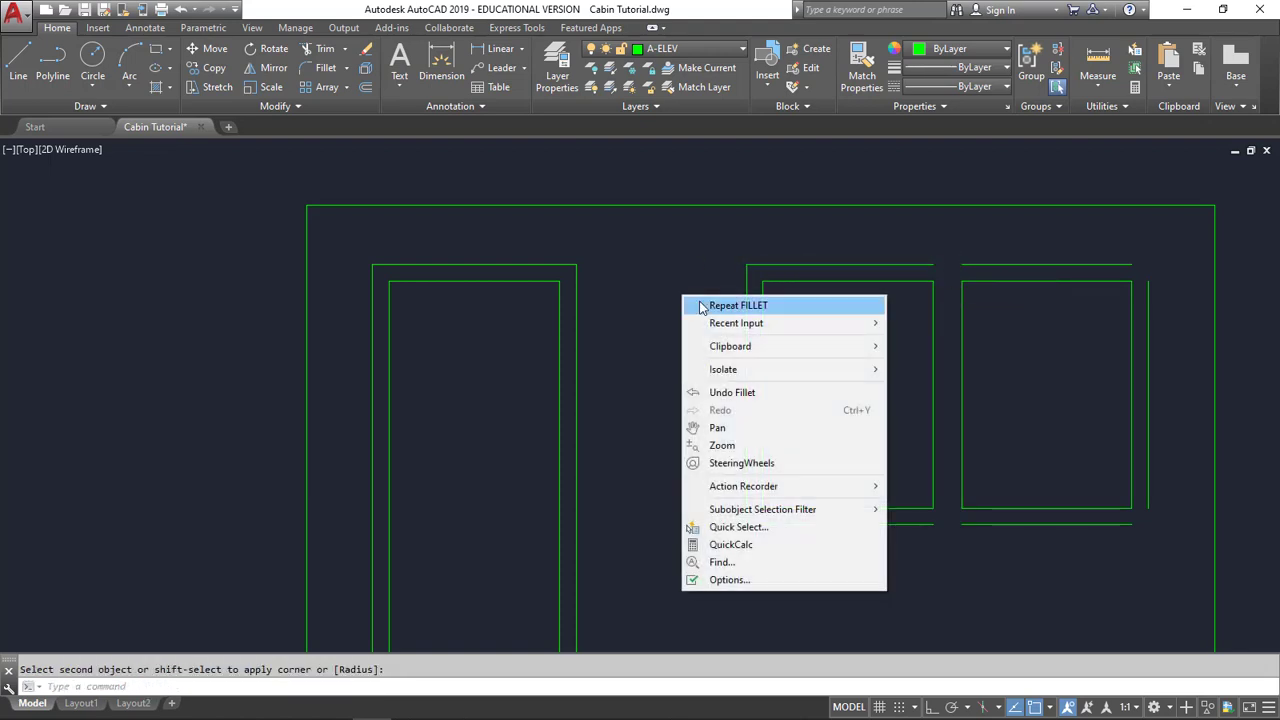
pyautogui.click(703, 307)
pyautogui.click(771, 523)
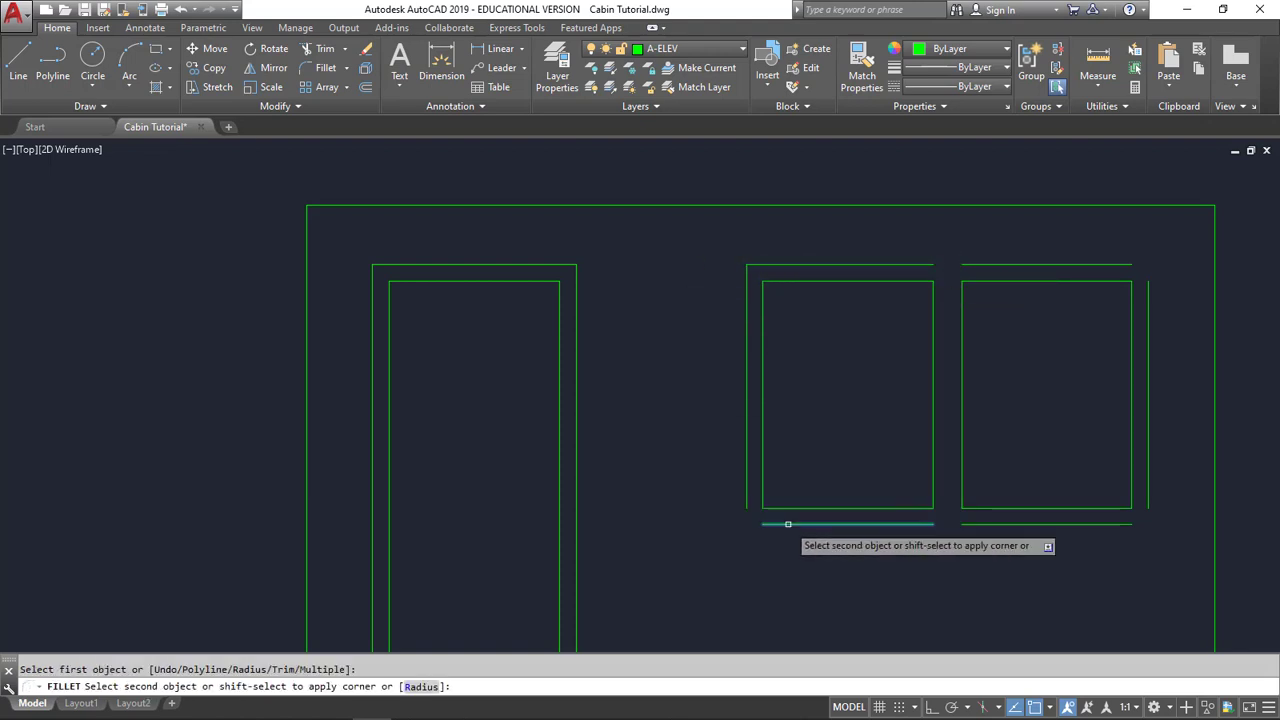
pyautogui.click(744, 497)
# Step: Fillet the double window trim's top-right and bottom-right corners square
pyautogui.rightClick(1042, 236)
pyautogui.click(1065, 250)
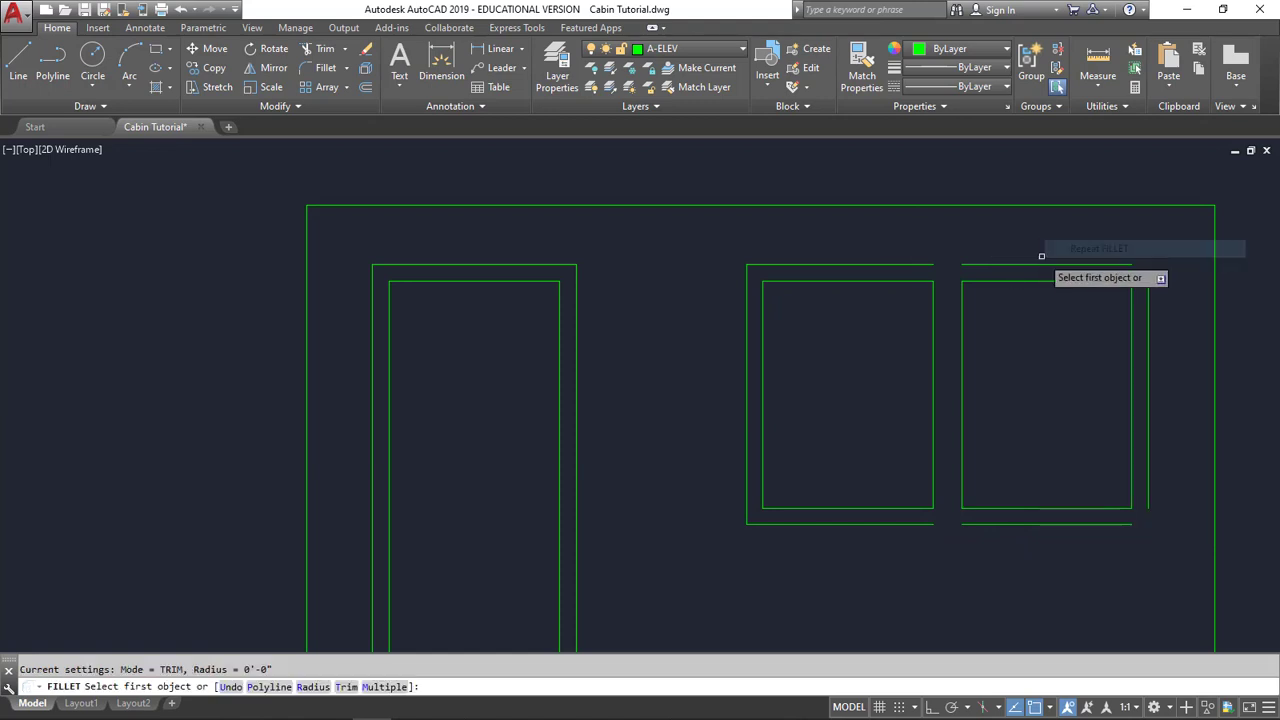
pyautogui.click(1091, 264)
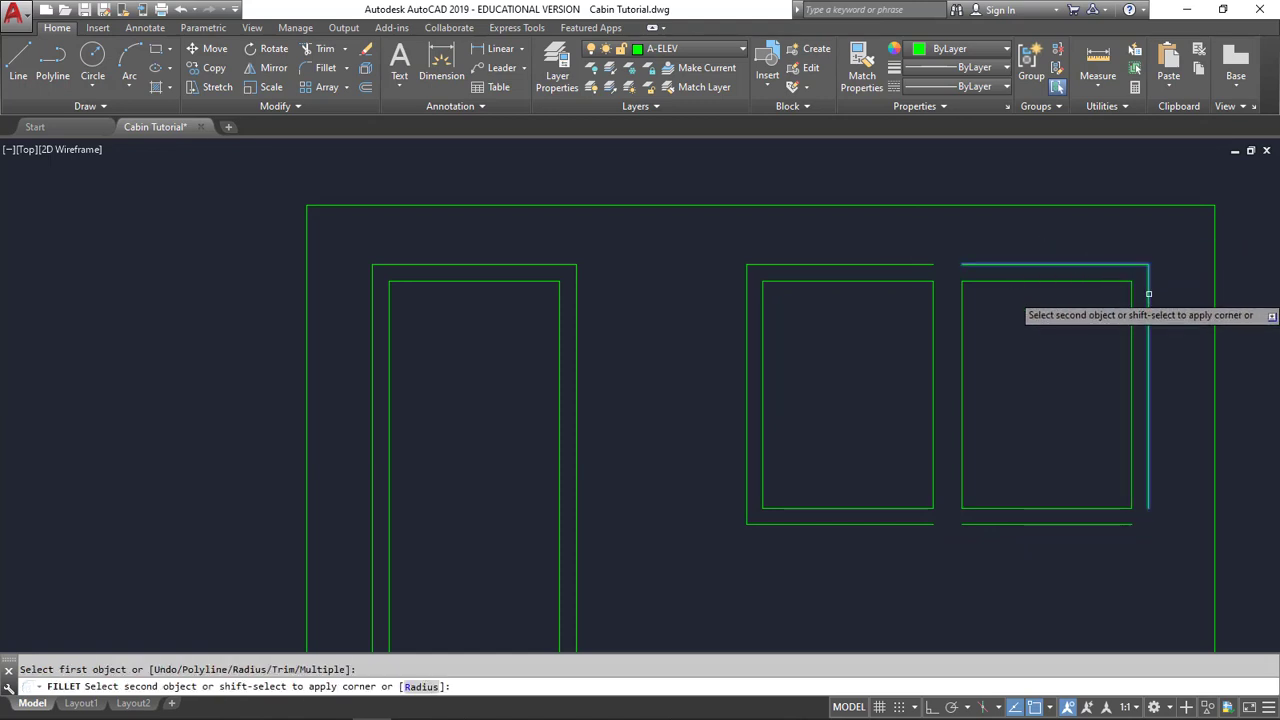
pyautogui.click(1148, 278)
pyautogui.rightClick(1115, 245)
pyautogui.click(1129, 250)
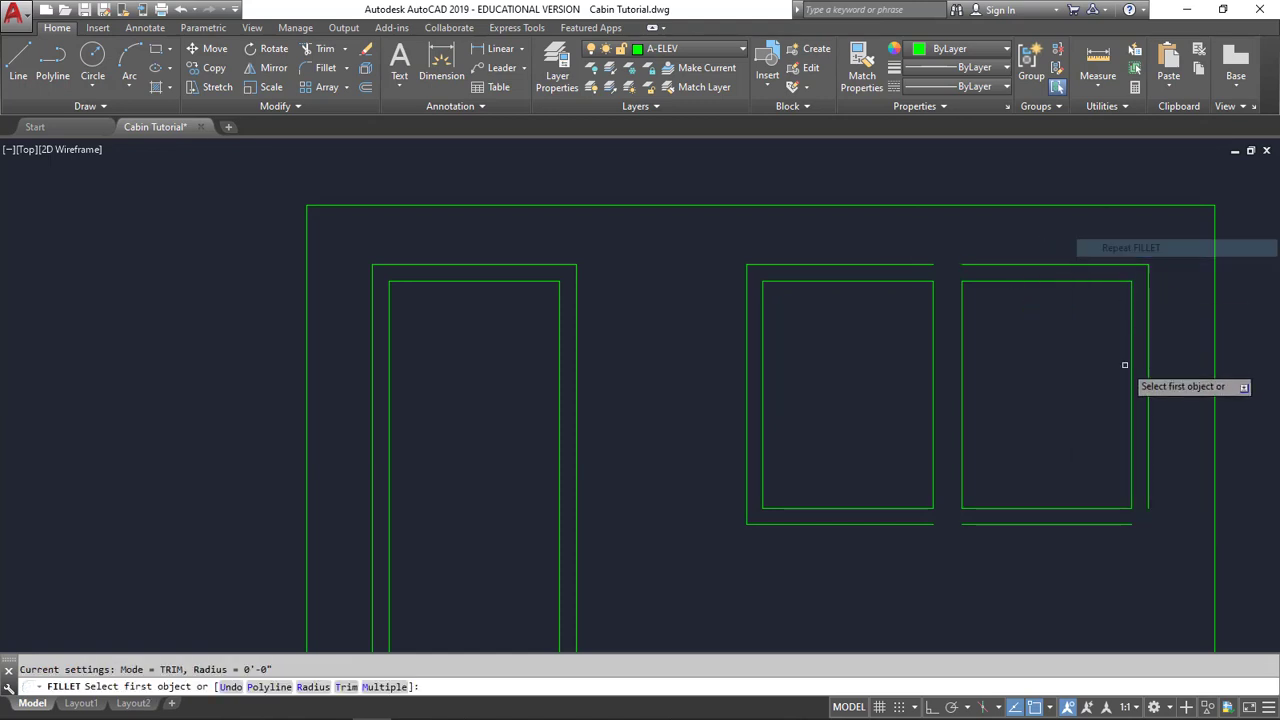
pyautogui.click(1148, 444)
pyautogui.click(1100, 521)
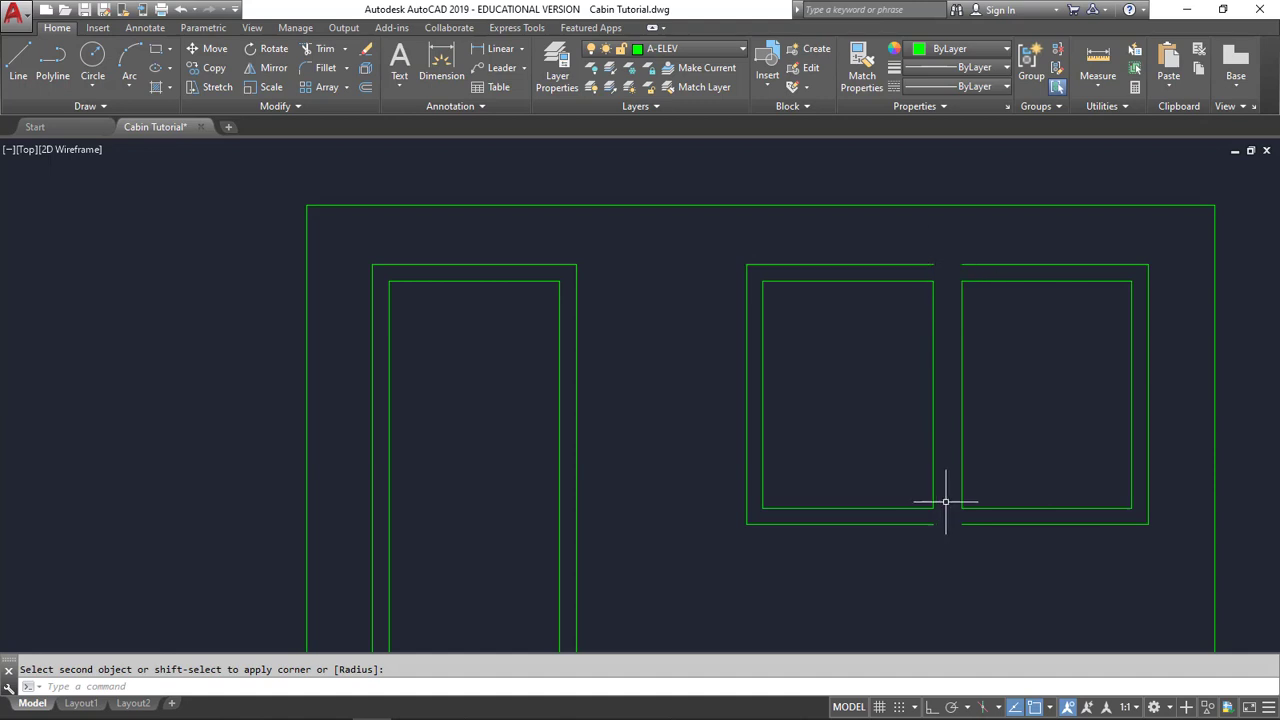
# Step: Join the two halves of the double window's top trim line into one
pyautogui.click(297, 104)
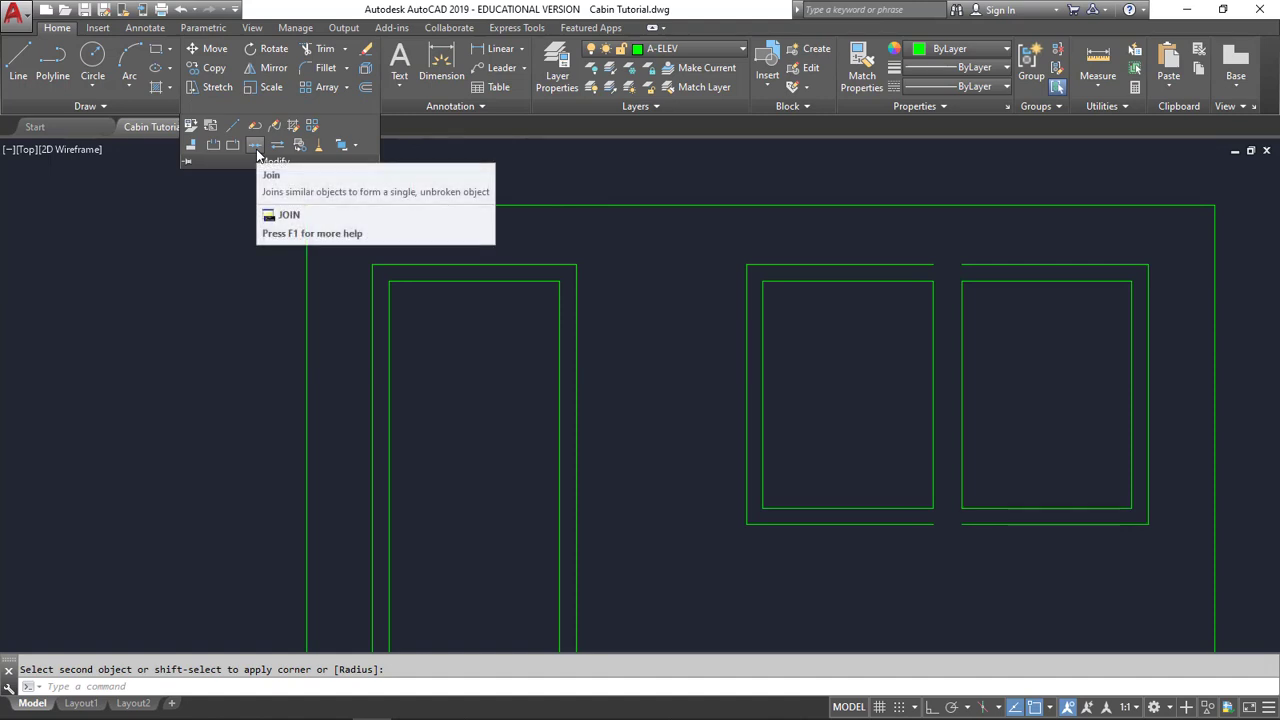
pyautogui.click(256, 146)
pyautogui.click(849, 265)
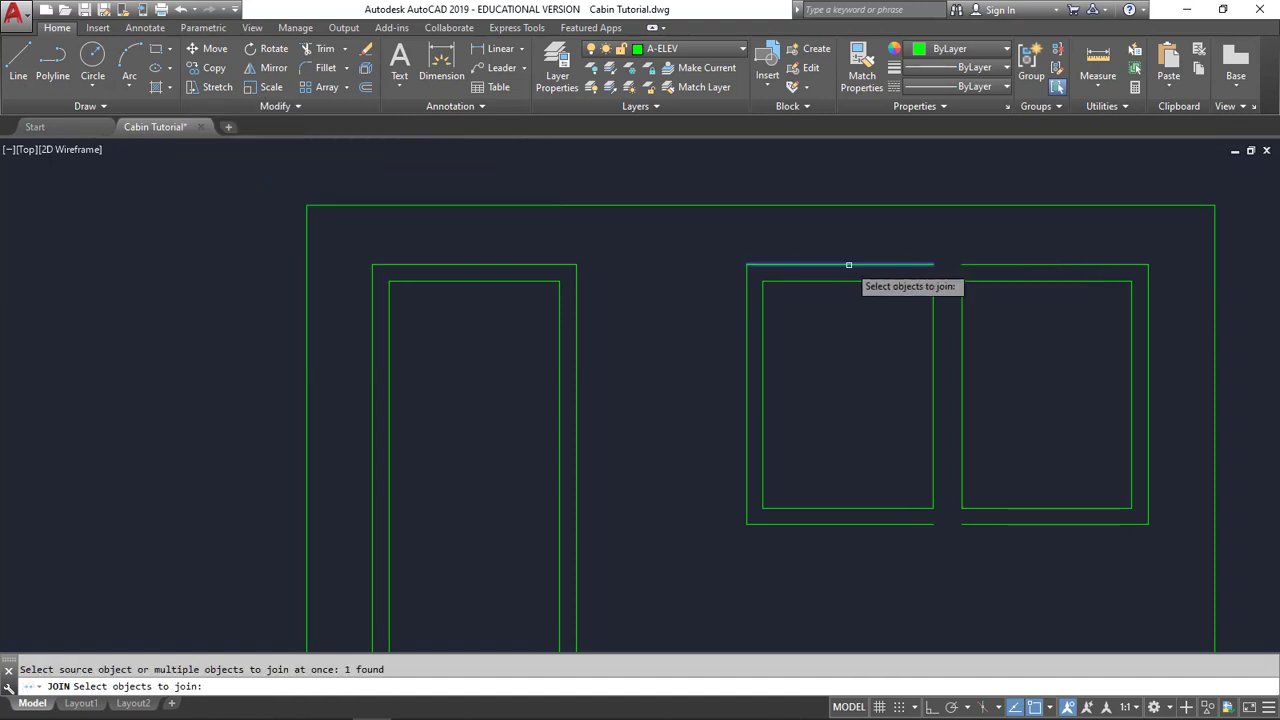
pyautogui.click(969, 265)
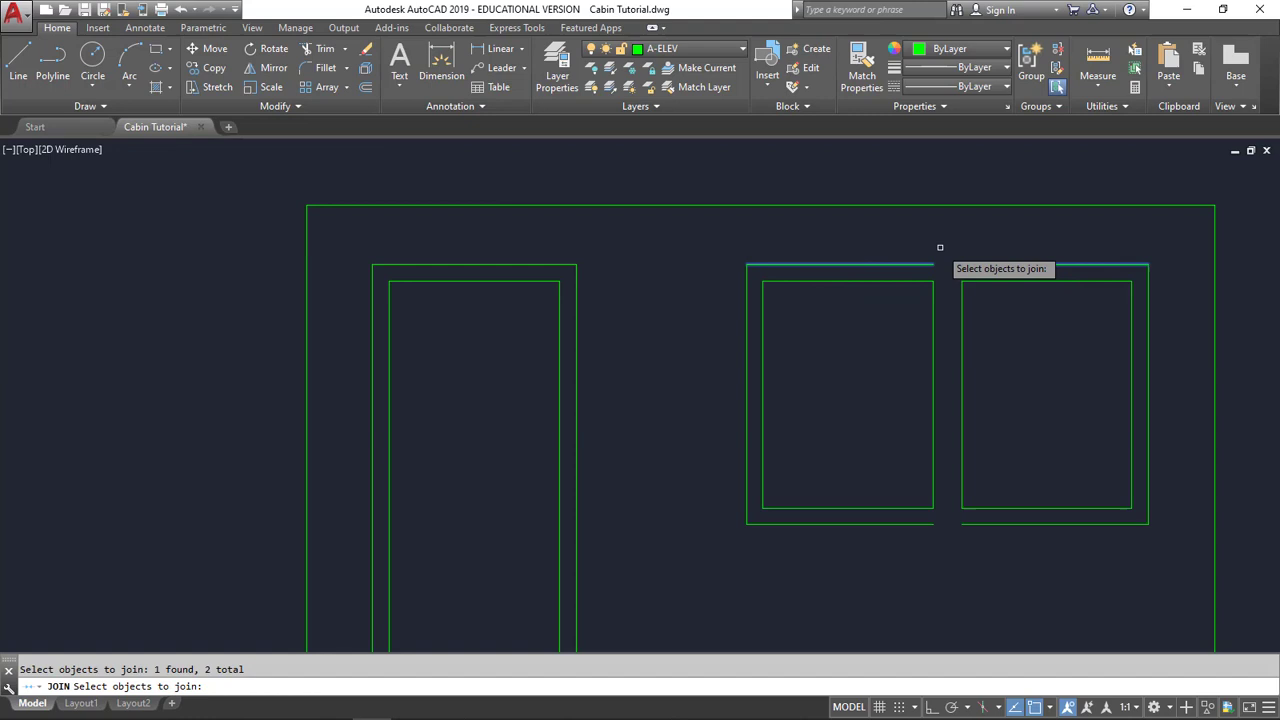
pyautogui.press('Return')
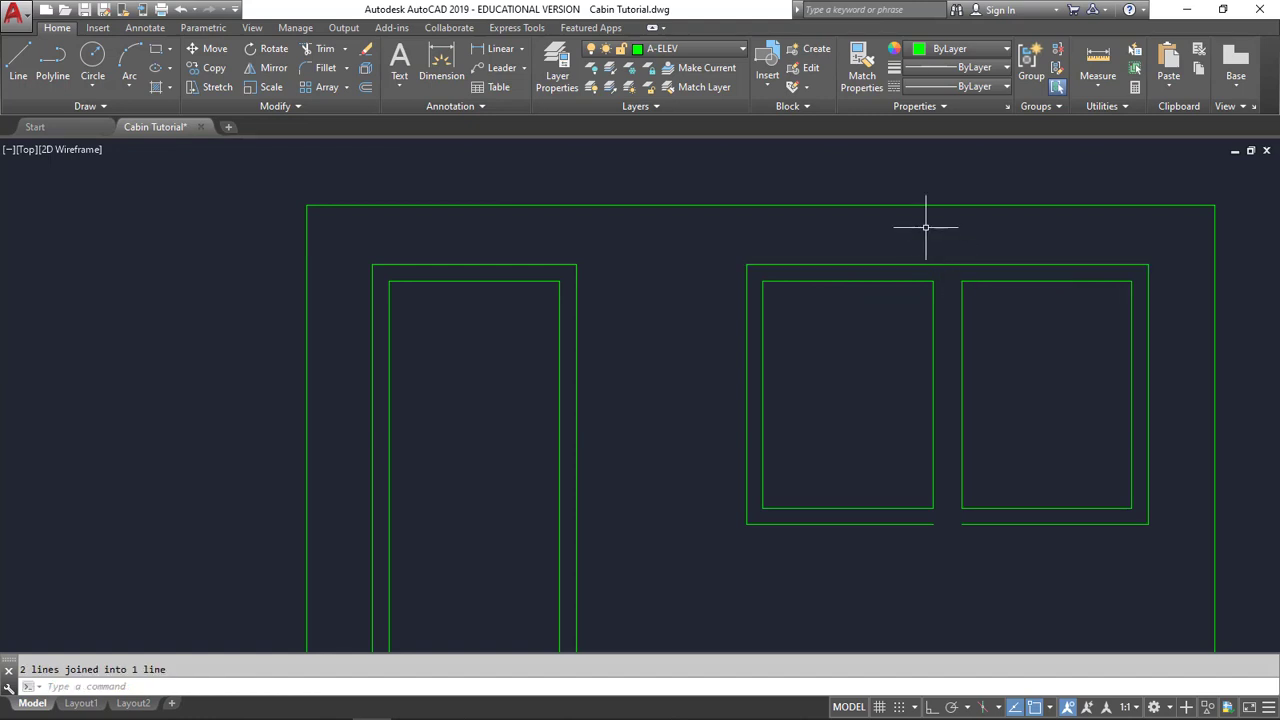
# Step: Join the two halves of the double window's bottom trim line into one
pyautogui.rightClick(933, 231)
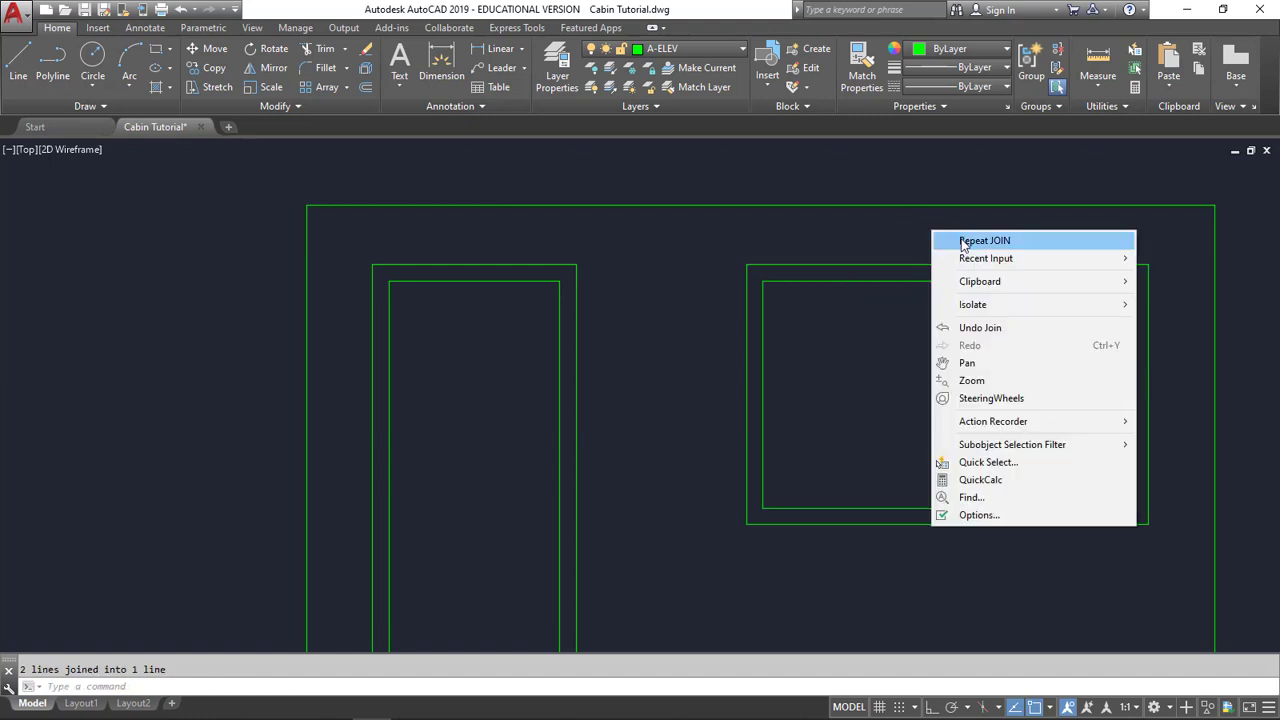
pyautogui.click(963, 241)
pyautogui.click(984, 523)
pyautogui.click(929, 523)
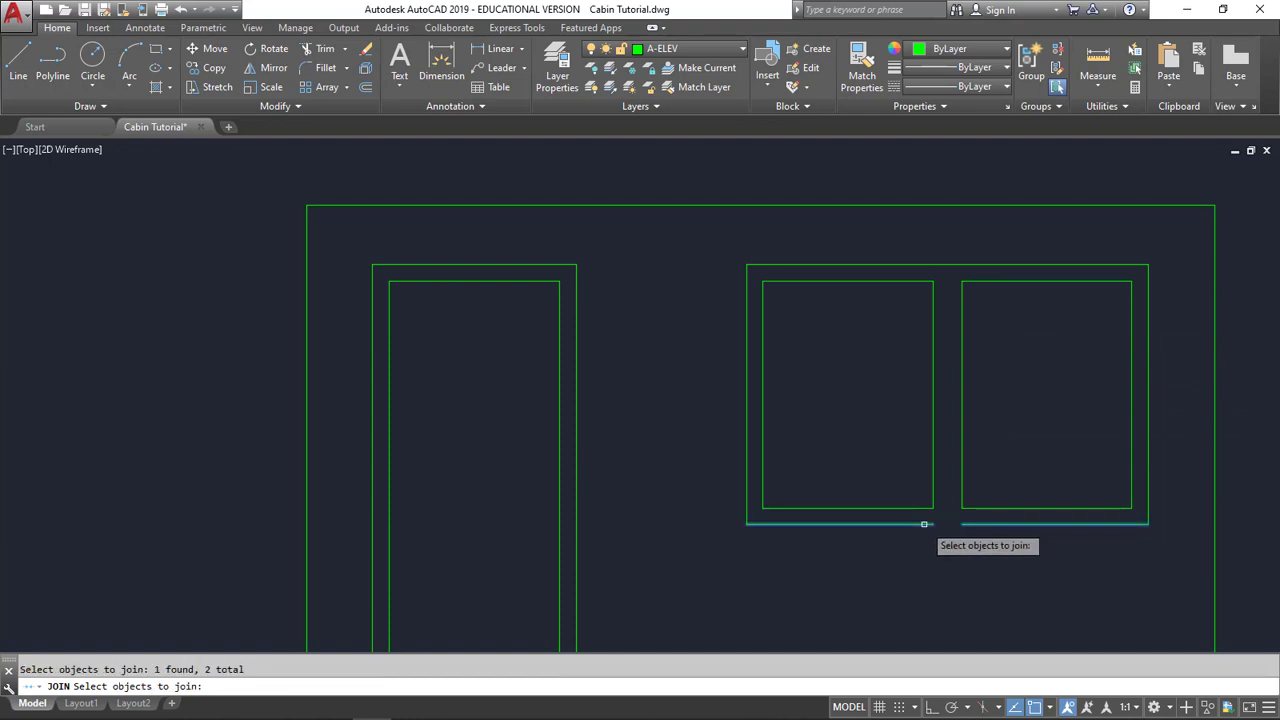
pyautogui.press('Return')
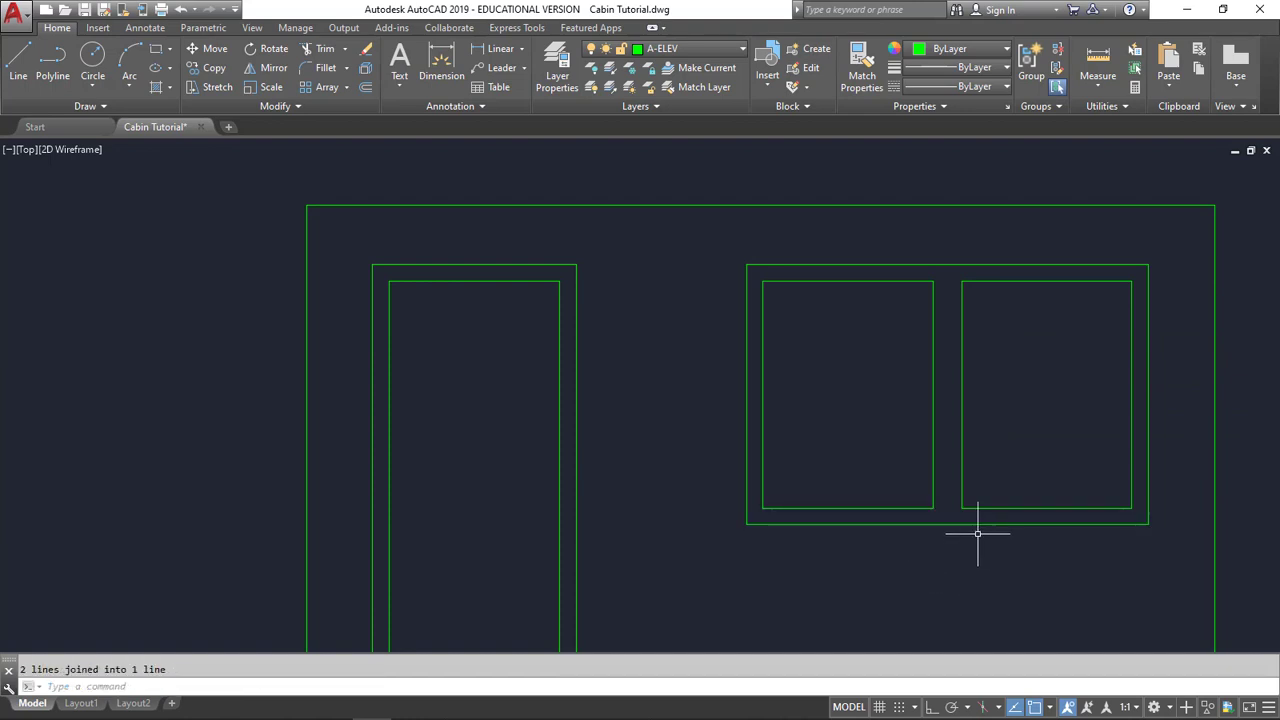
# Step: Zoom out and pan so the front and right elevations sit side by side
pyautogui.scroll(-3, 958, 518)
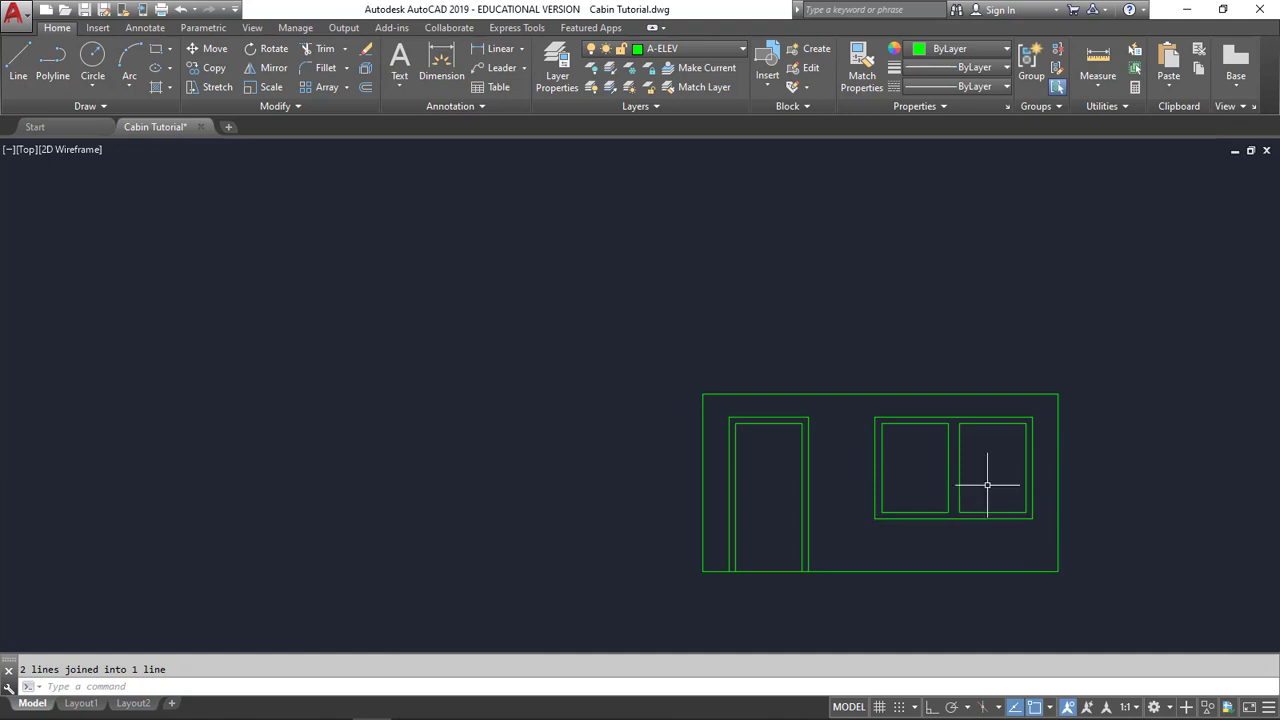
pyautogui.moveTo(986, 486)
pyautogui.mouseDown(button='middle')
pyautogui.moveTo(894, 411)
pyautogui.moveTo(567, 307)
pyautogui.mouseUp(button='middle')
pyautogui.scroll(-3, 680, 314)
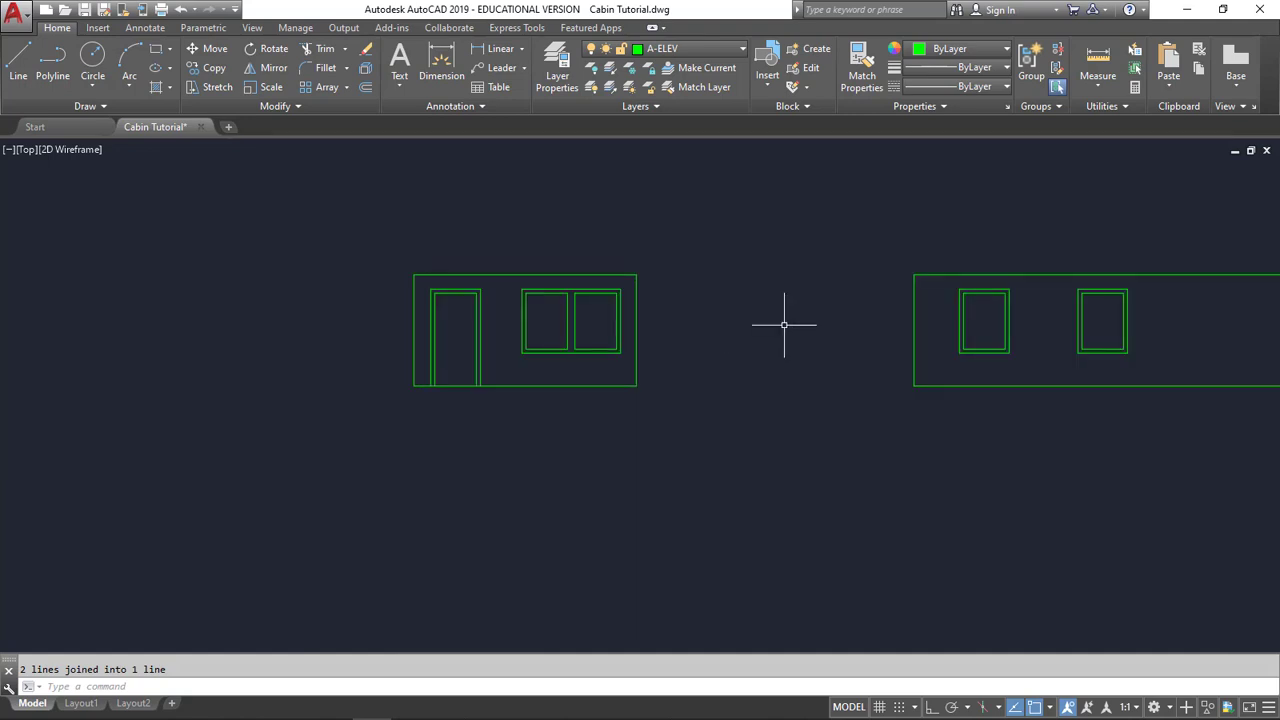
pyautogui.moveTo(783, 323)
pyautogui.mouseDown(button='middle')
pyautogui.moveTo(546, 323)
pyautogui.moveTo(636, 326)
pyautogui.mouseUp(button='middle')
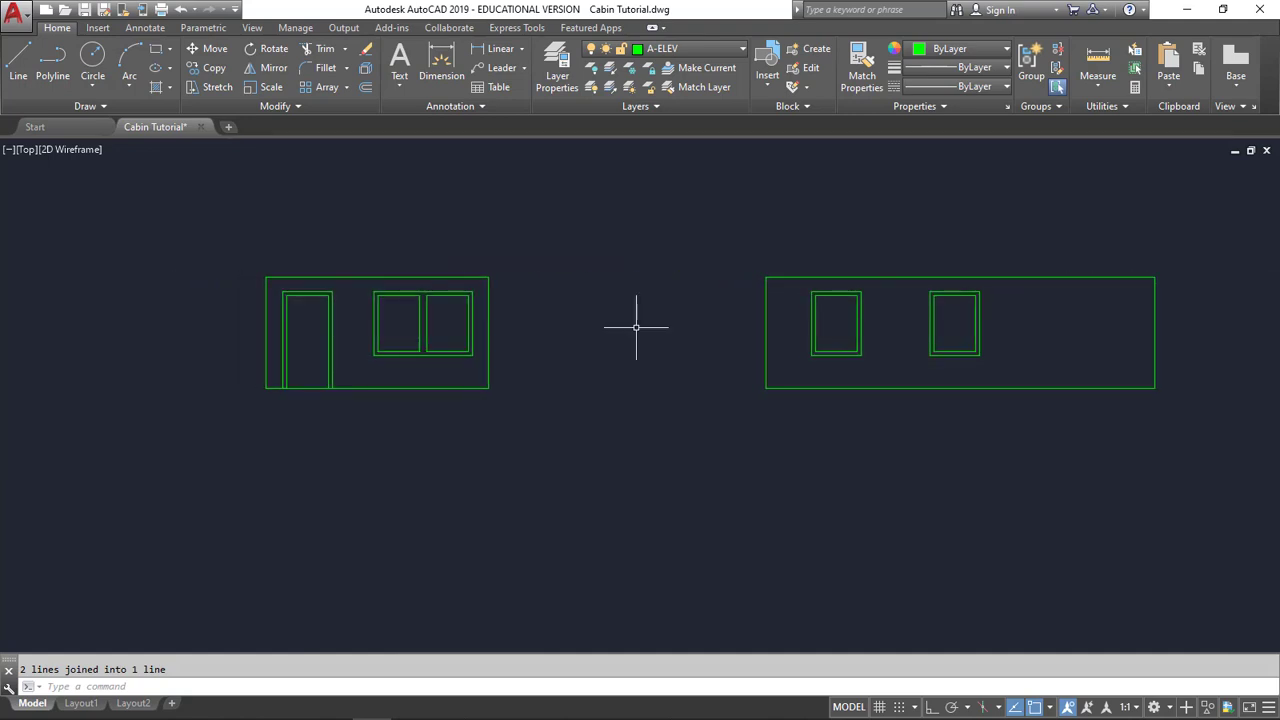